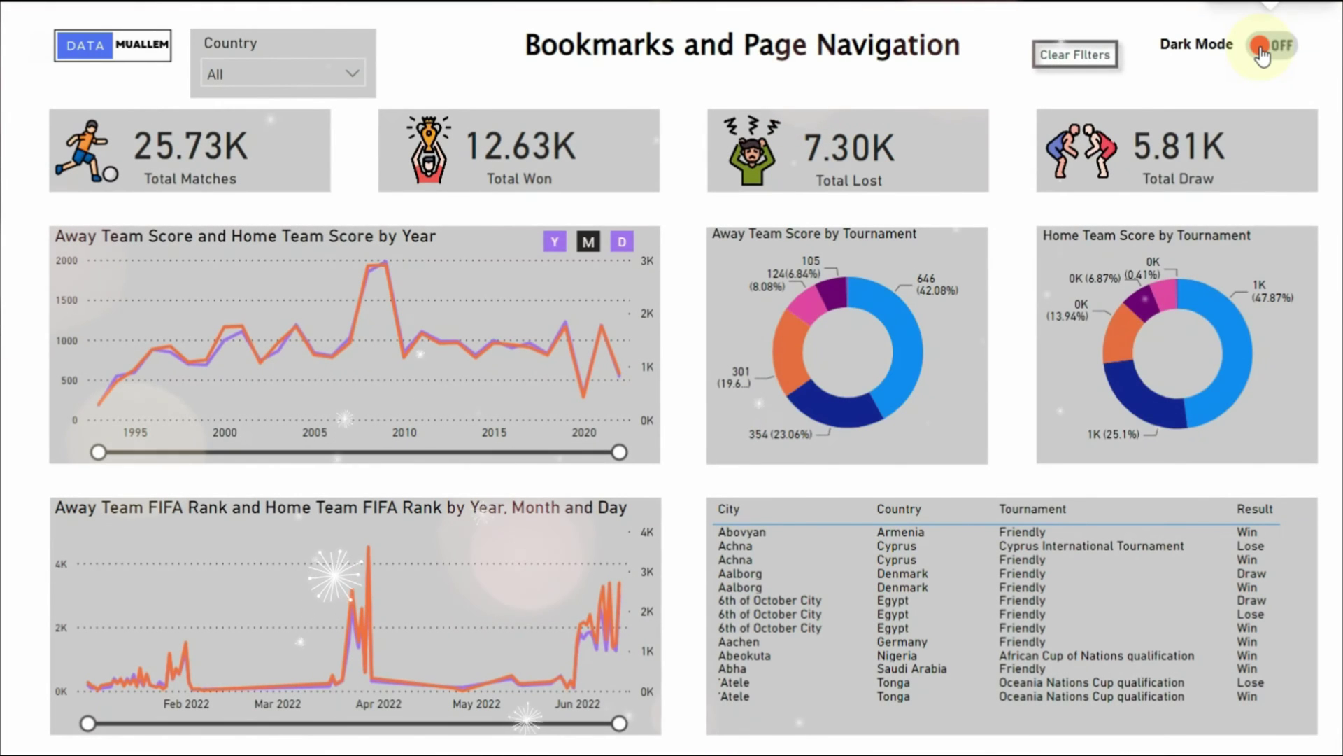
Demonstrate the finished dashboard's dark mode and Clear Filters buttons, and its year, month and day views of the score chart
left_click(1276, 49)
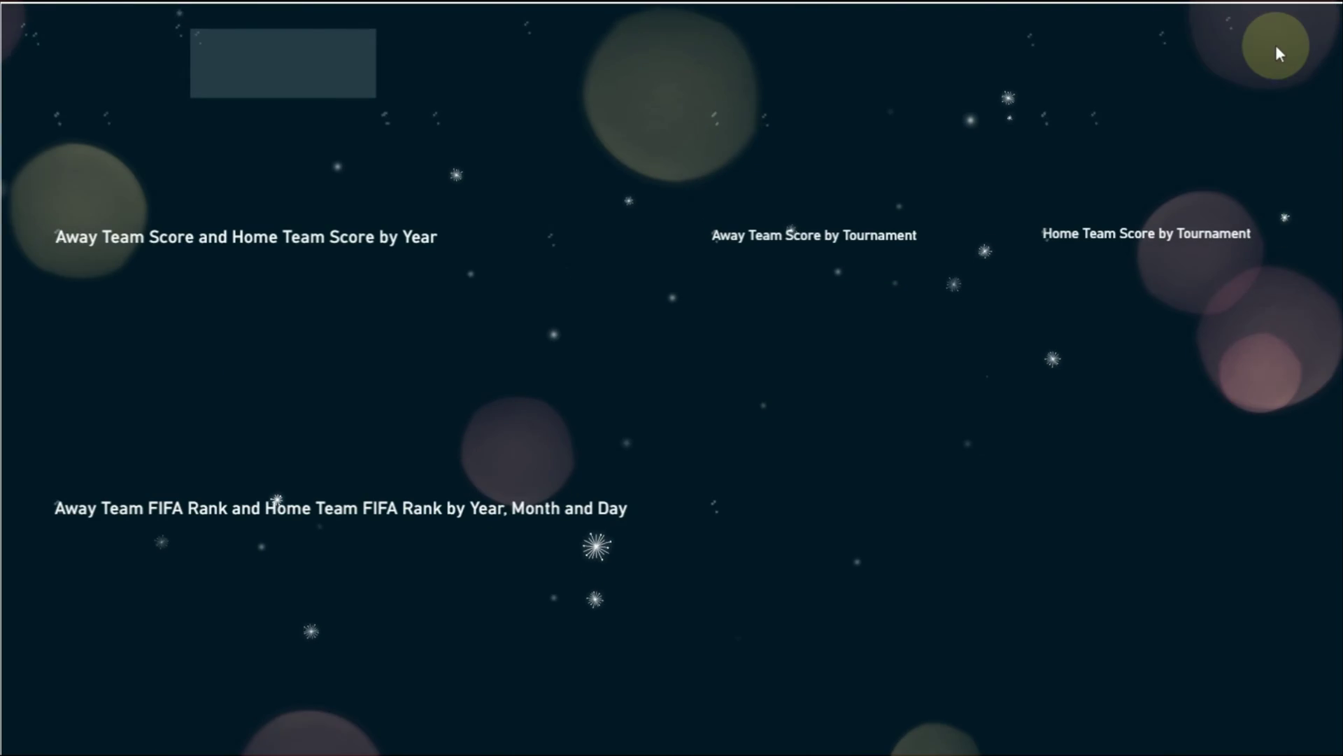
left_click(1076, 54)
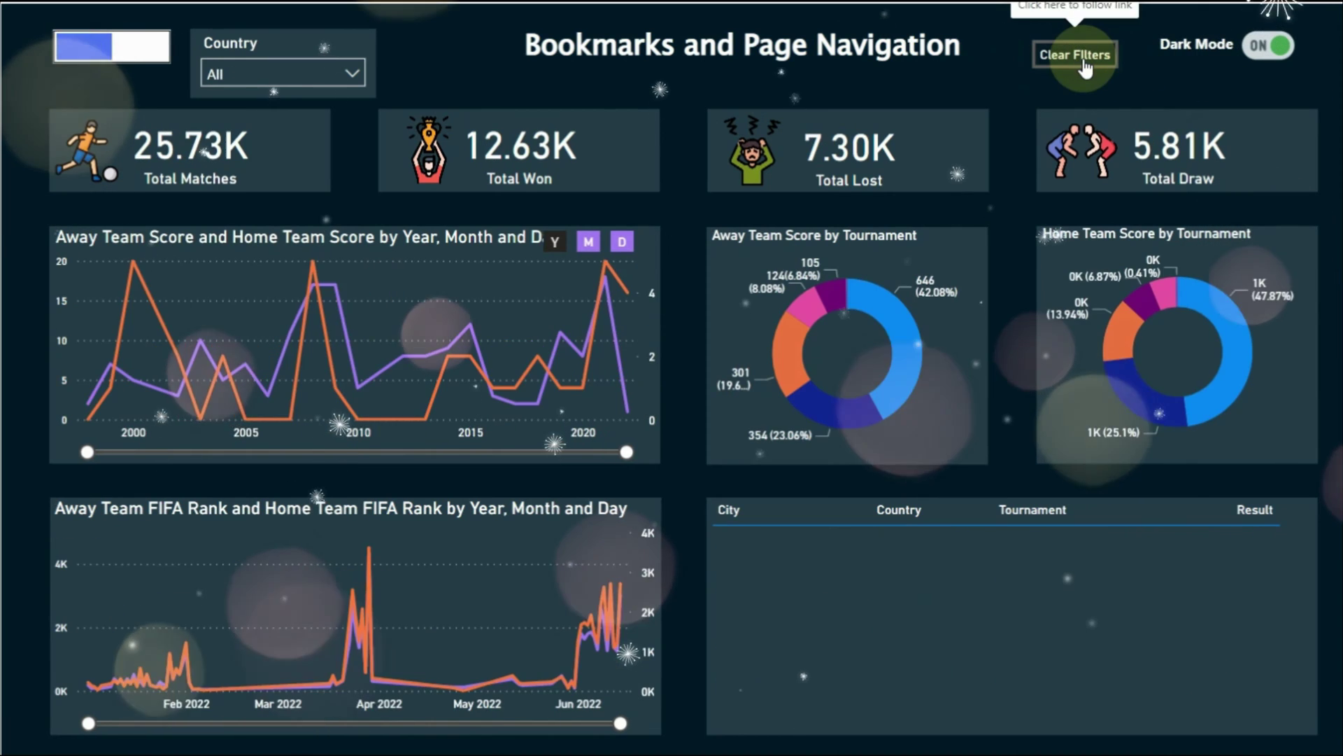
left_click(555, 241)
left_click(588, 242)
left_click(622, 241)
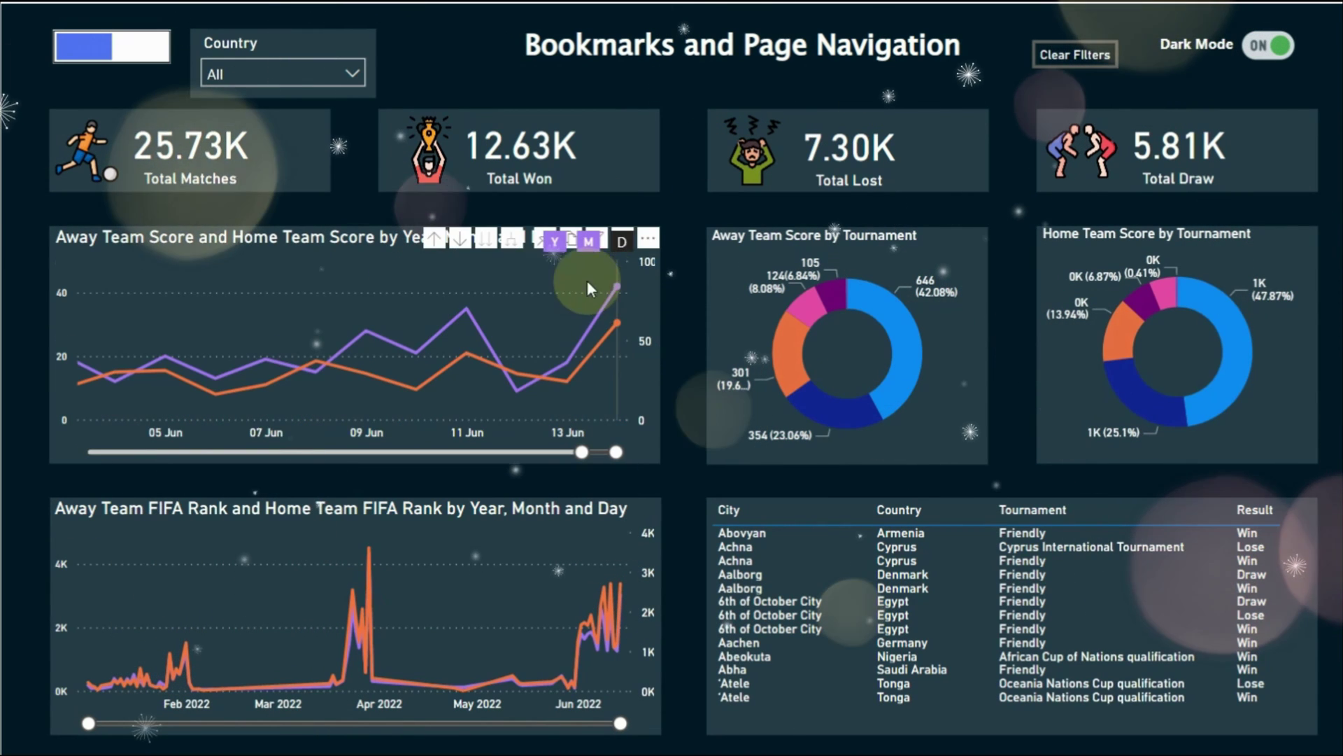
left_click(556, 243)
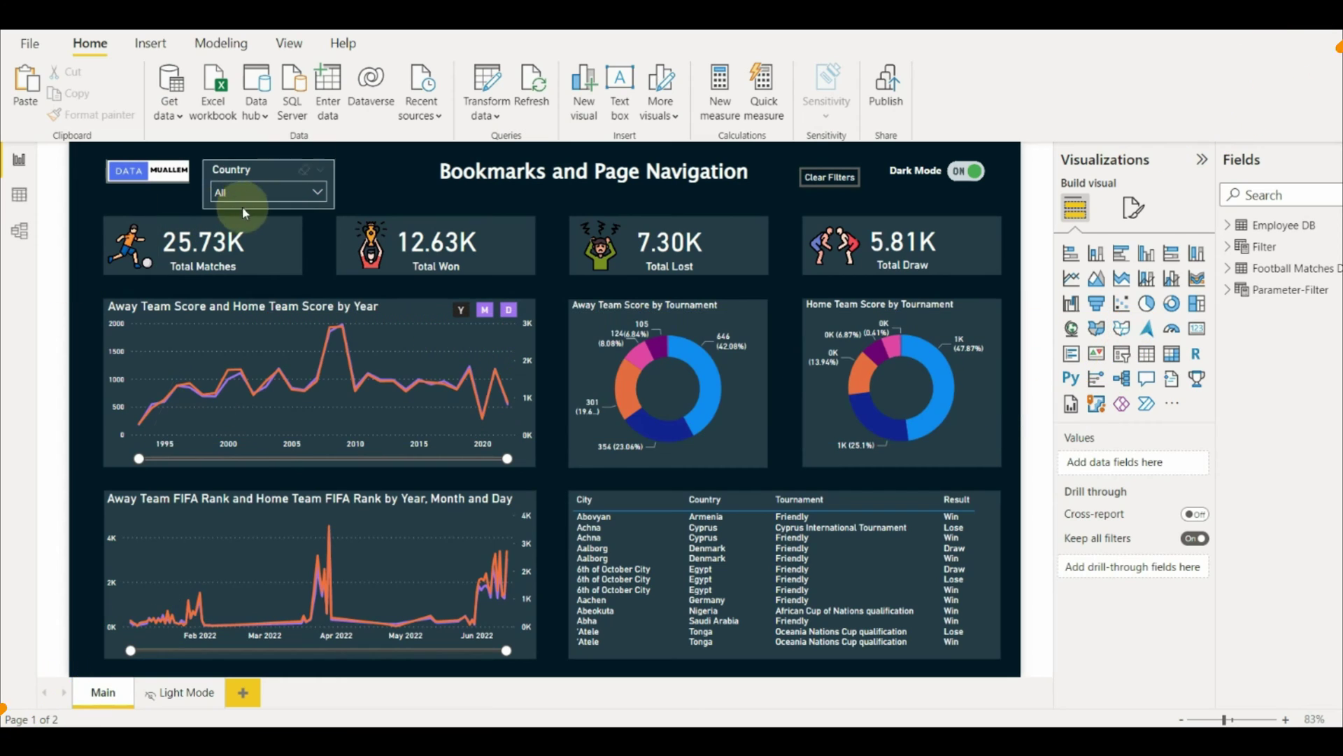
Add a new report page with a slicer on the football matches' country field, shown as a dropdown
left_click(834, 194)
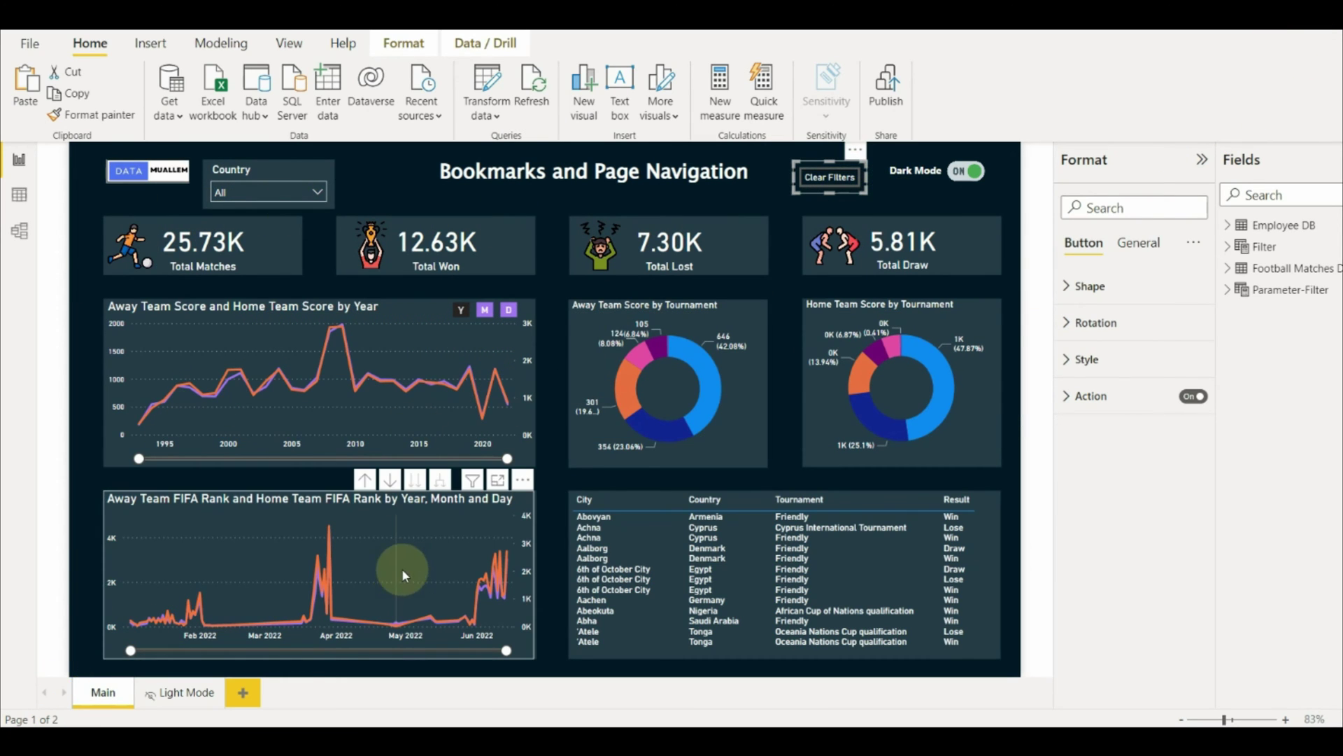
left_click(245, 692)
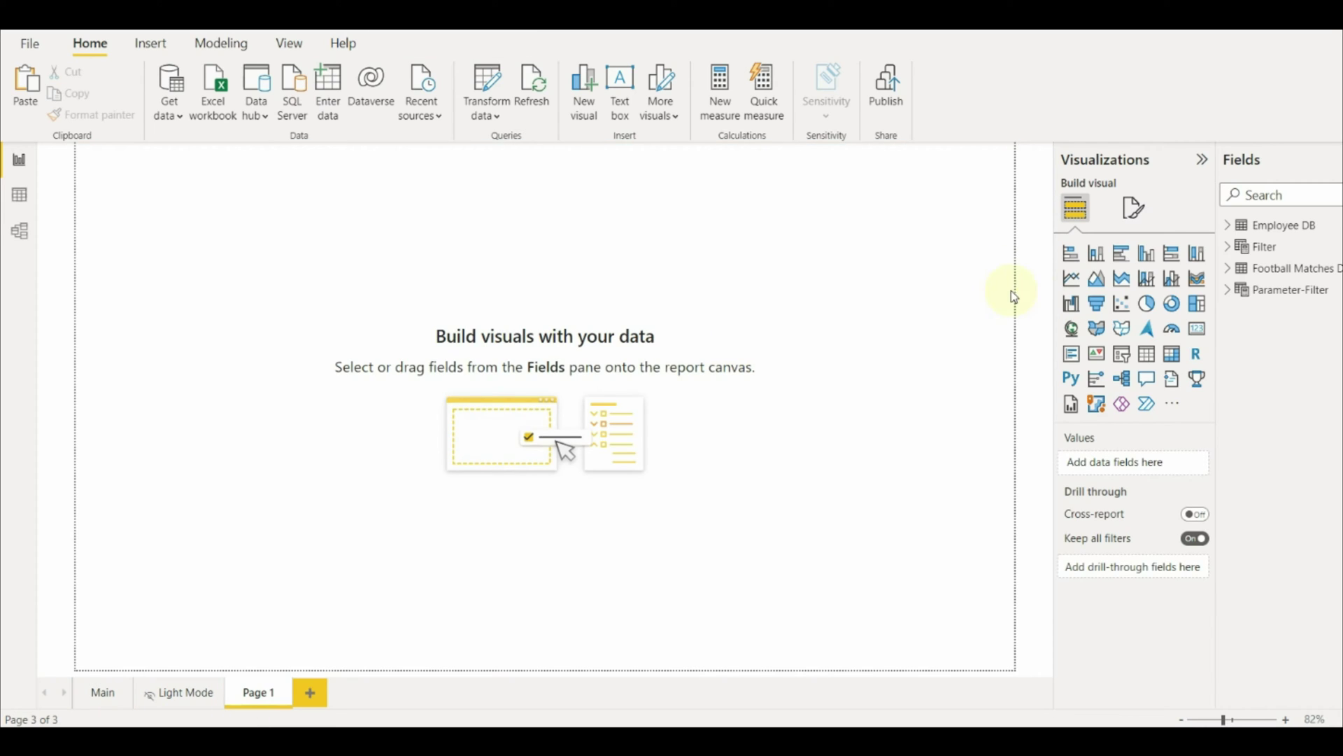
left_click(1252, 277)
scroll(1256, 445, "down", 5)
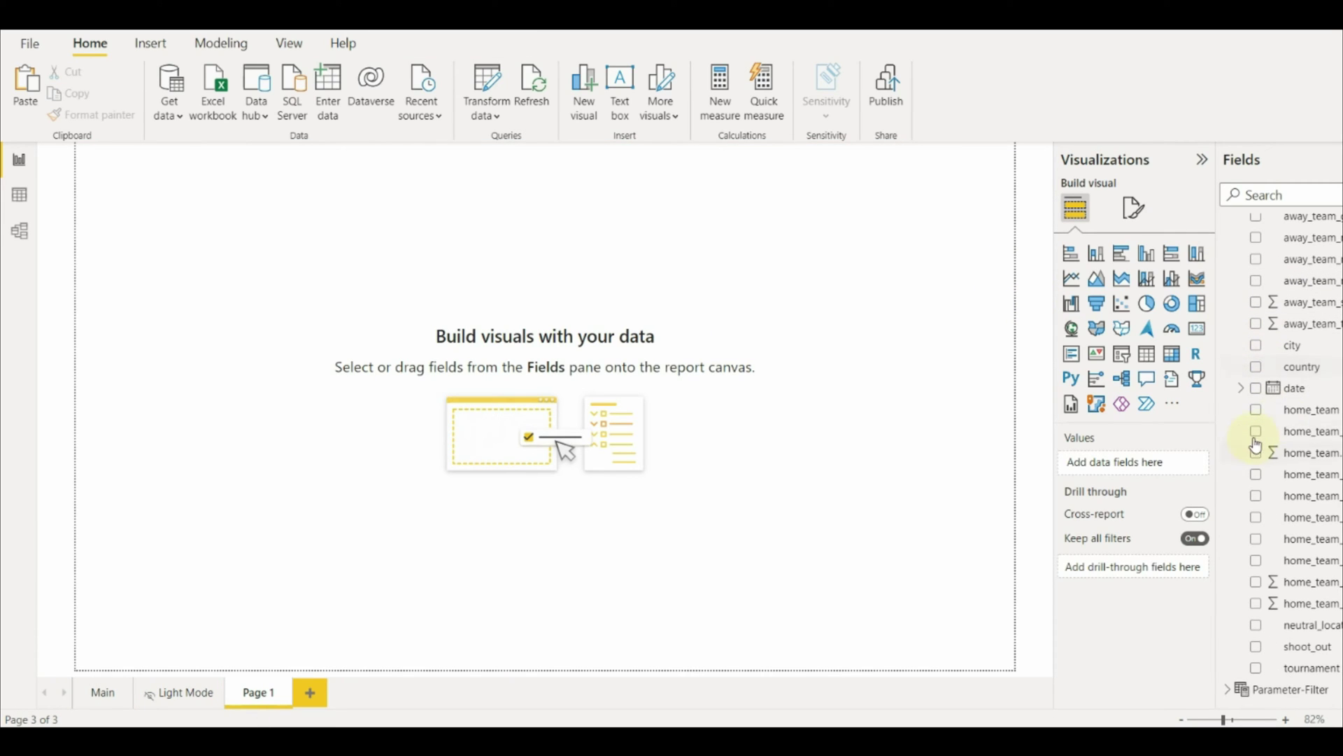
left_click(1257, 366)
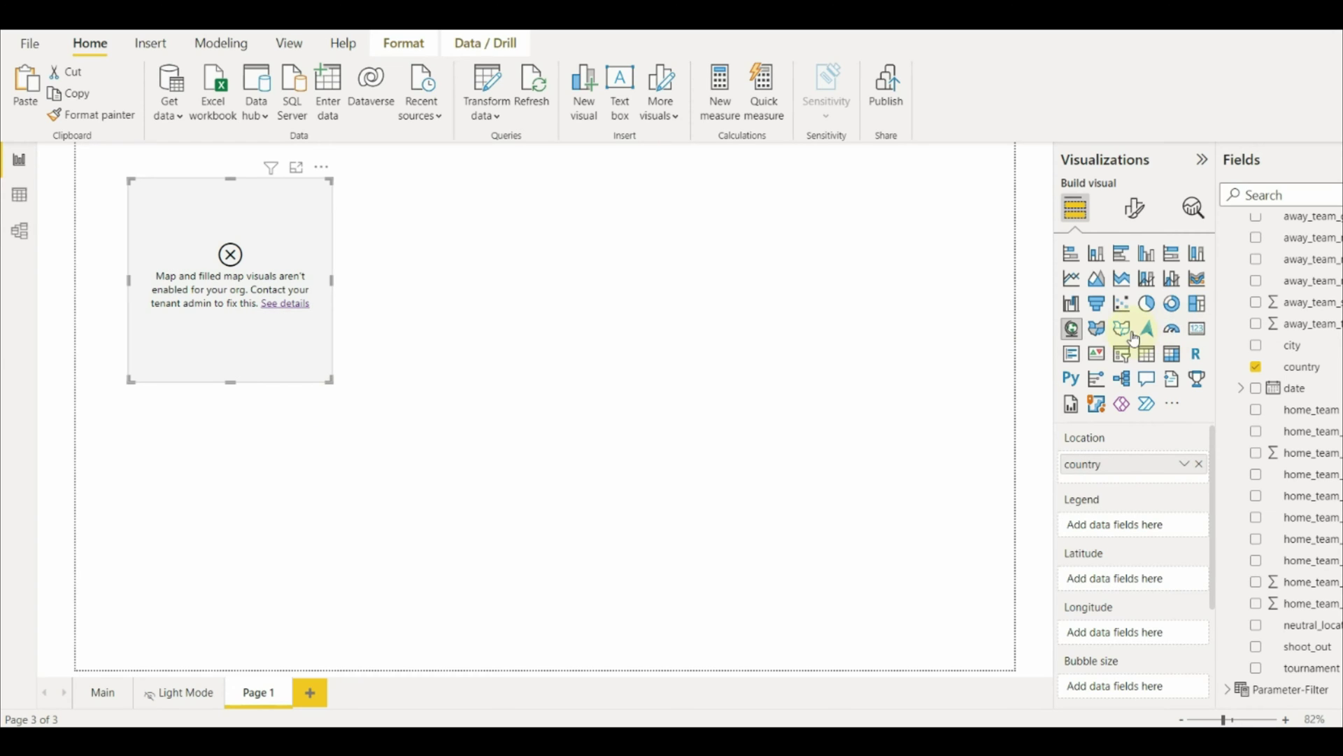
left_click(320, 189)
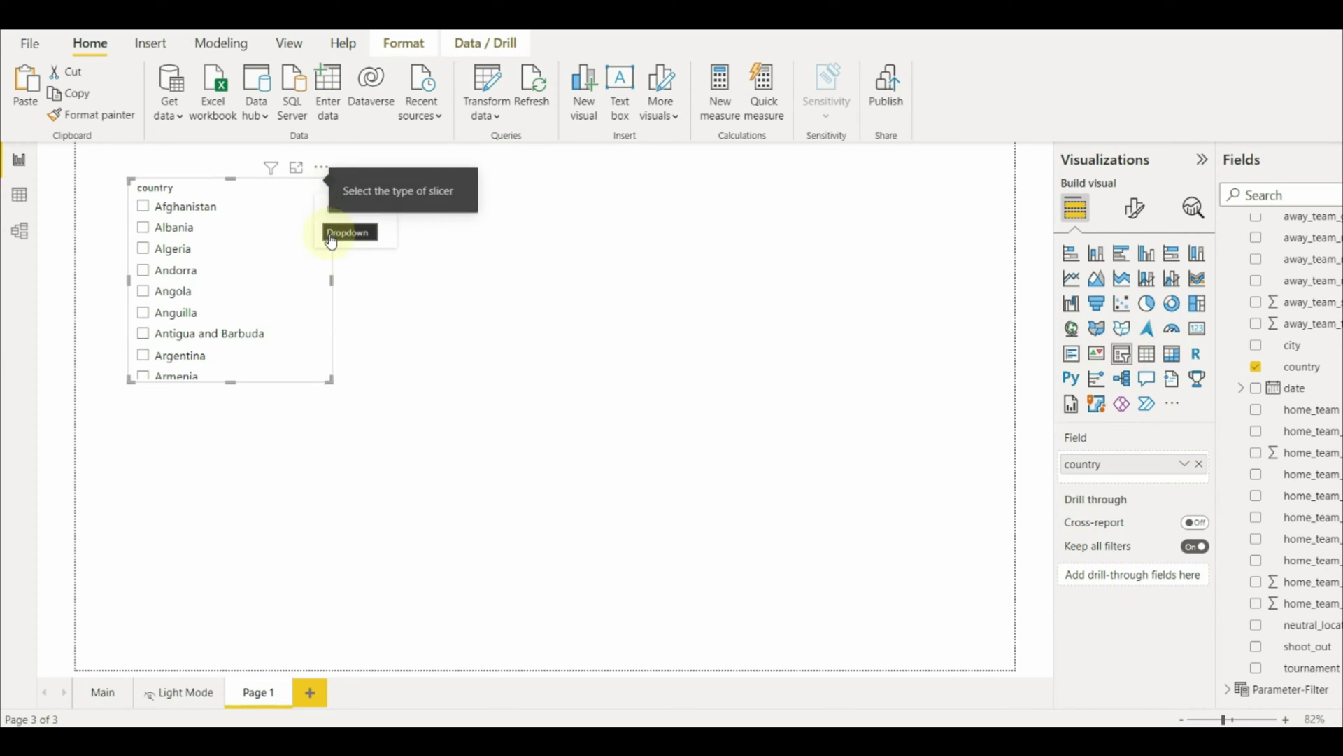
left_click(339, 241)
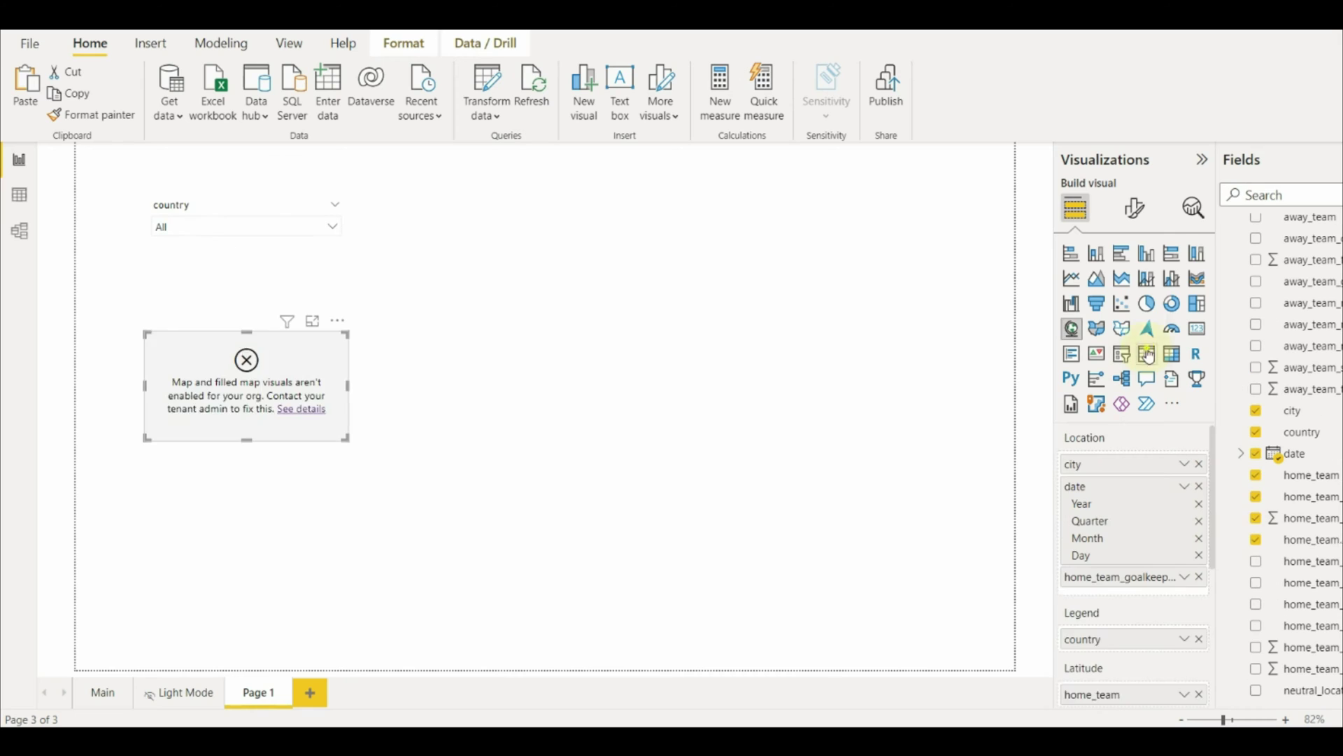
Build a wide match table of city, date, country and home-team fields, showing date as a plain date, and try the country slicer
left_click_drag(348, 439, 944, 631)
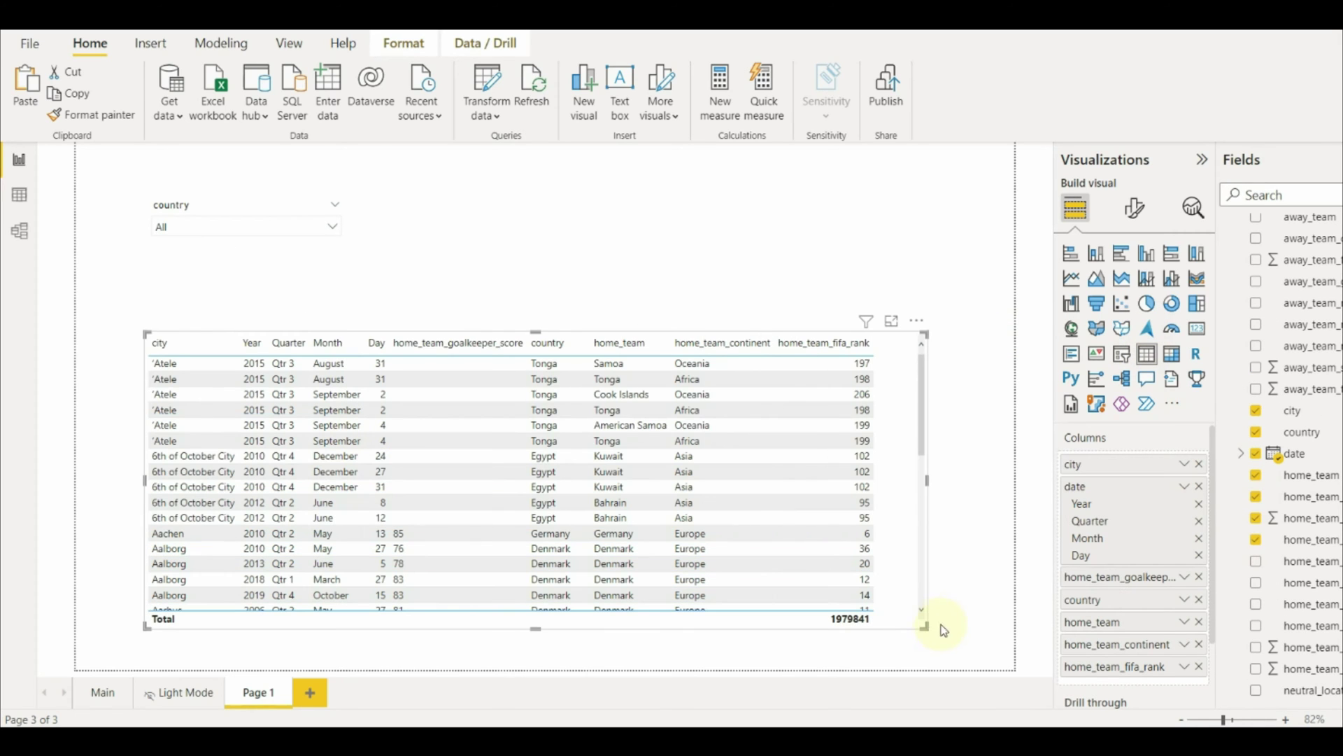
left_click(1184, 486)
left_click(1218, 626)
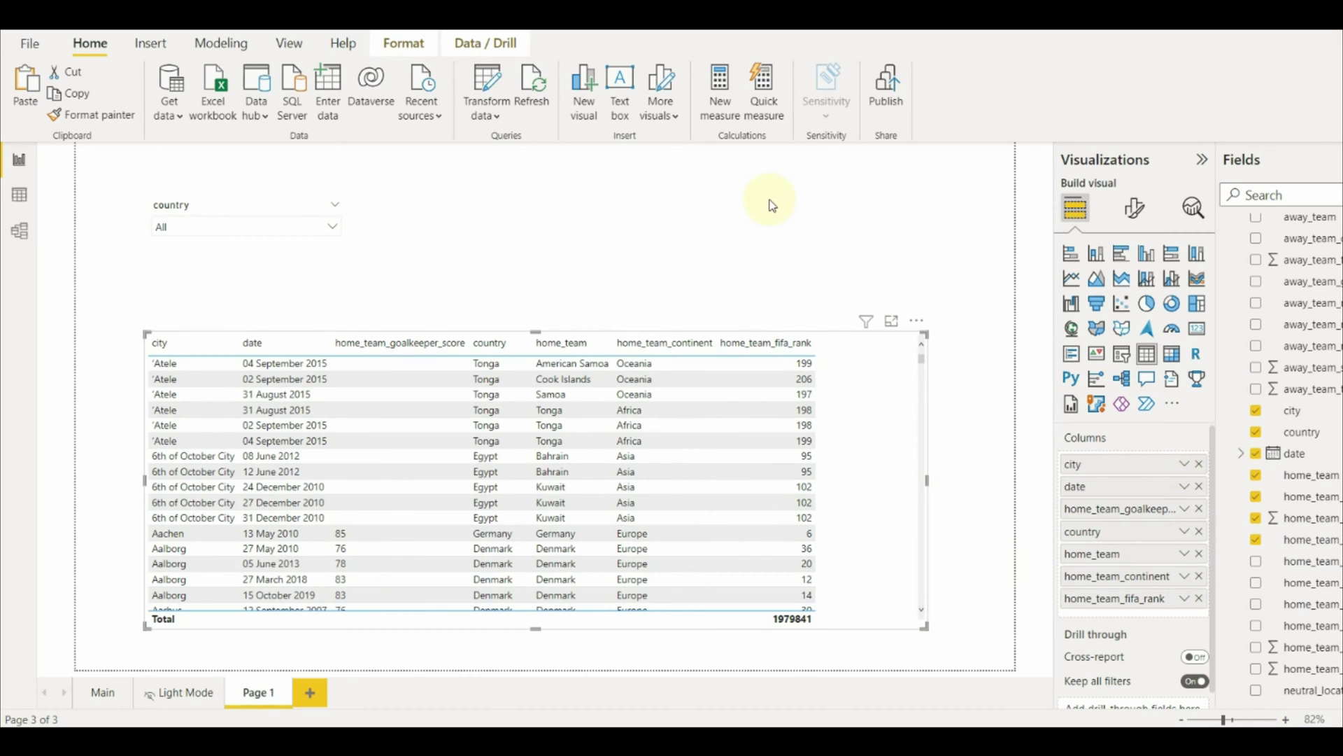
left_click(332, 226)
left_click(183, 289)
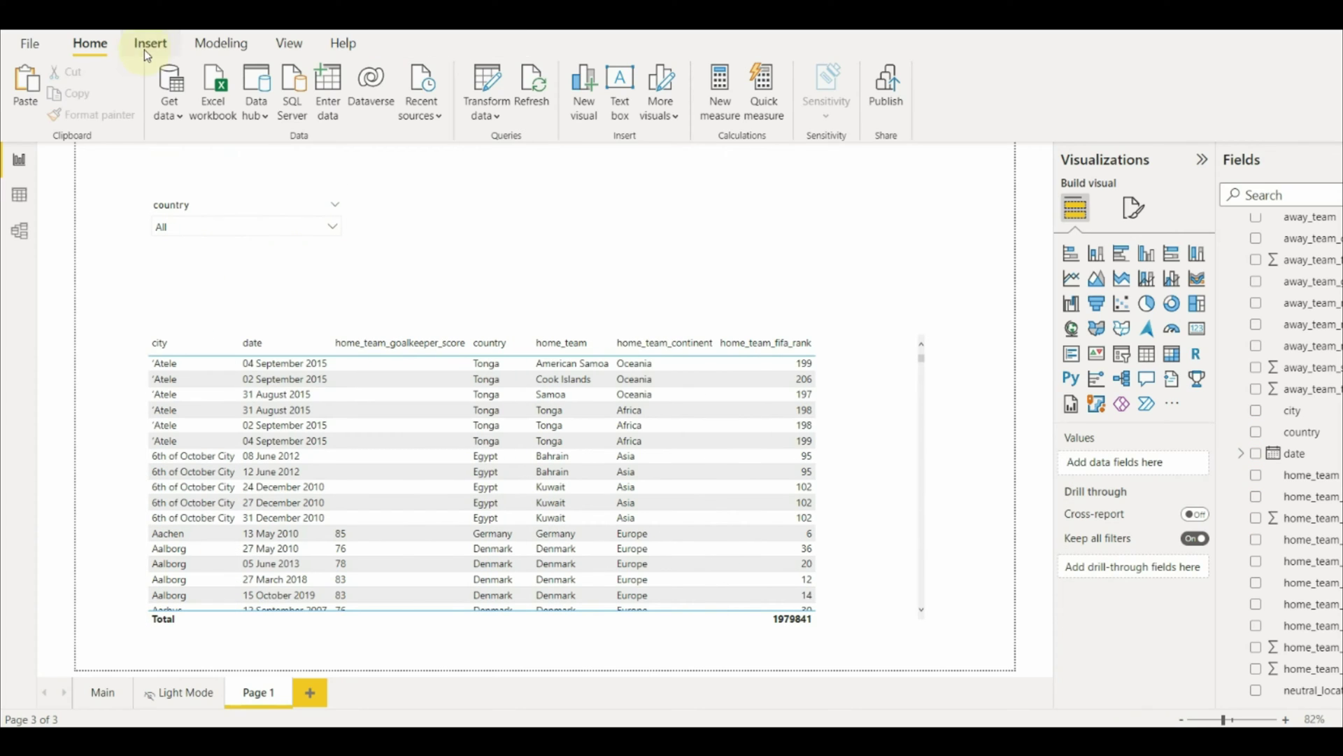
Insert a blank button and place it above the table, level with the country slicer
left_click(145, 47)
left_click(620, 119)
left_click(643, 375)
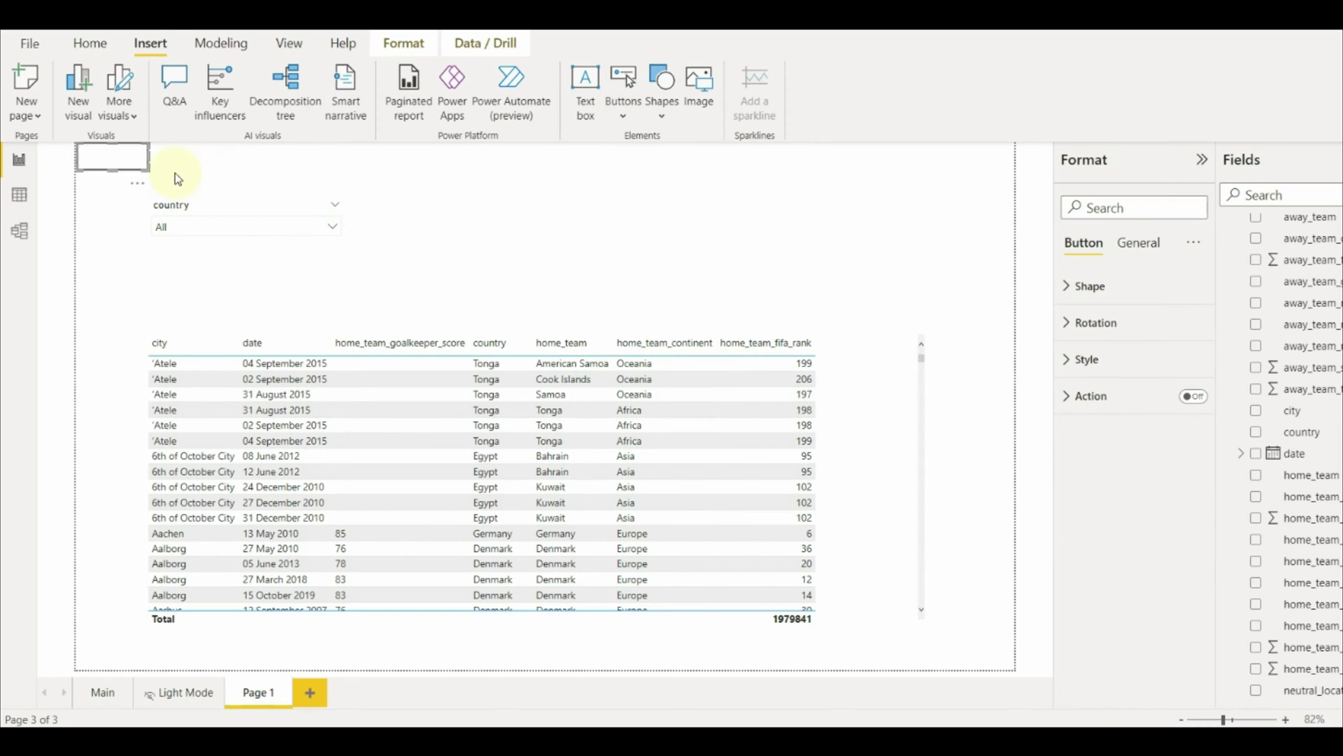
left_click_drag(175, 173, 770, 228)
left_click(483, 200)
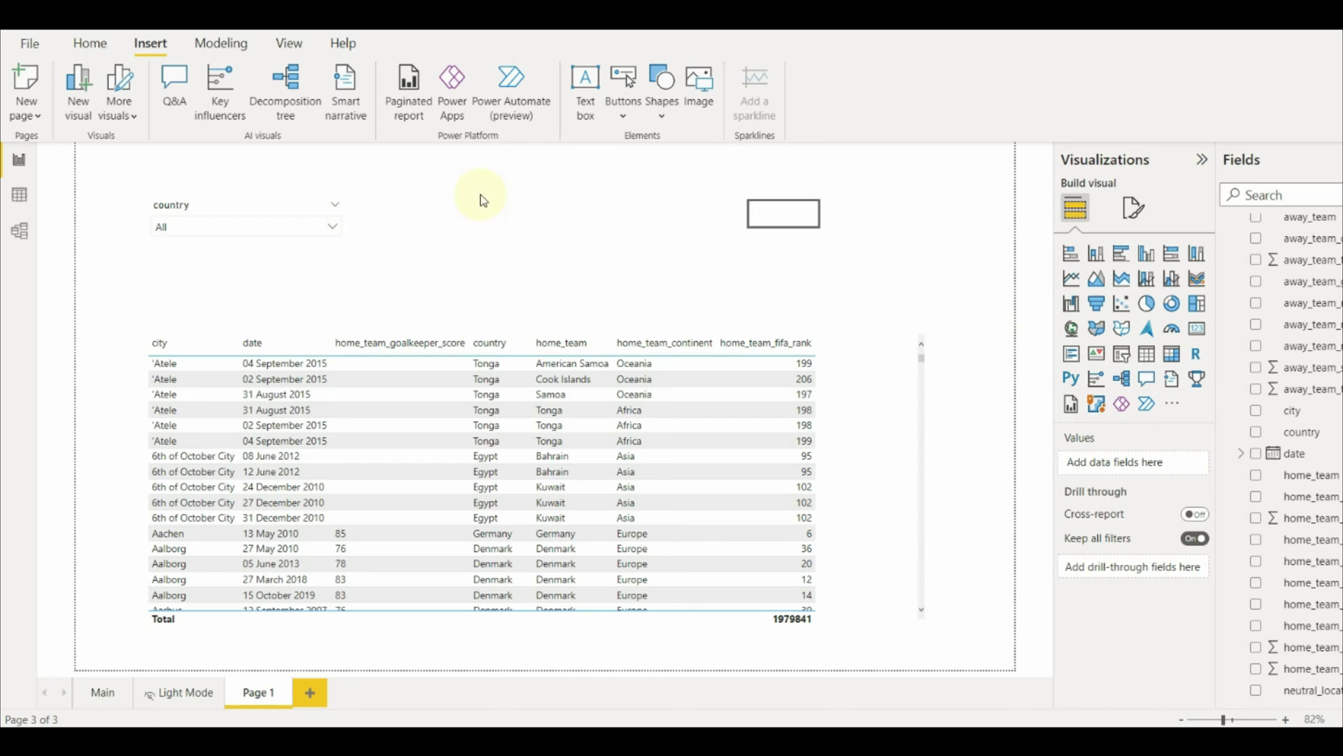
Style the blank button with a shadow, a gold fill and no icon, and enlarge it
left_click(783, 214)
left_click(1113, 352)
scroll(1133, 455, "down", 10)
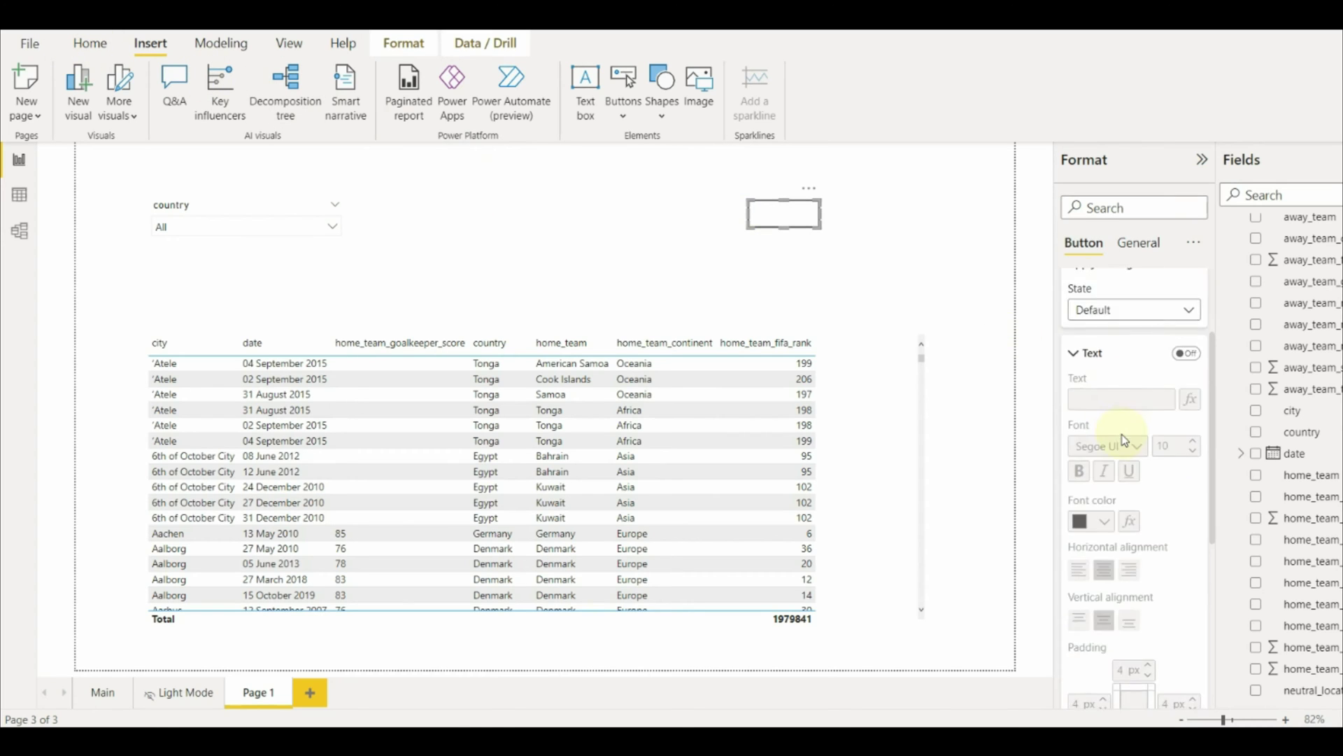
left_click(1184, 457)
scroll(1185, 511, "down", 1)
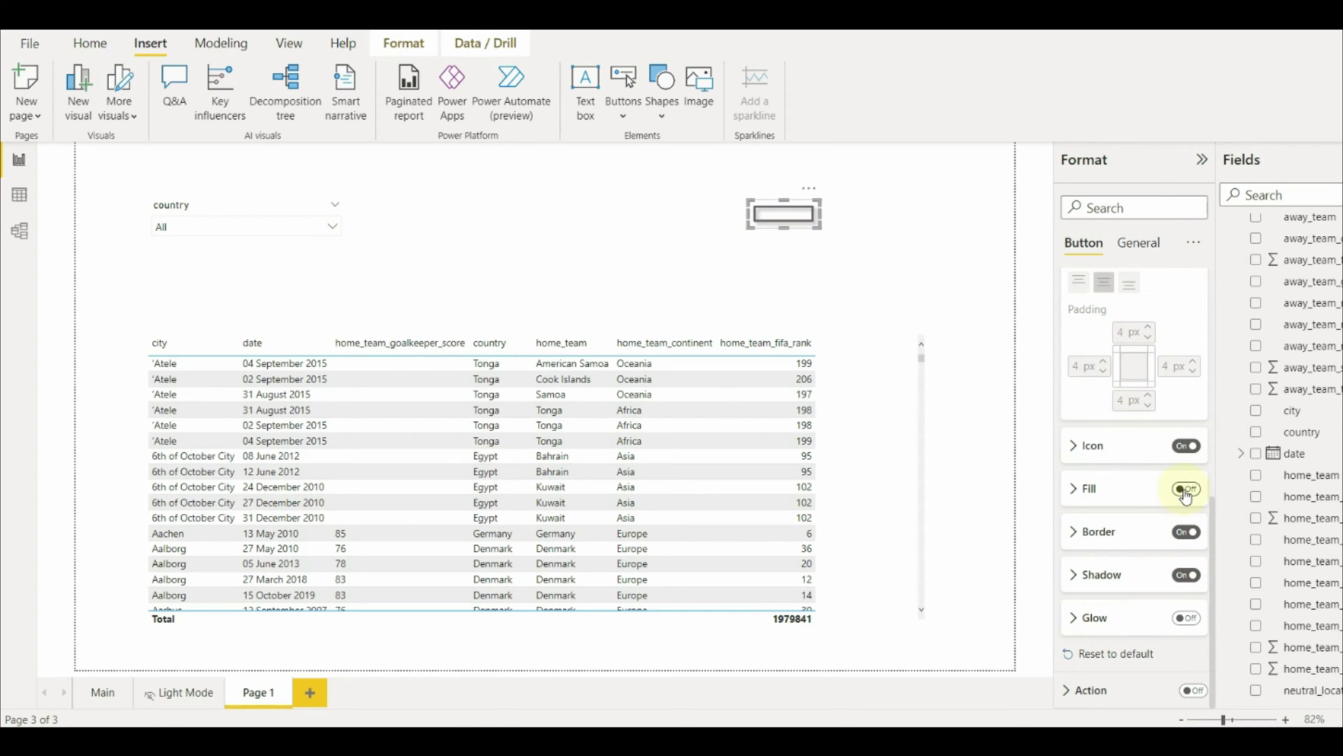
left_click(1121, 498)
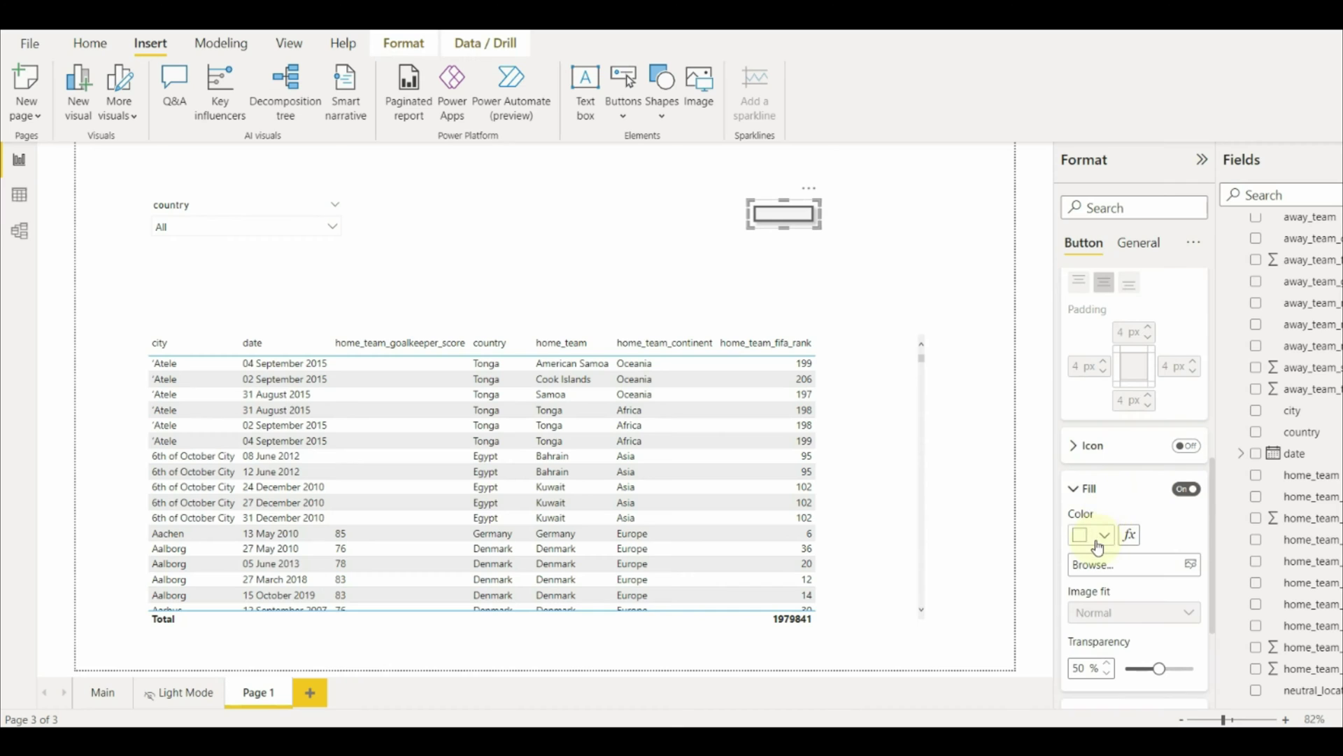
left_click(1103, 535)
left_click(1291, 458)
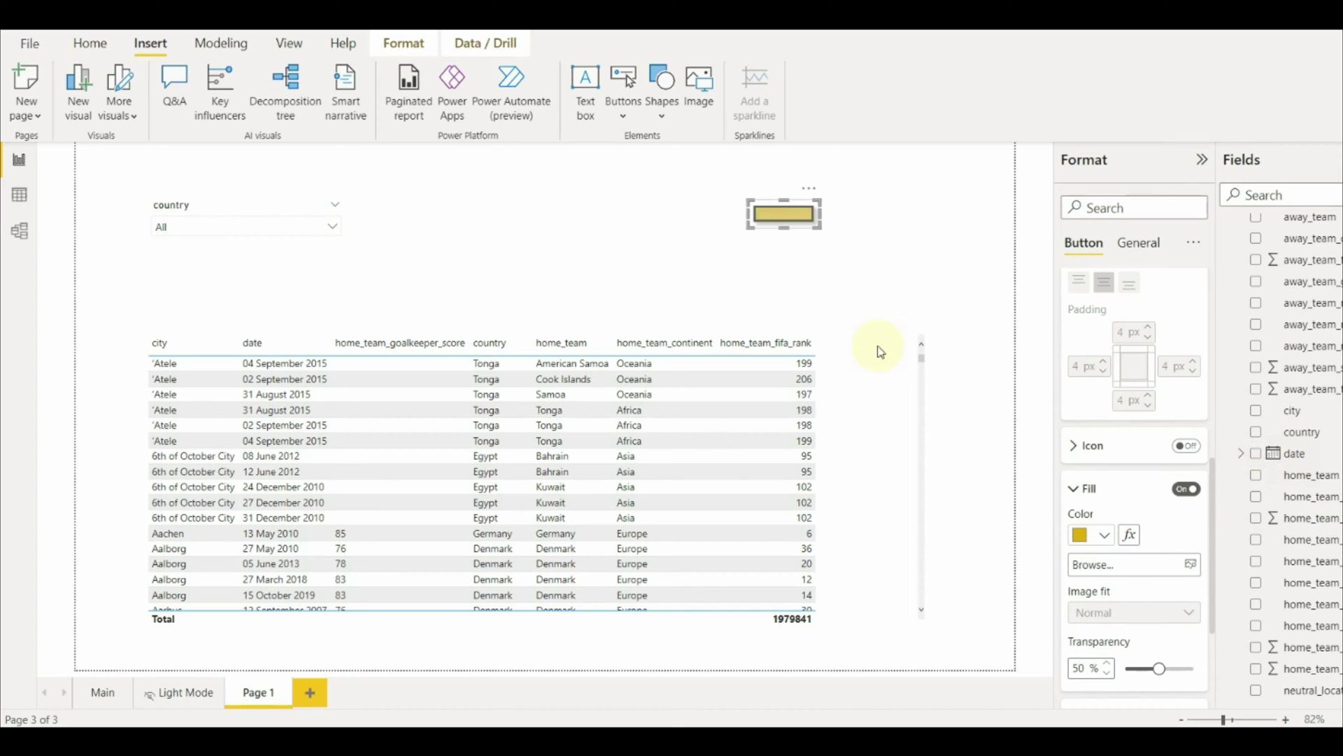
left_click_drag(822, 230, 875, 248)
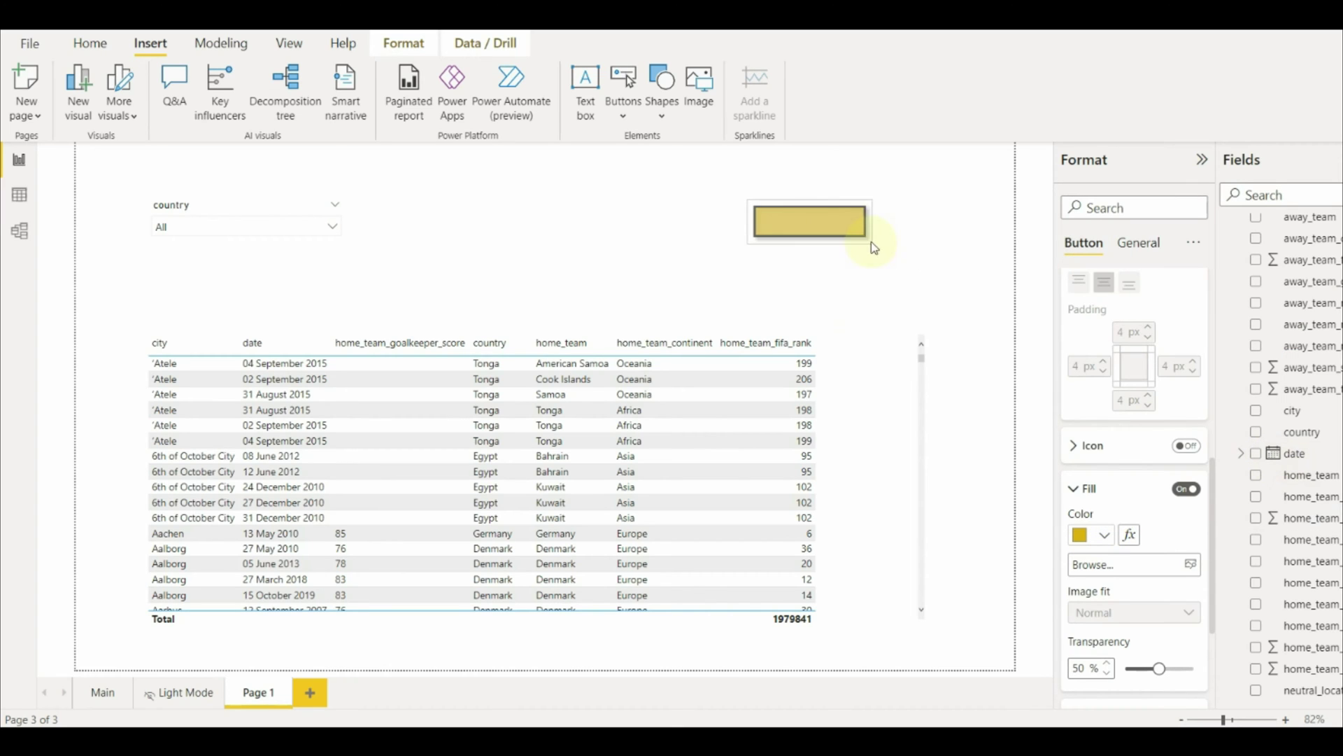
Turn on the general shadow effect around the gold button
left_click(1153, 242)
left_click(1092, 359)
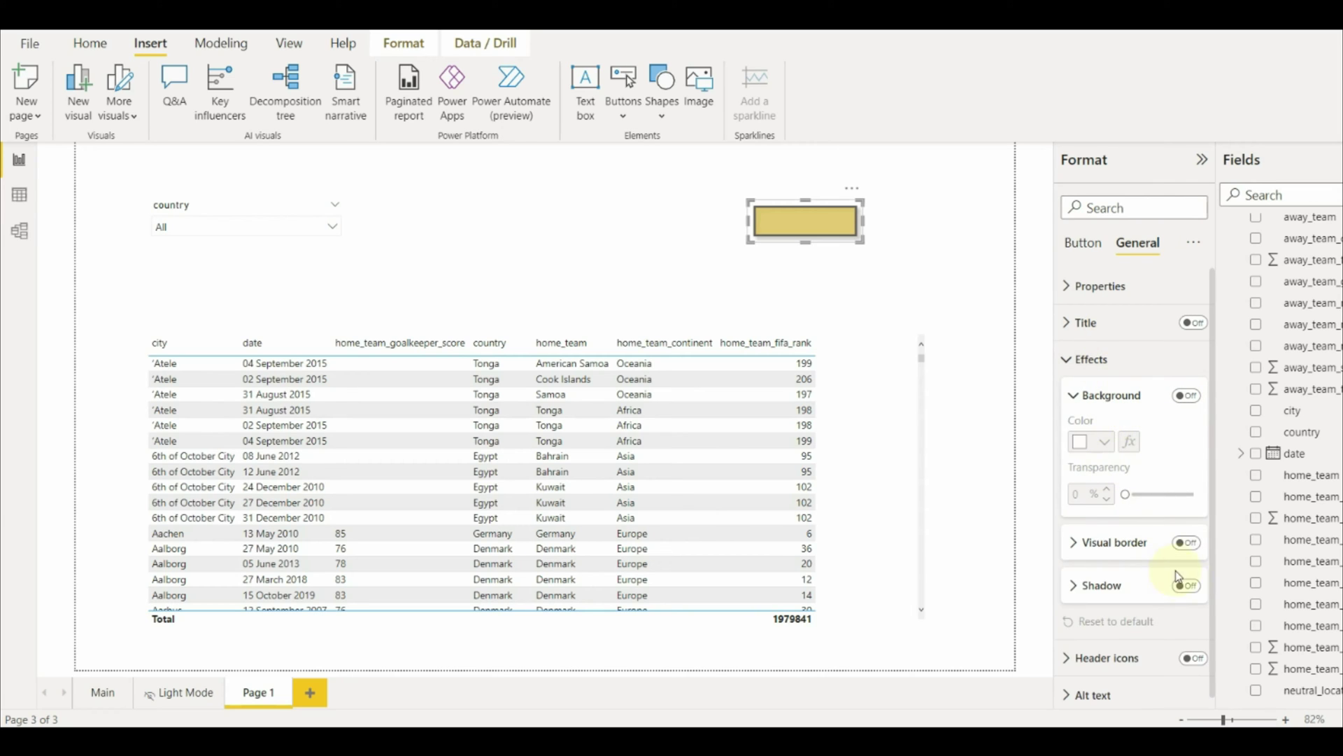
left_click(1089, 359)
left_click(1083, 242)
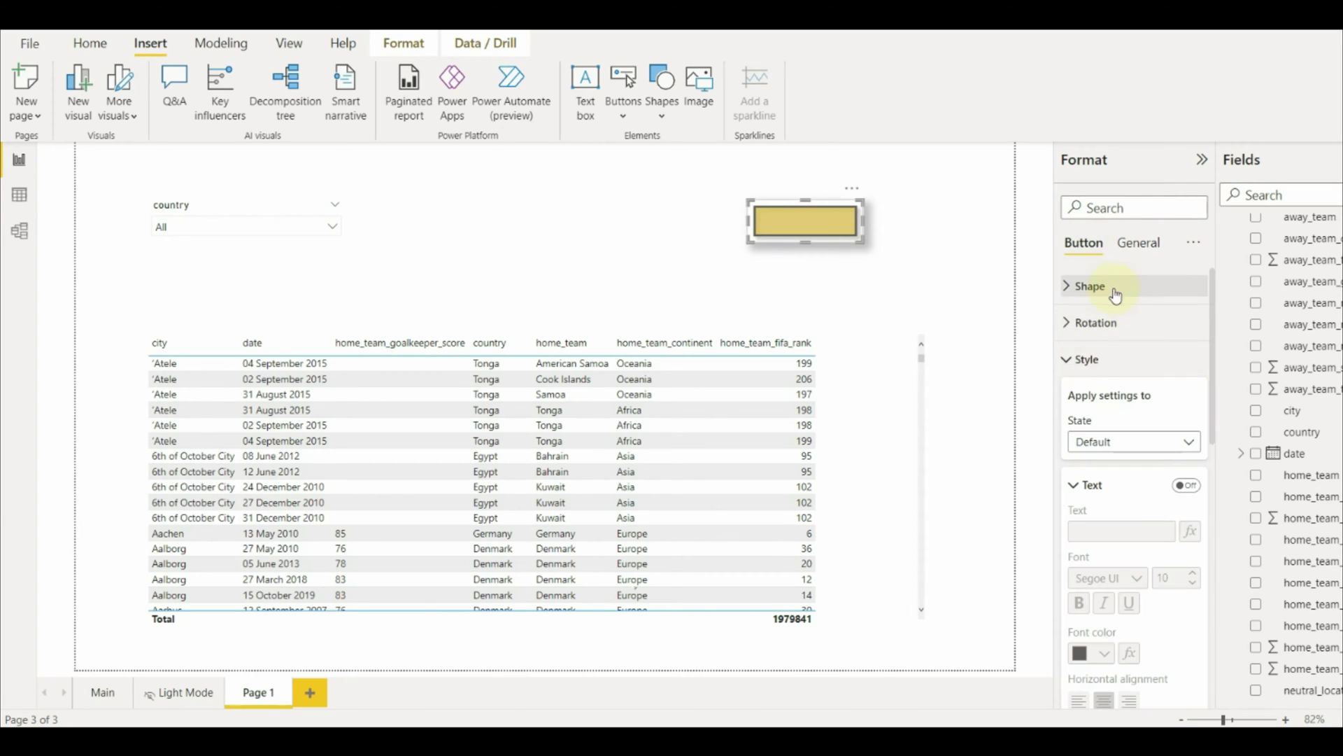
left_click(1102, 287)
scroll(1139, 491, "down", 1)
left_click(1115, 519)
left_click(1113, 287)
Turn on the button's text, label it "Clear Filters" and set its font to DIN
left_click(1117, 358)
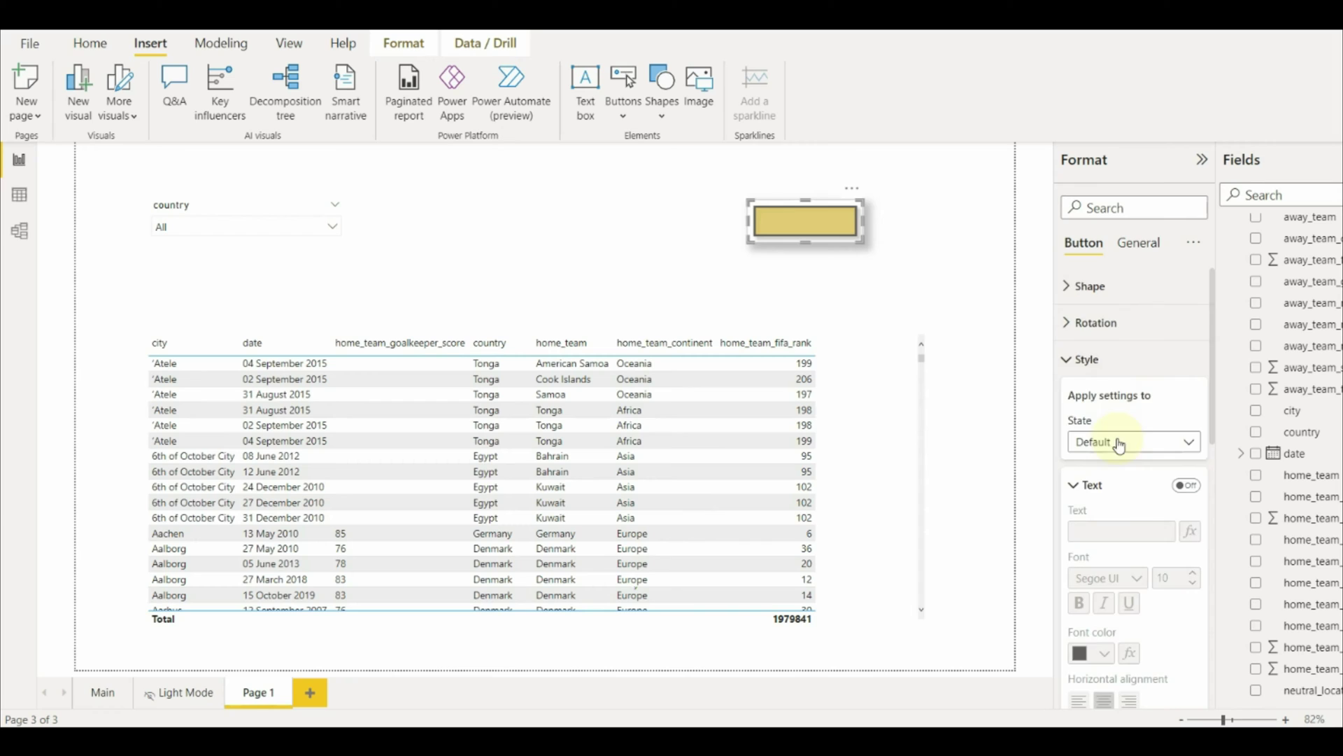
scroll(1120, 442, "down", 2)
left_click(1188, 353)
left_click(1128, 397)
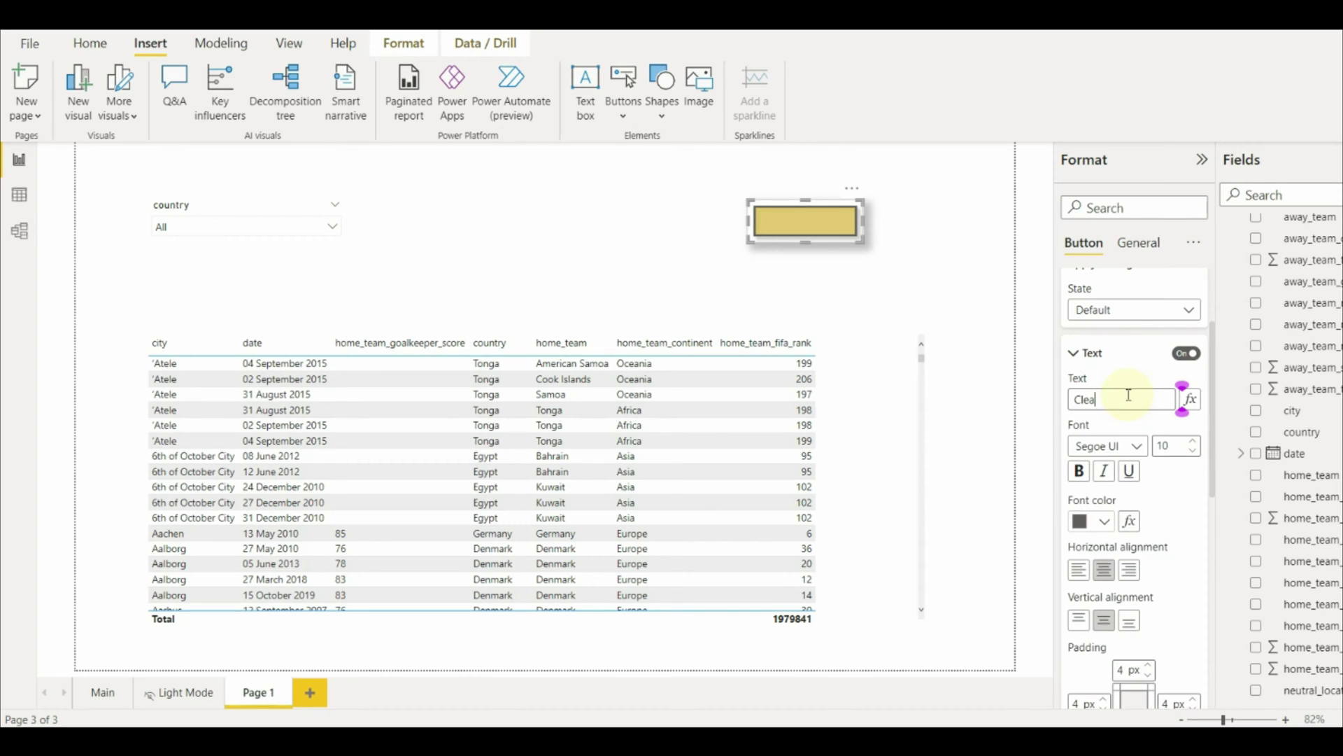
left_click(1107, 454)
left_click(1071, 268)
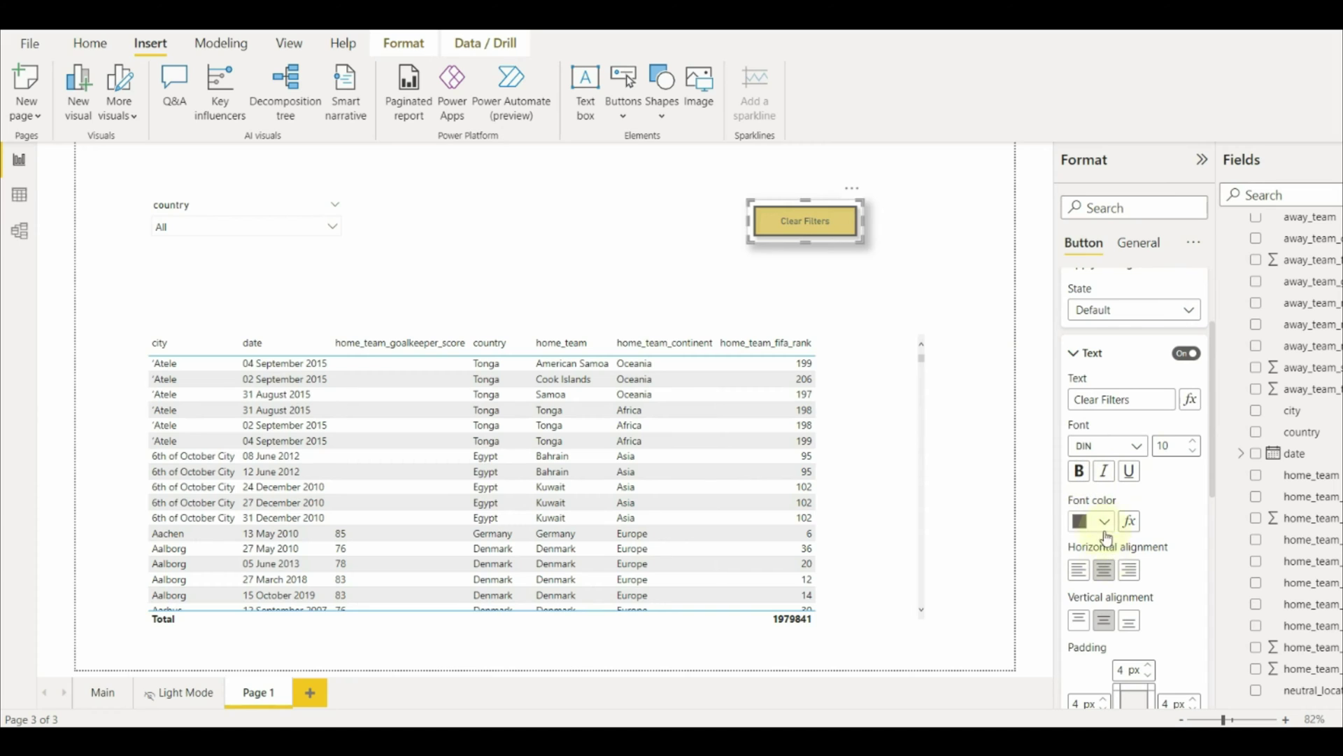
left_click(1016, 261)
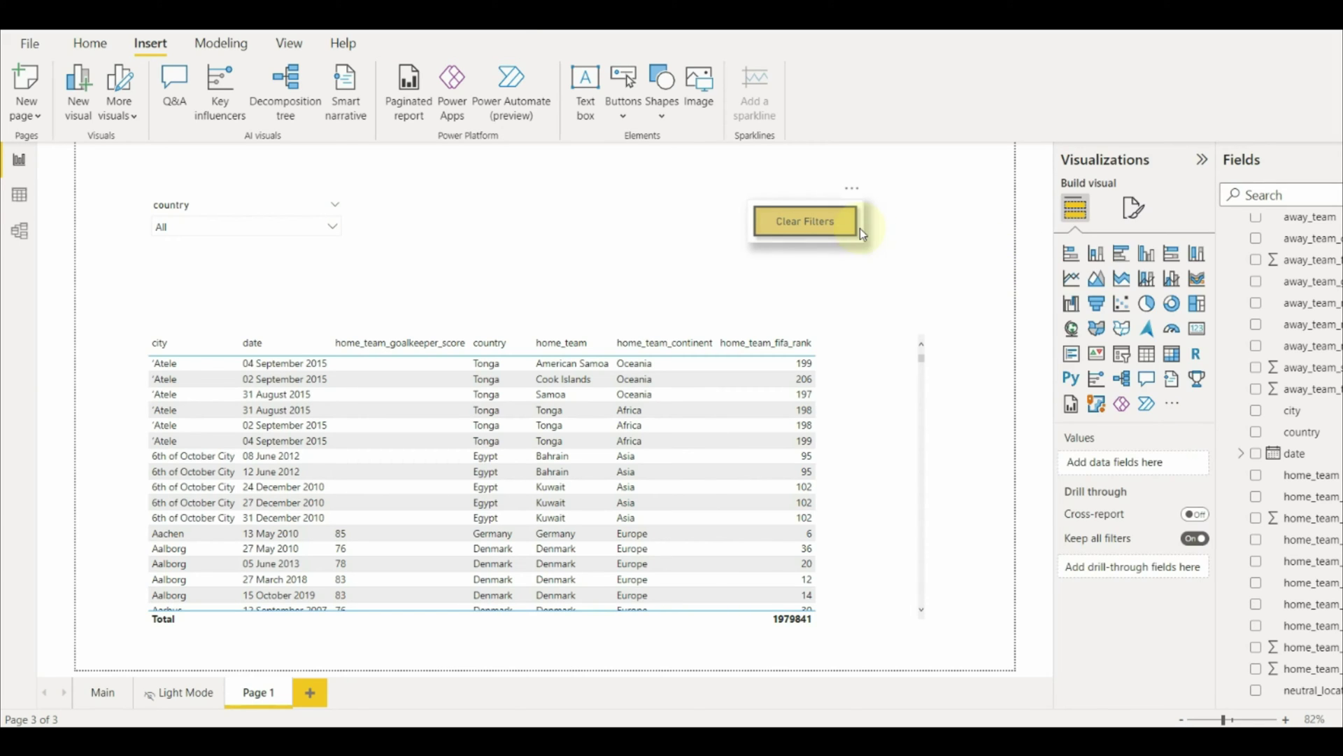
Turn on the Clear Filters button's action and set the action type to Bookmark
left_click(858, 228)
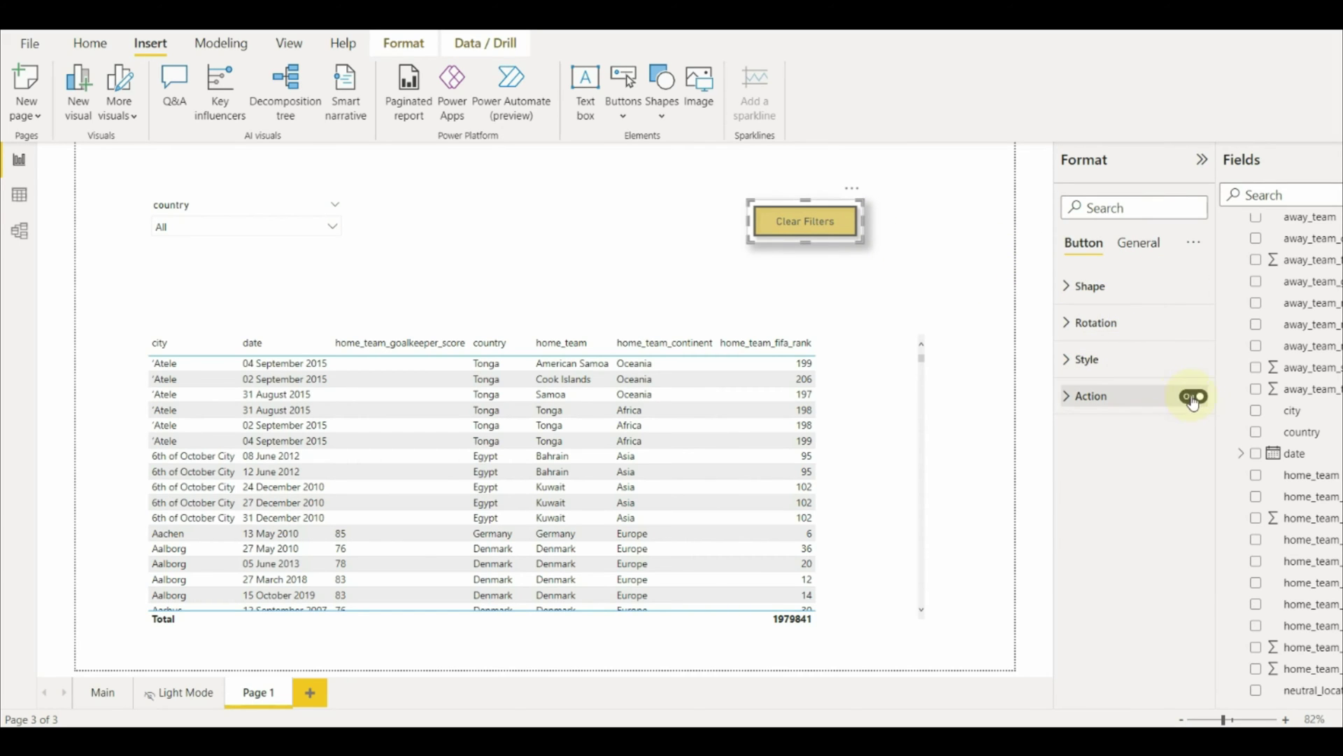
left_click(1081, 396)
left_click(1114, 478)
left_click(1110, 523)
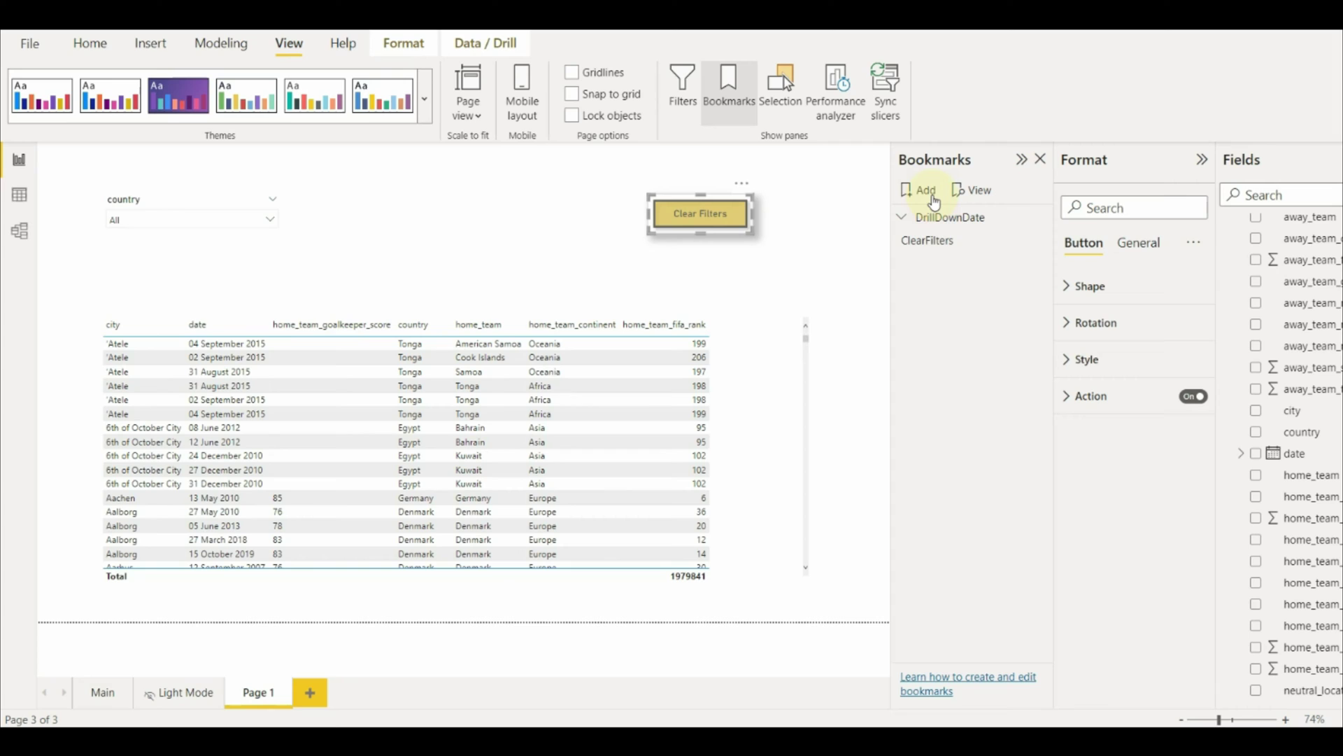
Add a bookmark of the unfiltered page and name it Clear
left_click(934, 201)
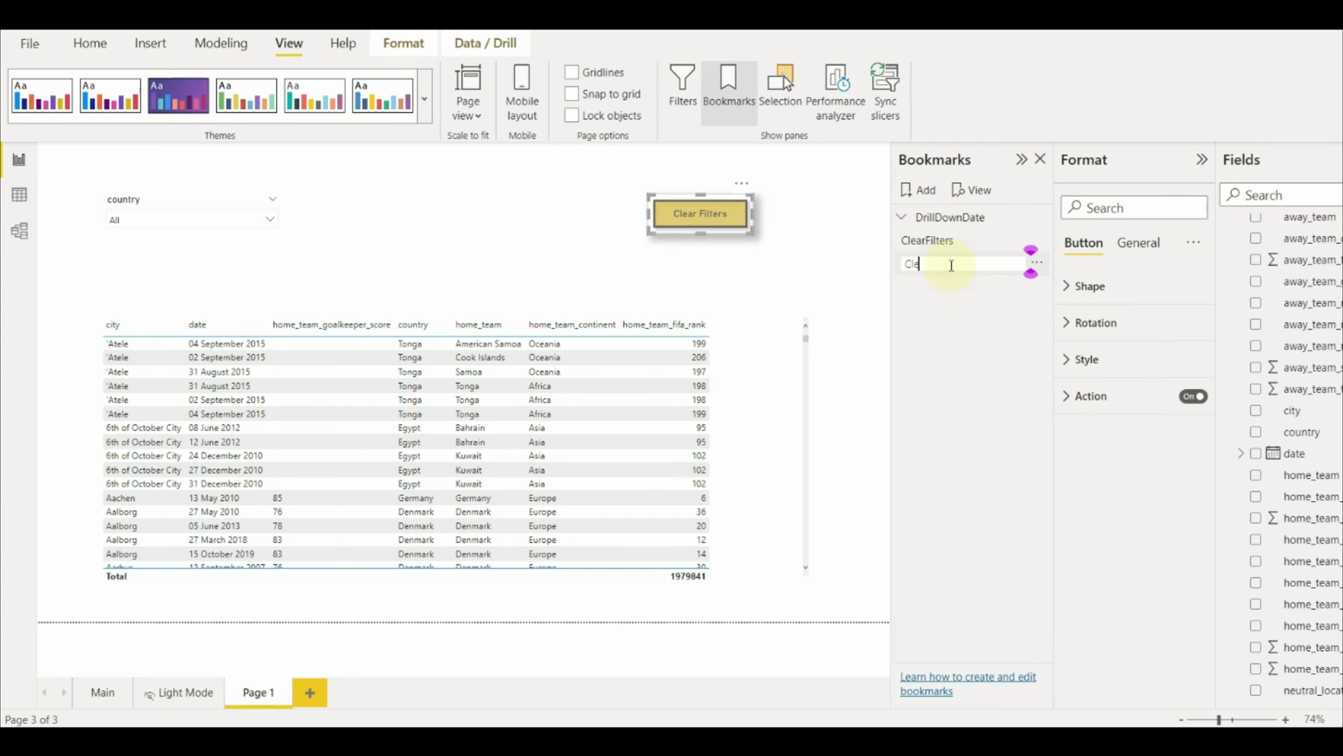
type("Clear")
key("Return")
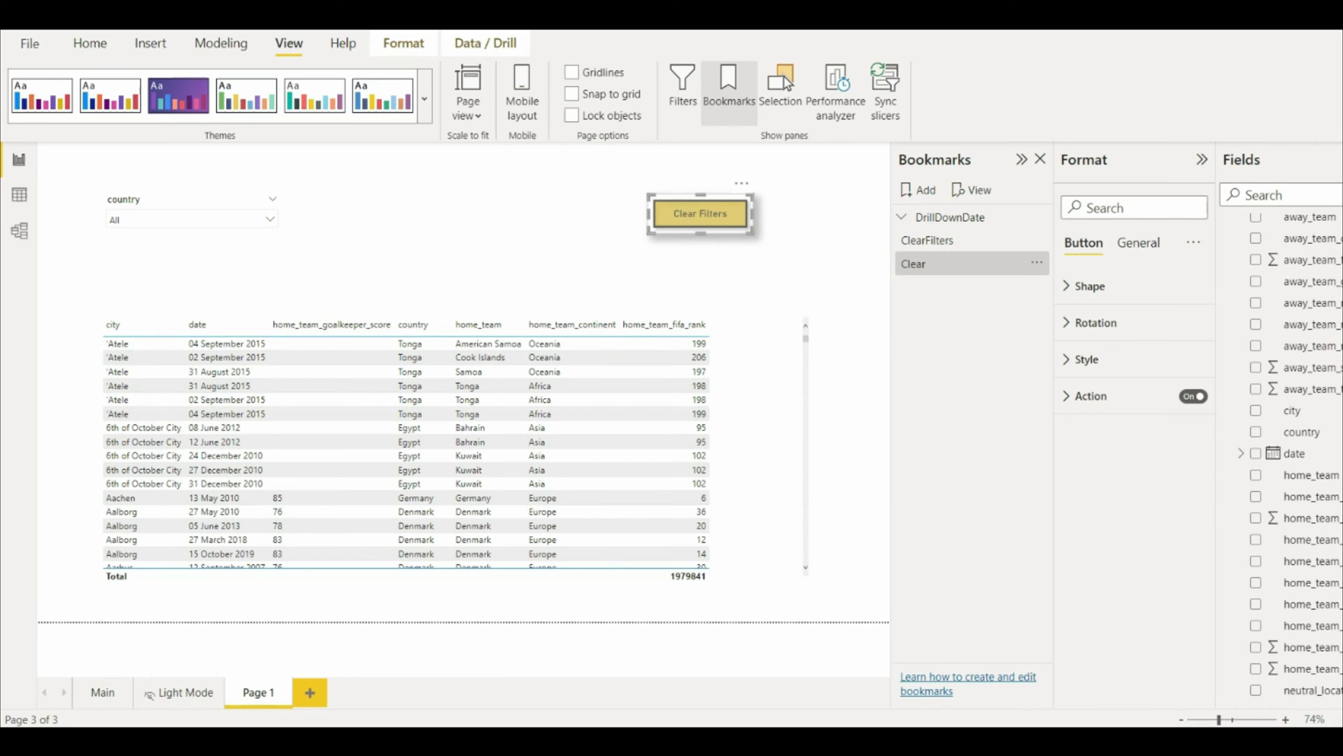
left_click(1037, 263)
key("Escape")
Assign the Clear bookmark to the Clear Filters button's action and close the bookmark list
left_click(1091, 396)
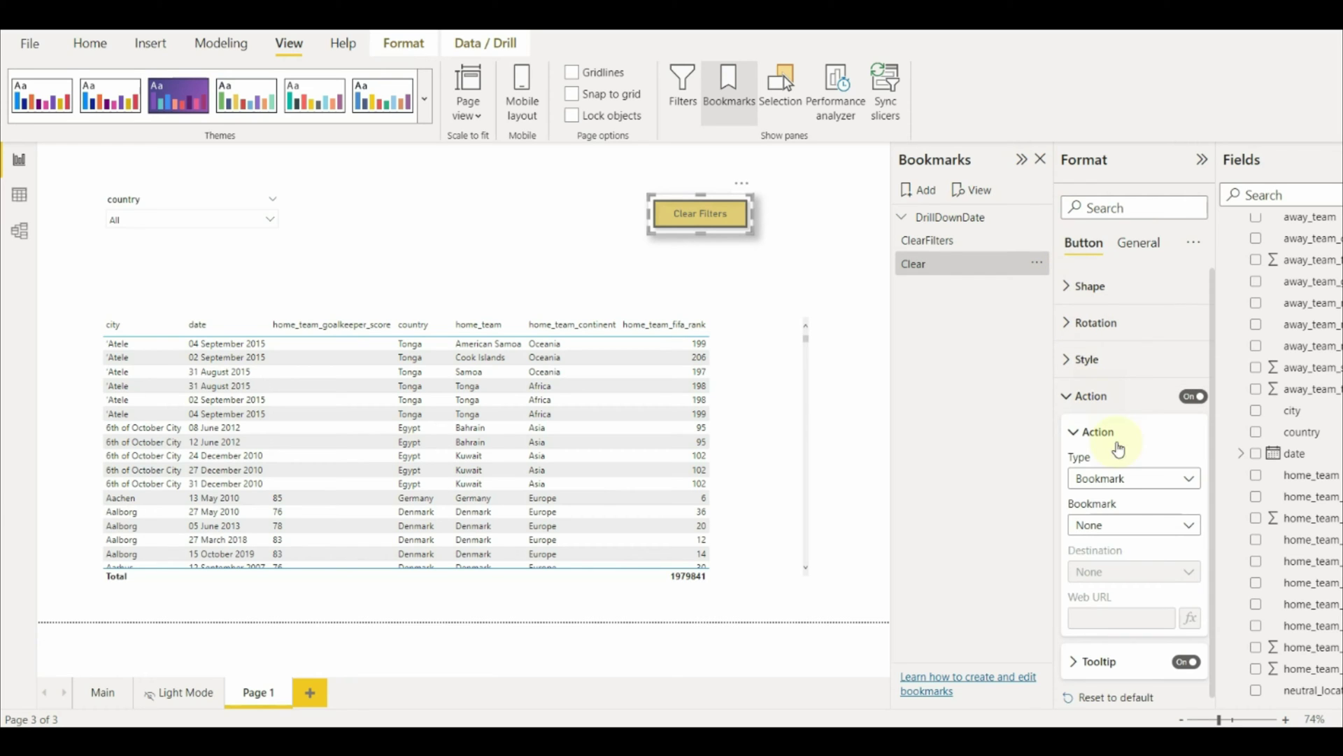
left_click(1127, 525)
left_click(787, 294)
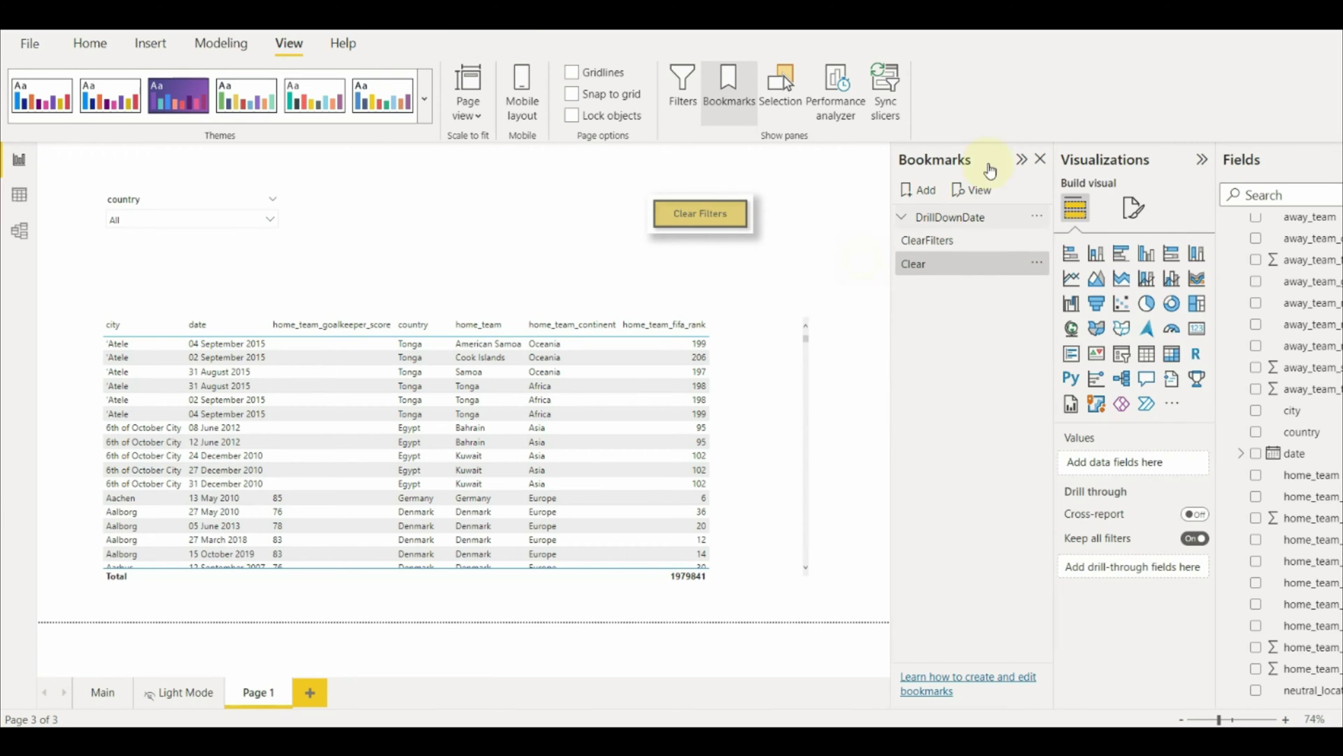
left_click(1041, 160)
left_click(805, 221)
left_click(1135, 397)
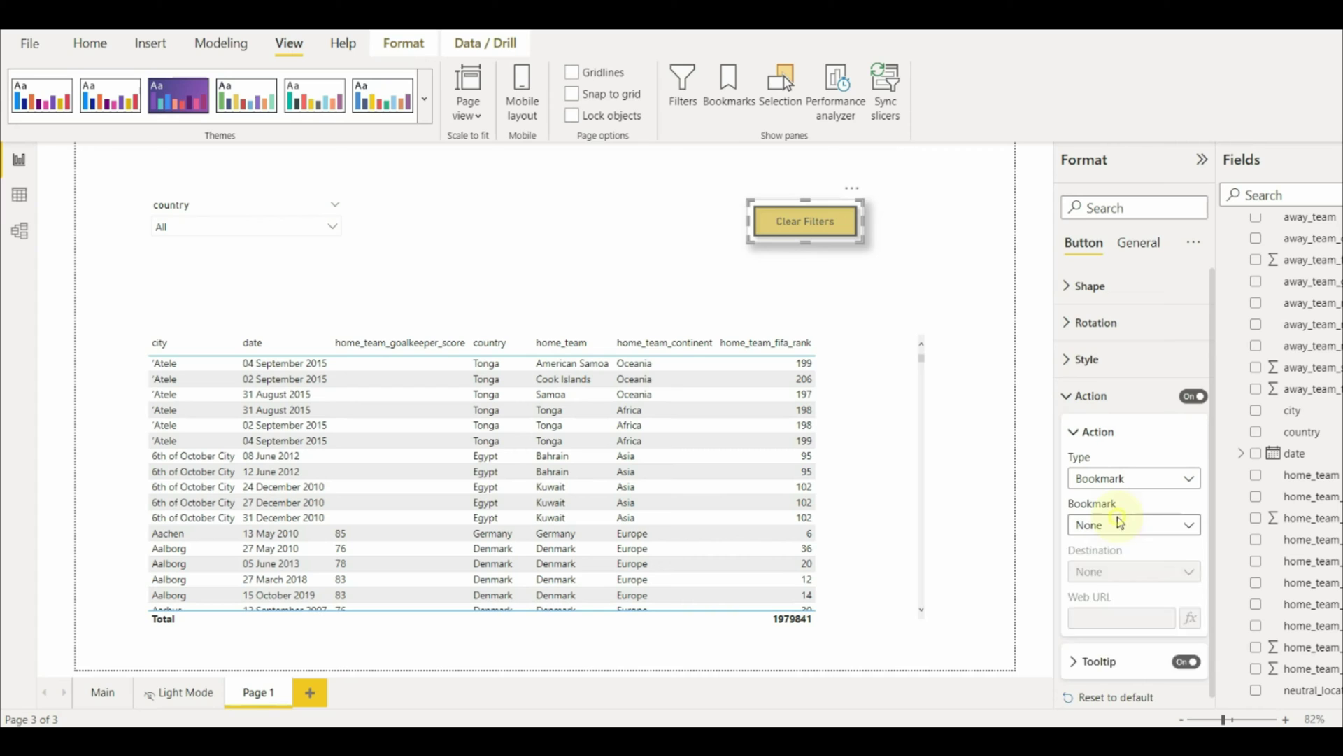
left_click(1115, 519)
left_click(372, 283)
Filter the country slicer to Albania and test the Clear Filters button by resetting it
left_click(230, 227)
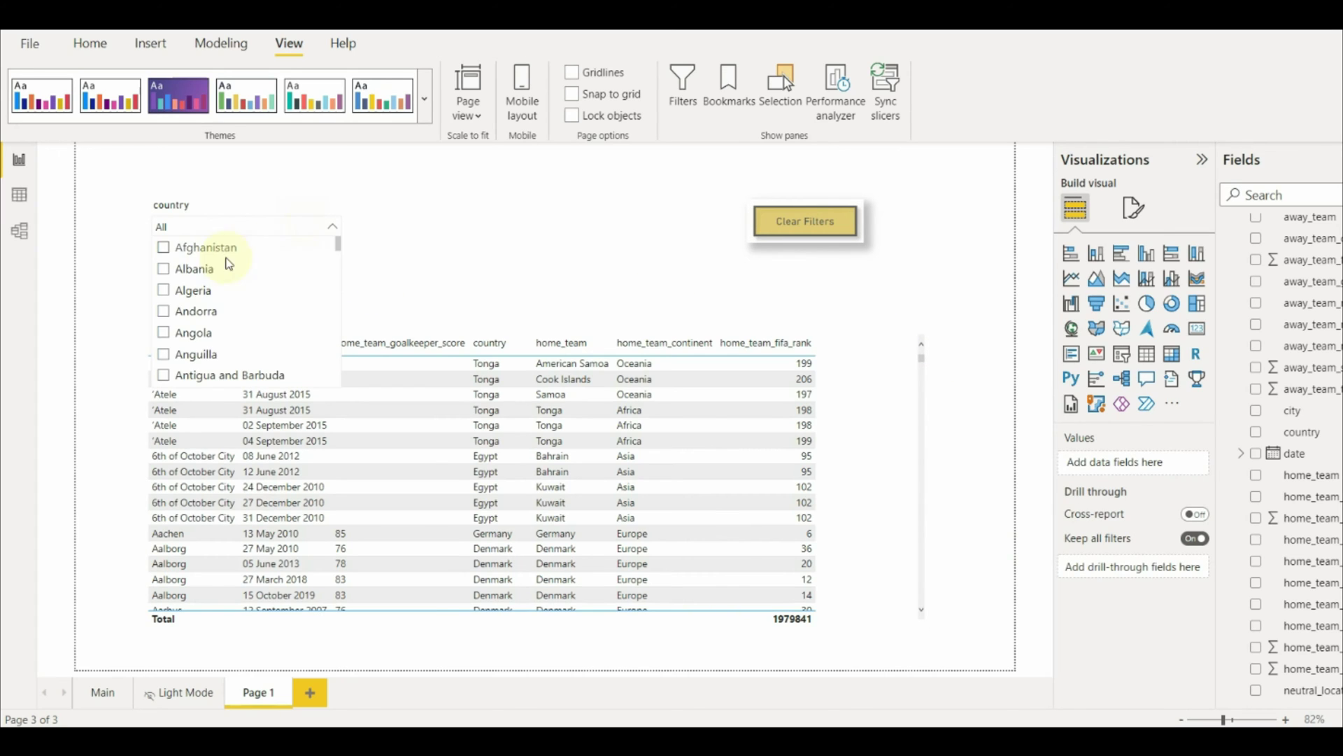
left_click(493, 211)
left_click(817, 229, "ctrl")
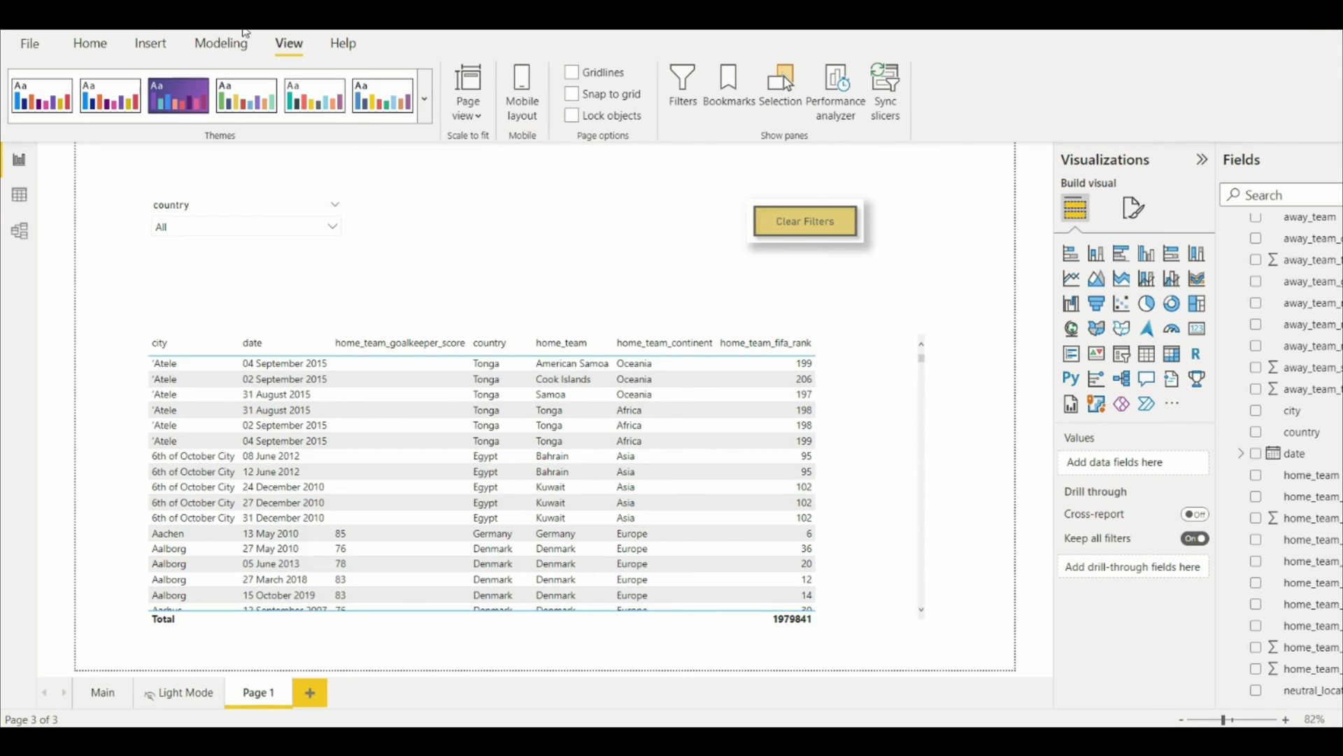
left_click(91, 43)
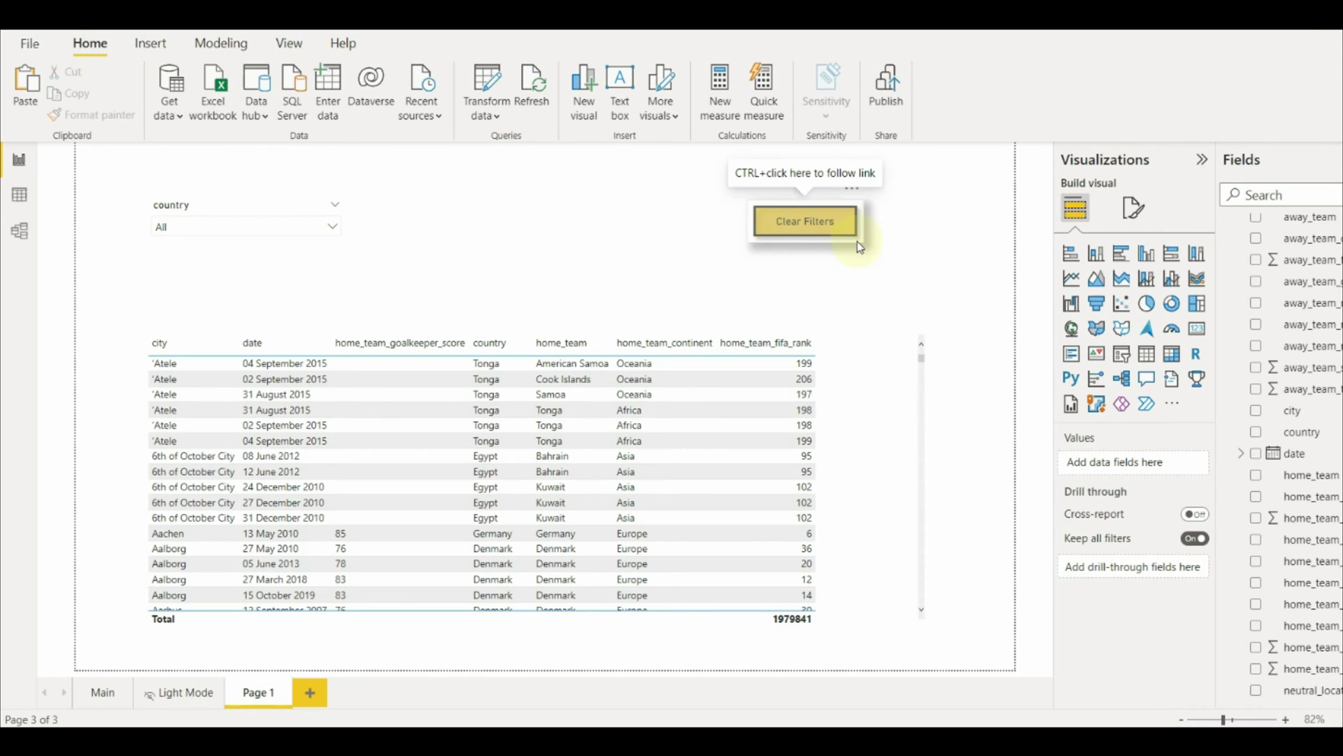
Move the Clear Filters button to a spot closer to the country slicer
left_click_drag(860, 247, 741, 231)
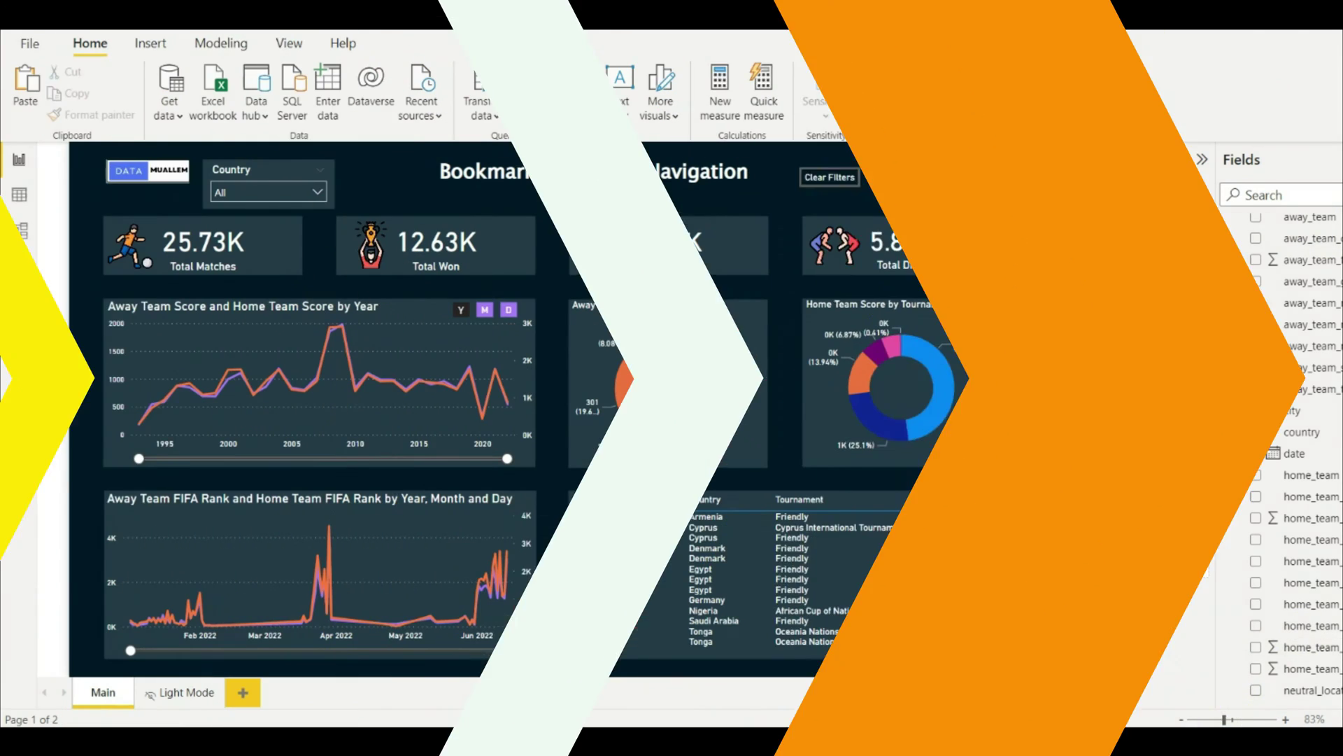
left_click(956, 164)
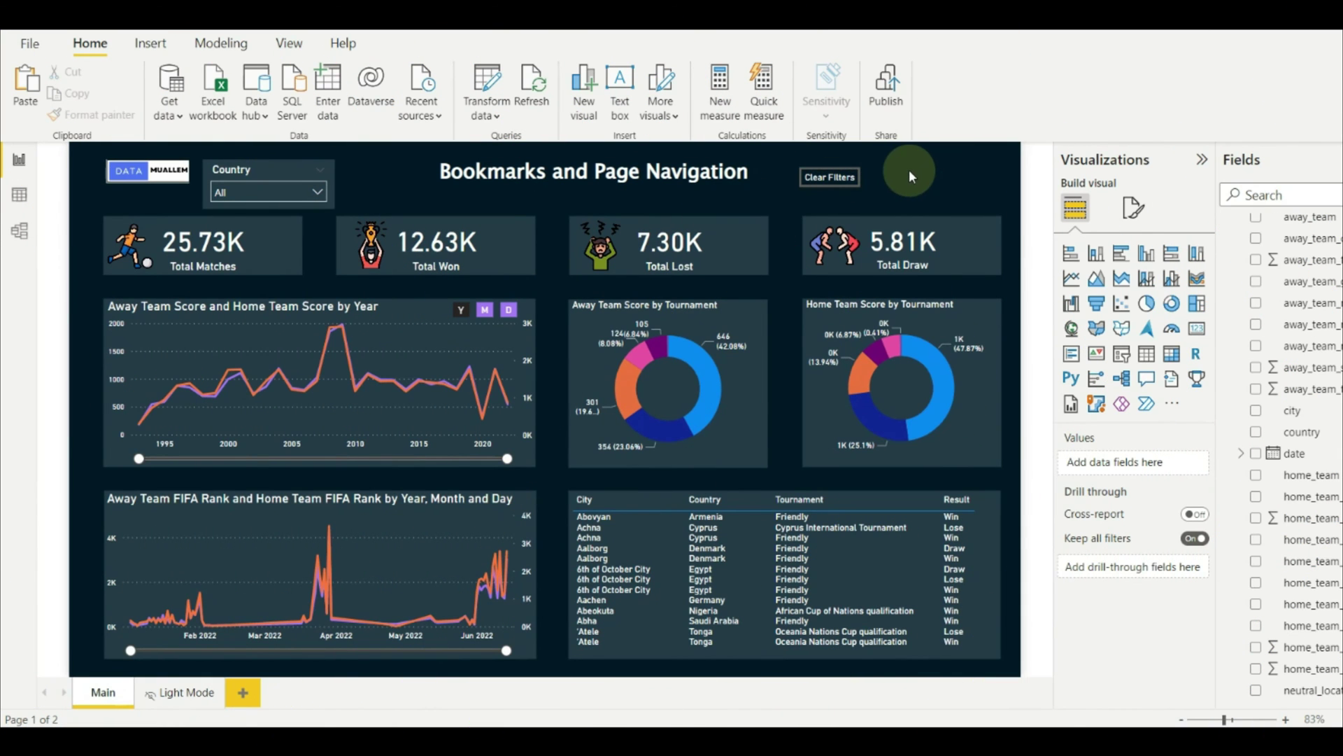
Compare the dark Main page with the Light Mode page and return to Main
left_click(194, 702)
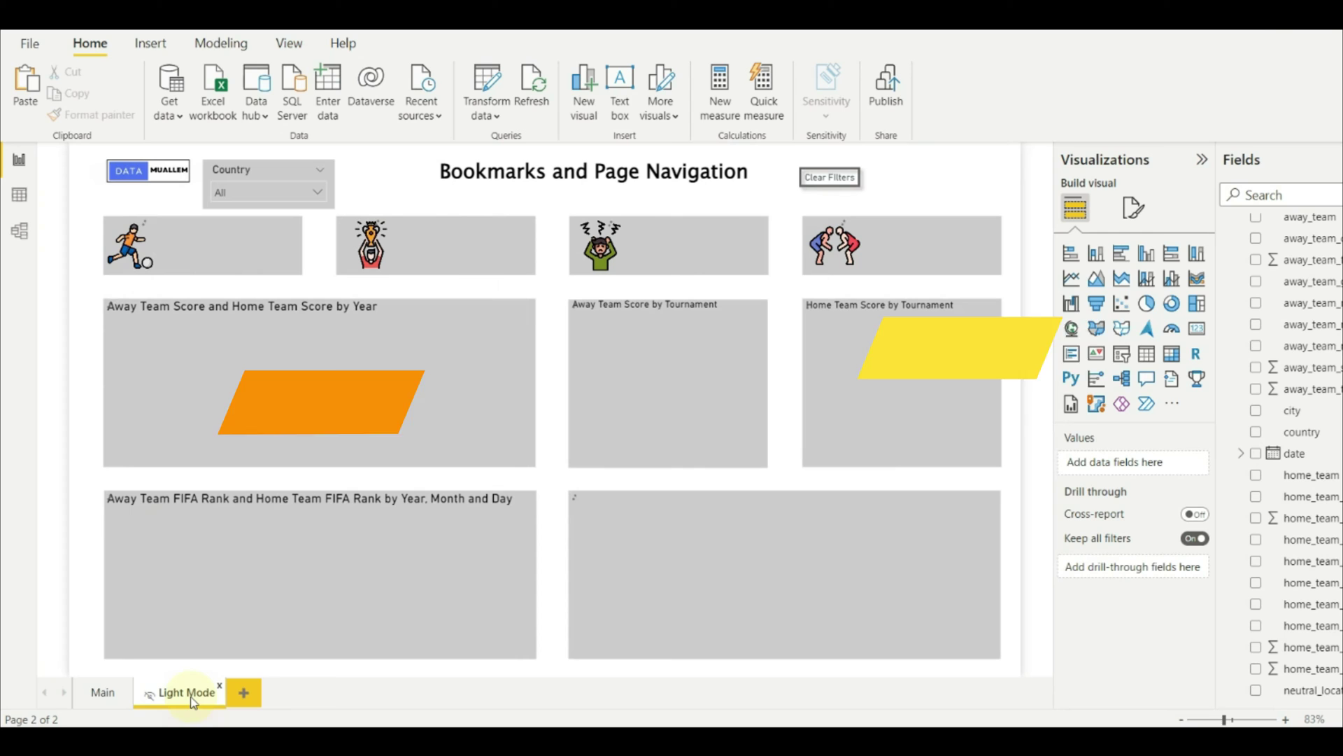
left_click(103, 694)
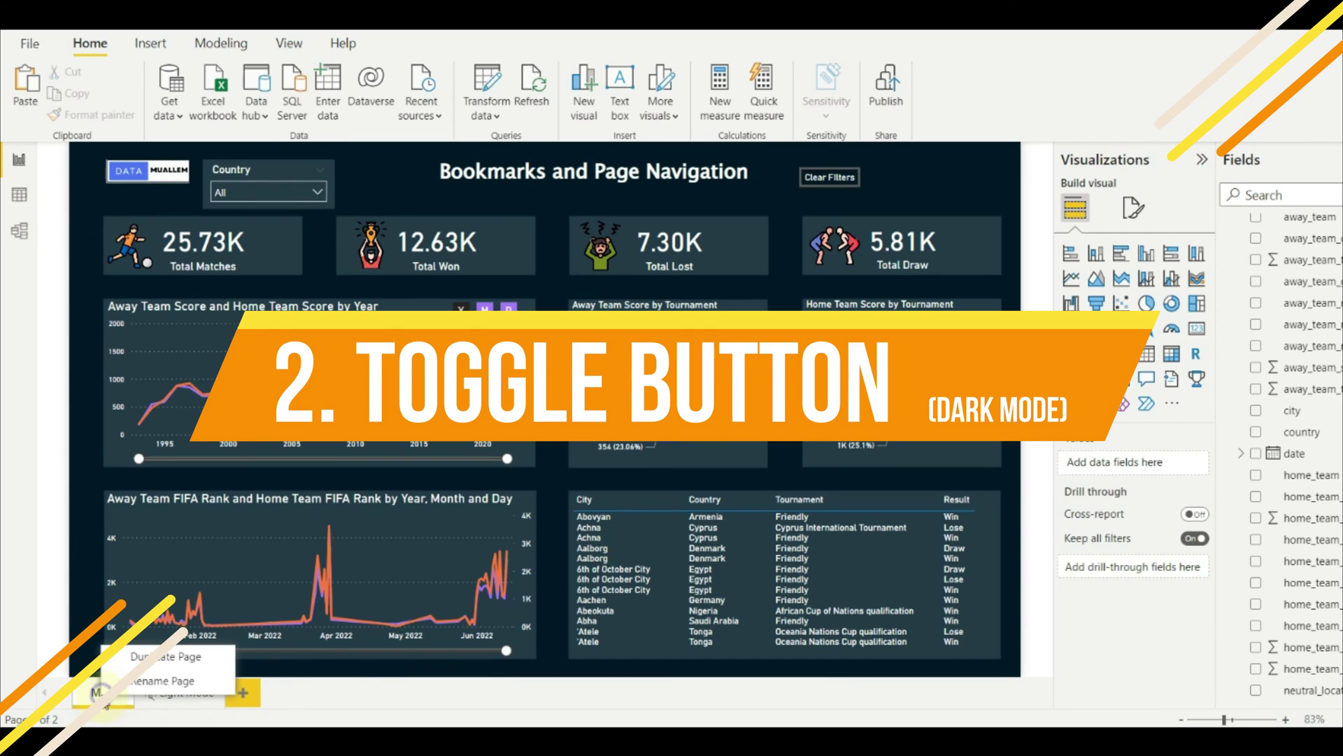
left_click(202, 700)
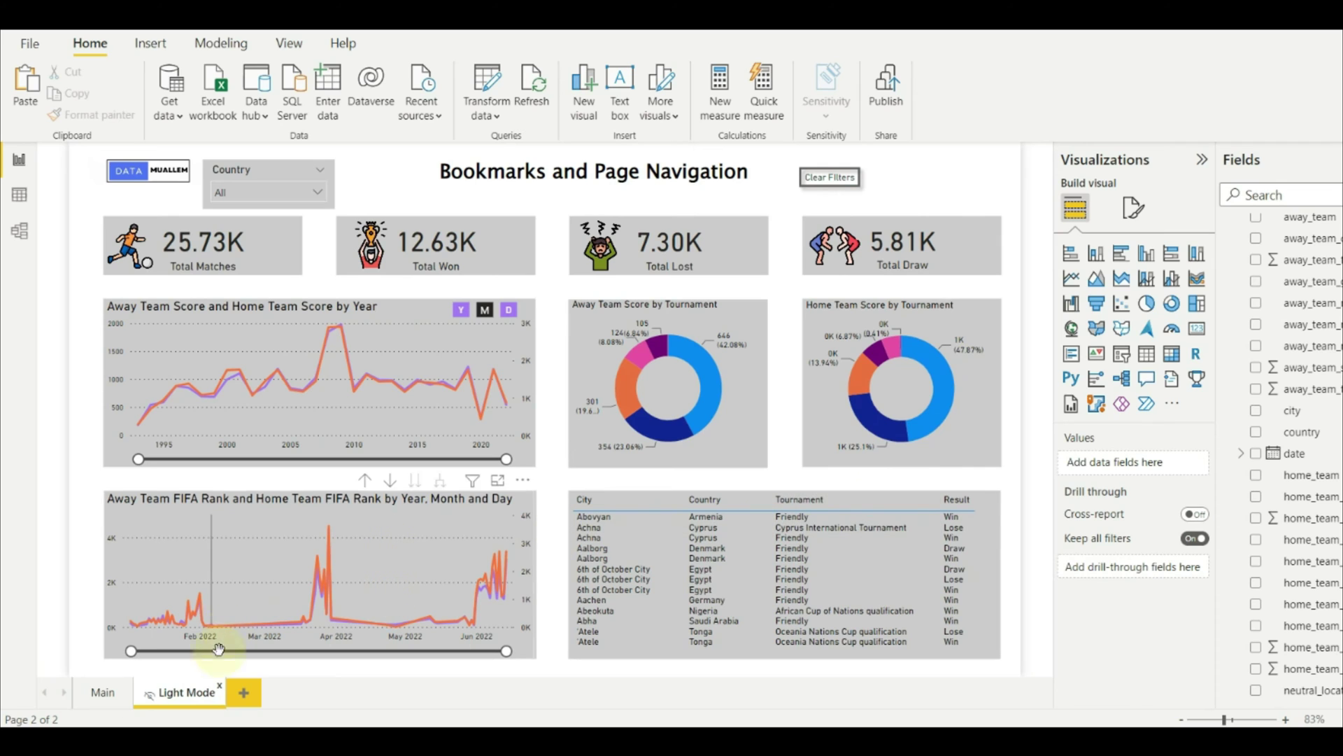
left_click(105, 696)
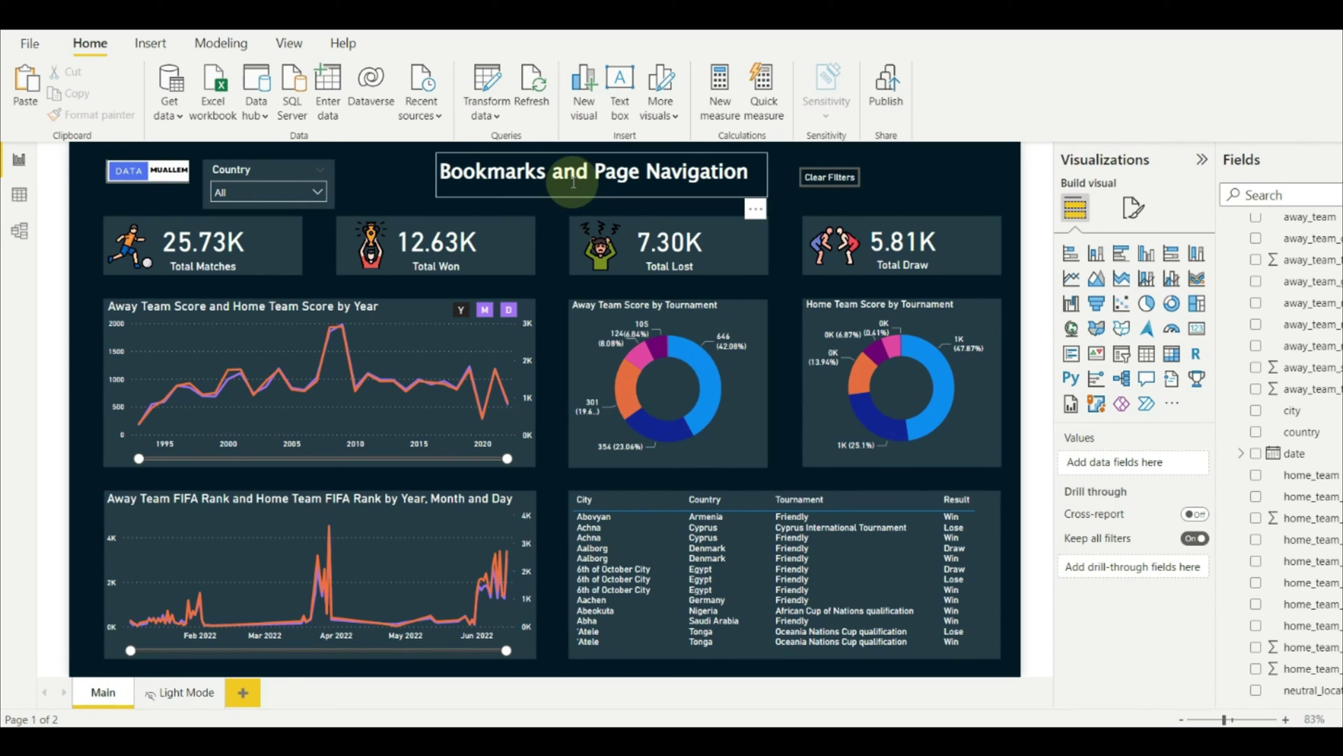
Add a small text box reading Dark Mode to the Main page and set its font colour to white
left_click(620, 90)
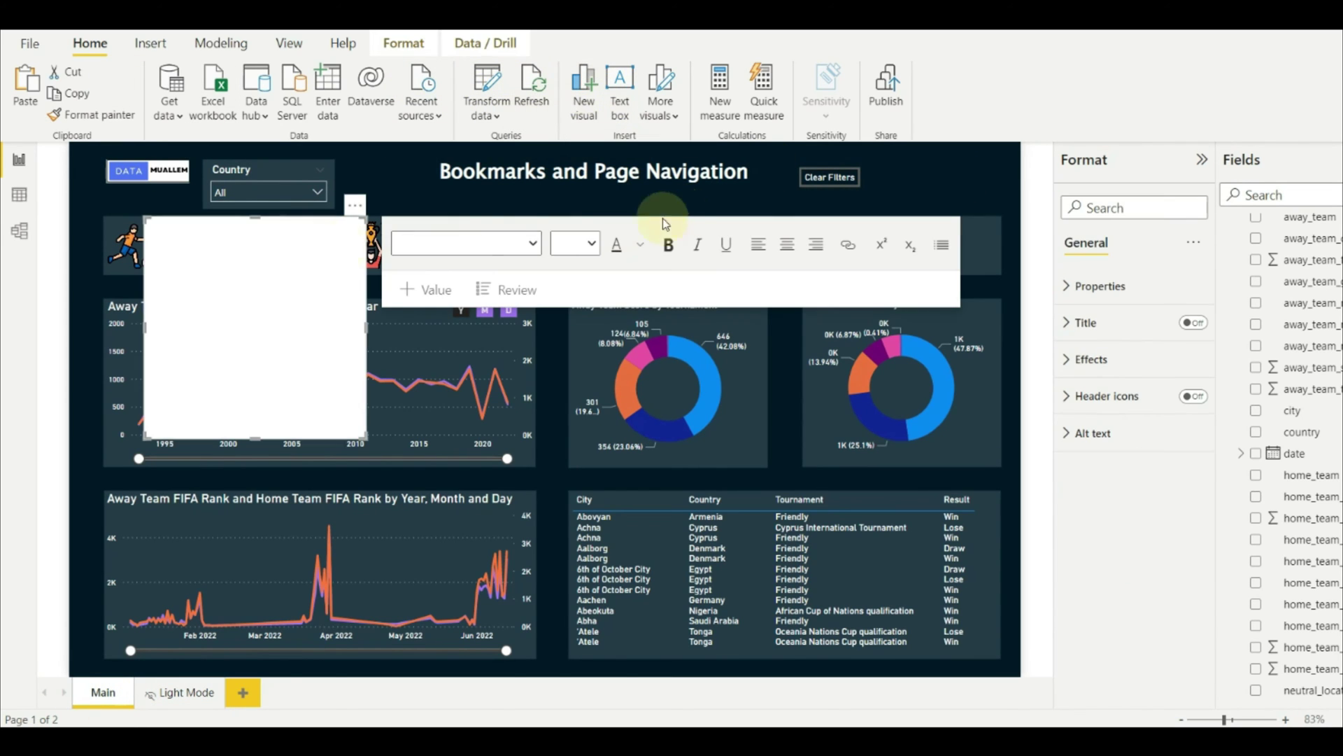
type("Dark Mode")
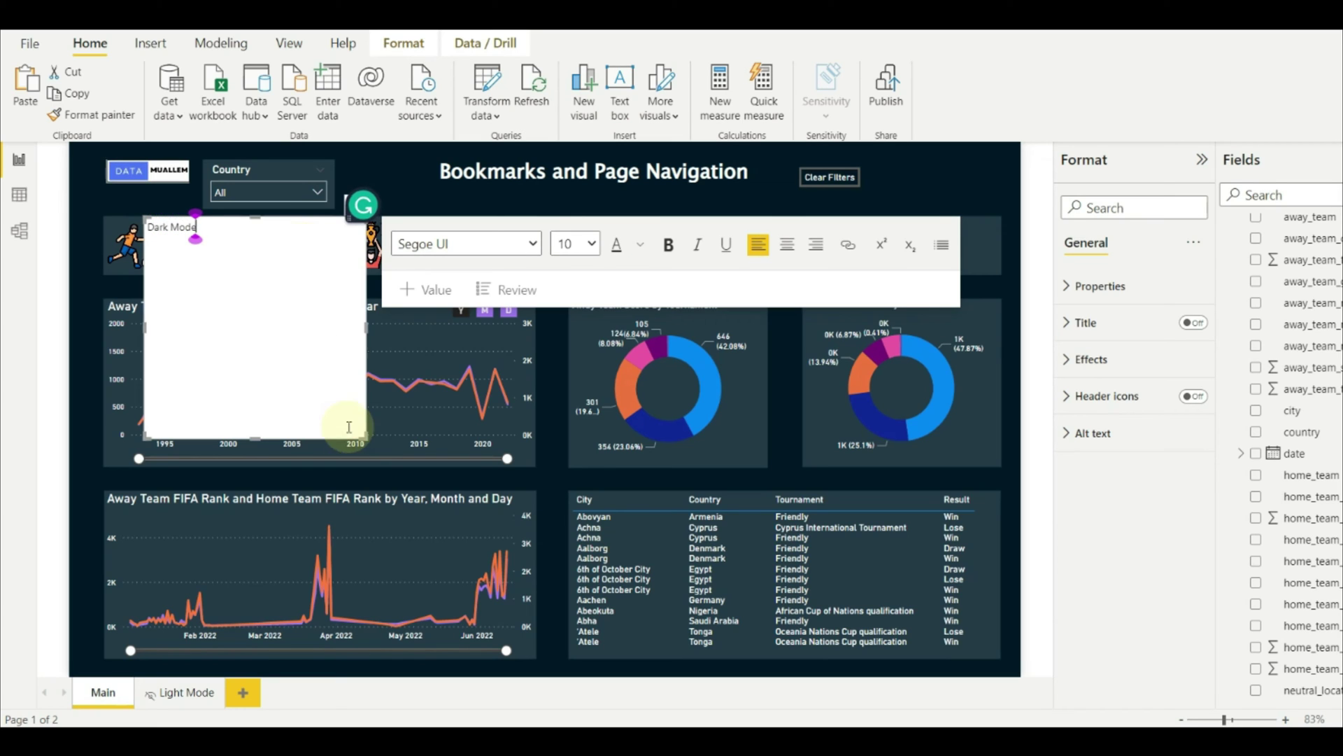
left_click_drag(365, 437, 229, 240)
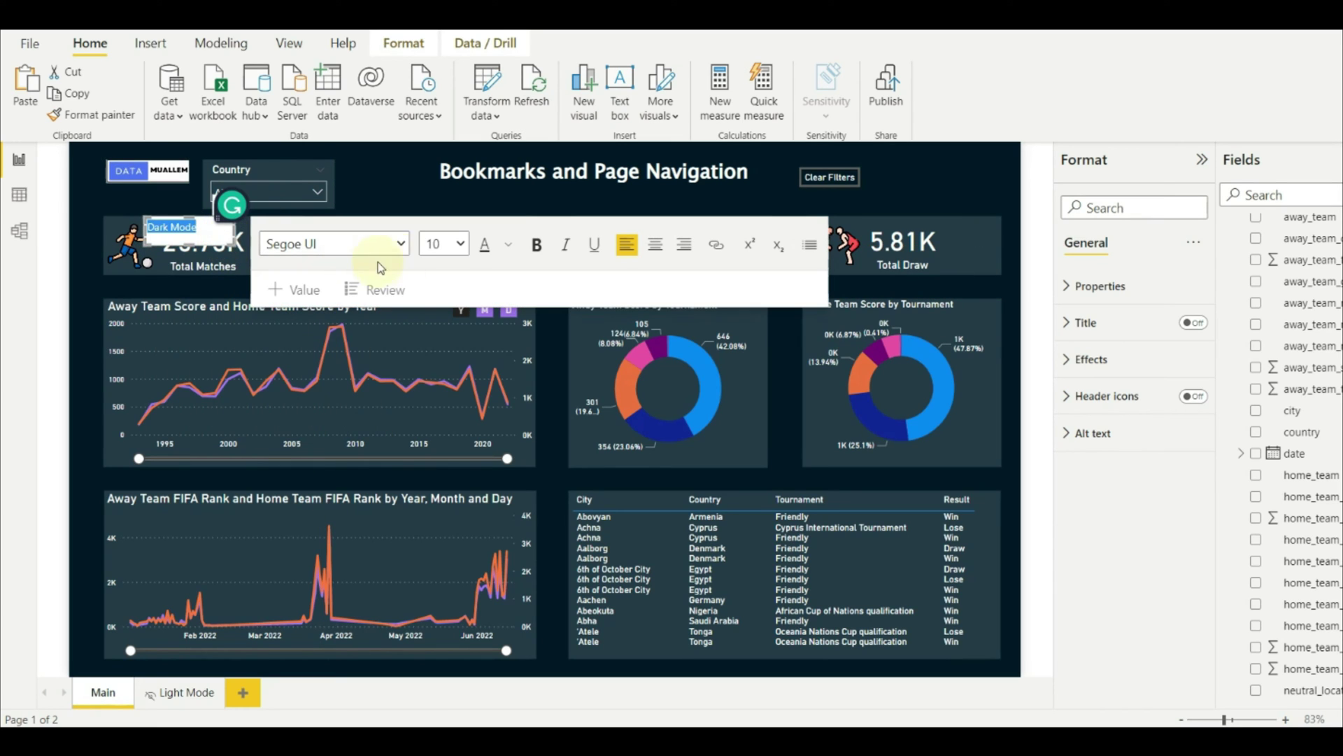
left_click(508, 244)
left_click(527, 306)
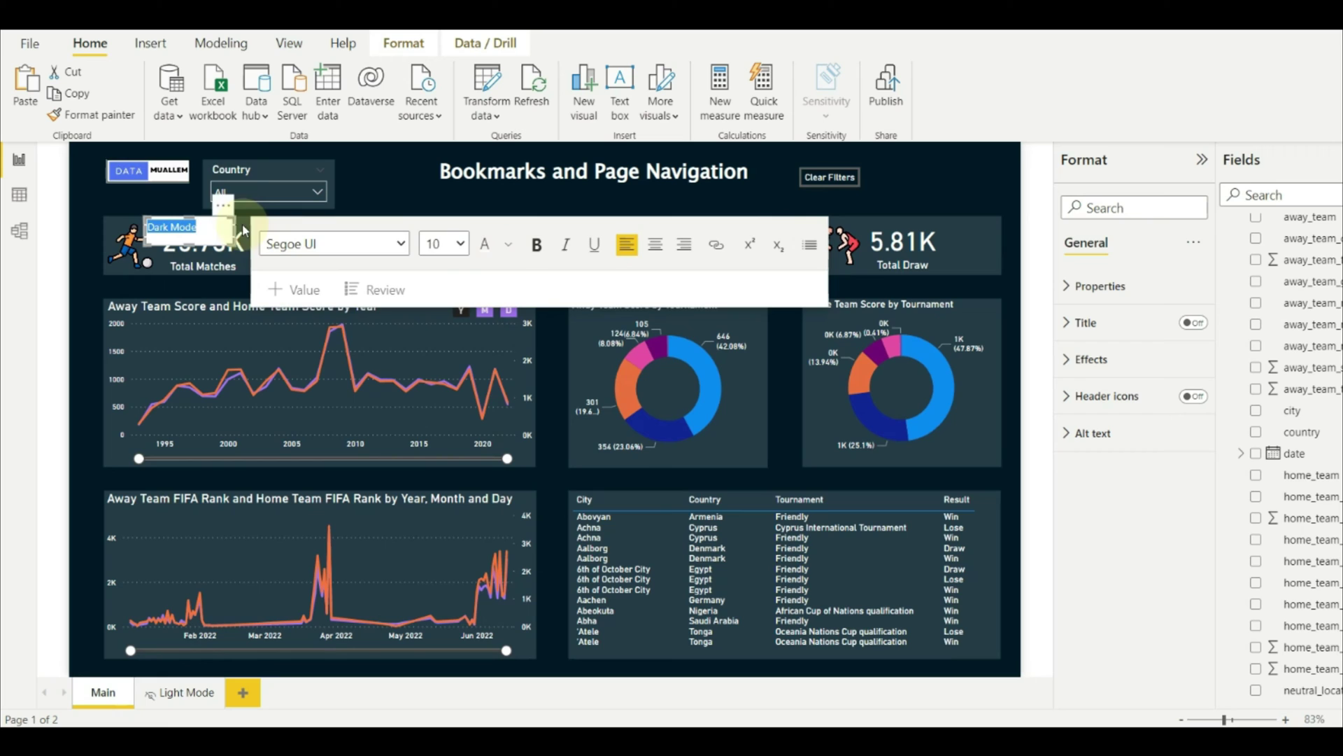
Place the Dark Mode label beside the Clear Filters button, fit its size to the text and turn off its background
left_click_drag(225, 198, 936, 158)
left_click(907, 189)
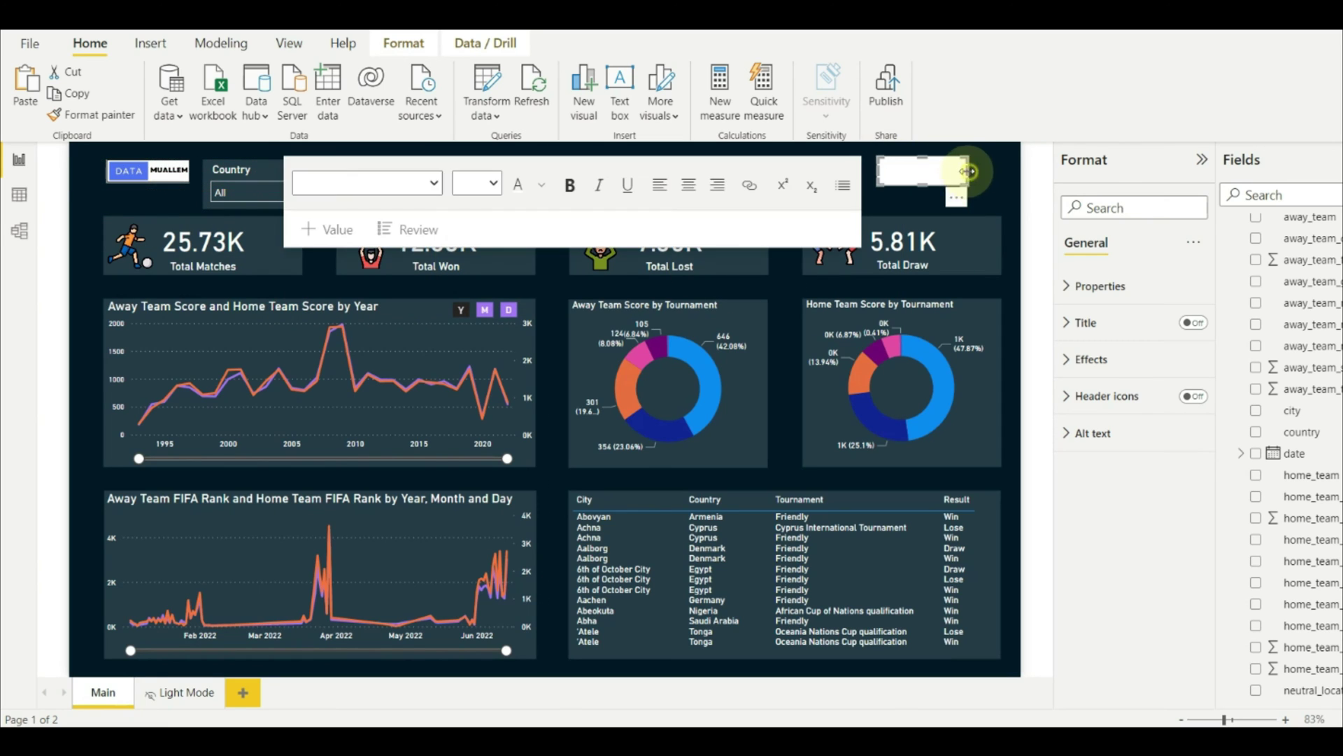
left_click(1133, 364)
left_click(1189, 396)
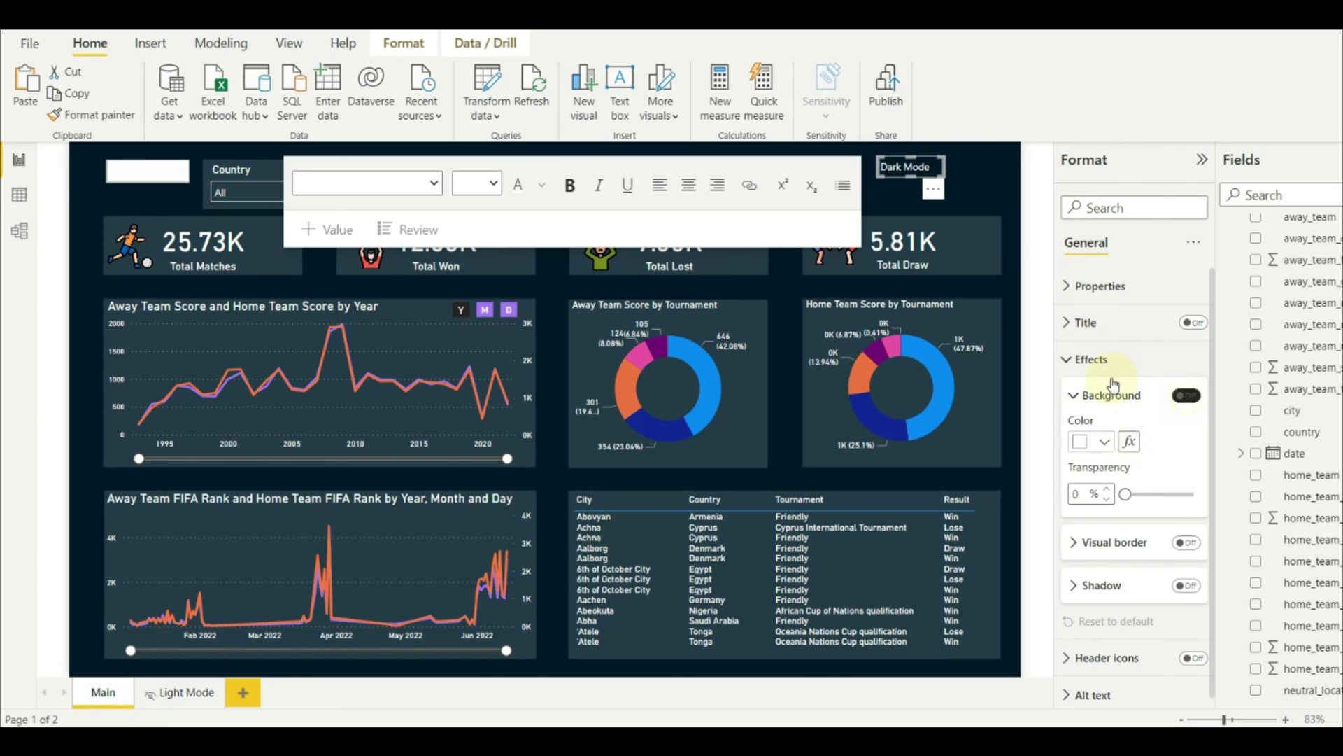
left_click(1107, 362)
left_click(992, 186)
left_click(986, 169)
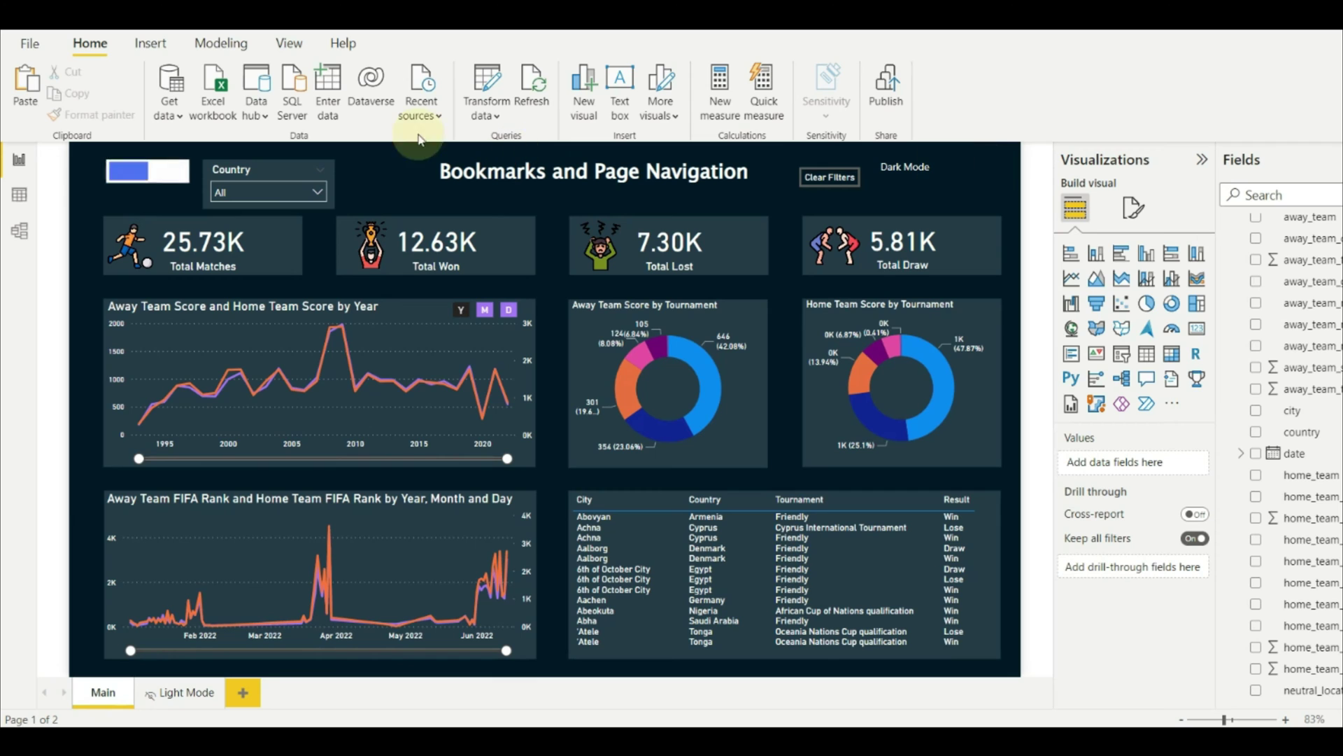
Insert the switch-on.png image, shrink it and place it right beside the Dark Mode label
left_click(151, 43)
left_click(699, 84)
left_click(82, 216)
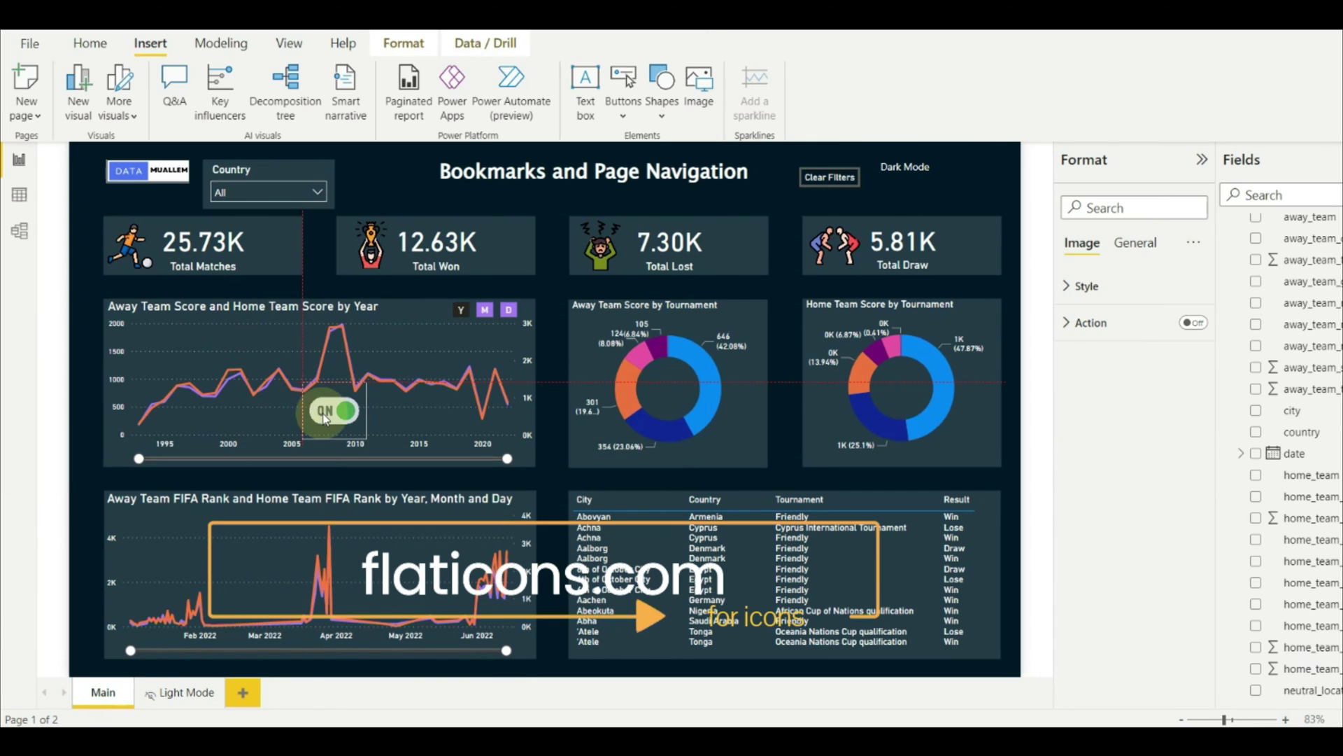
left_click_drag(331, 413, 963, 177)
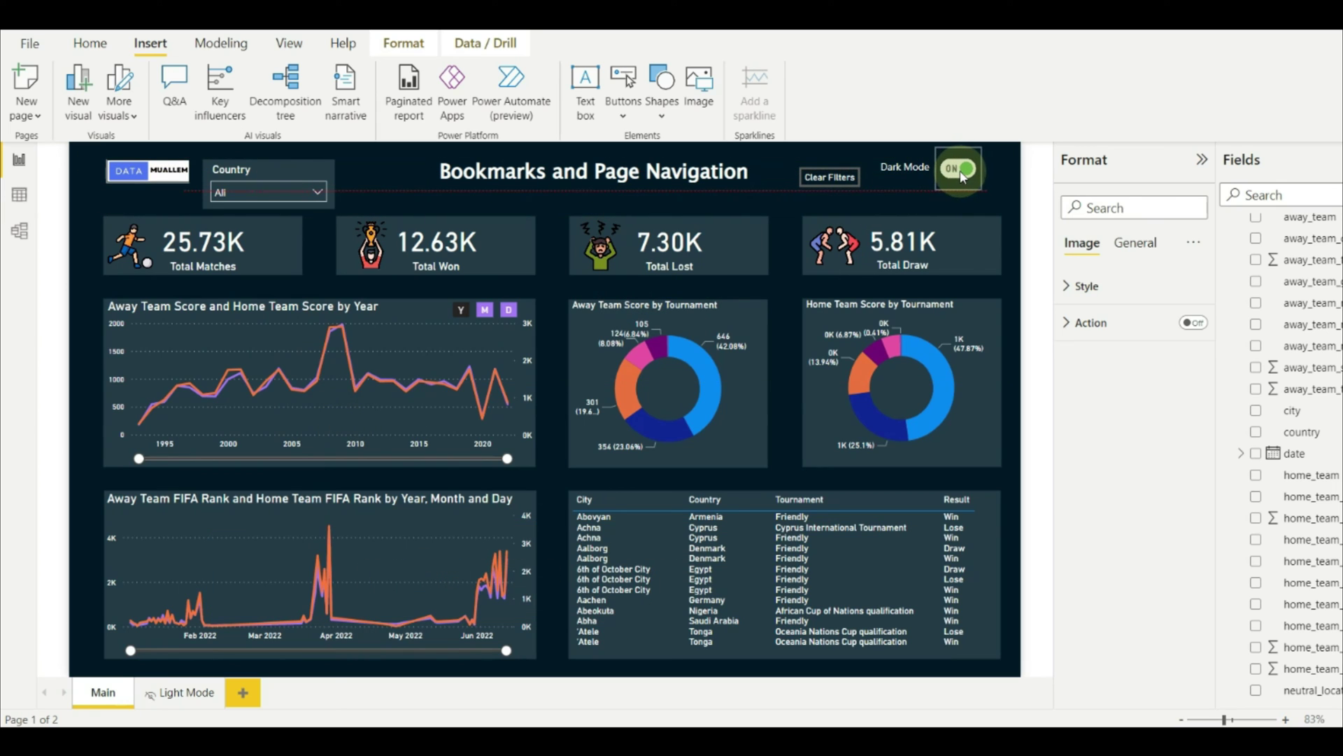
left_click(993, 179)
left_click(953, 176)
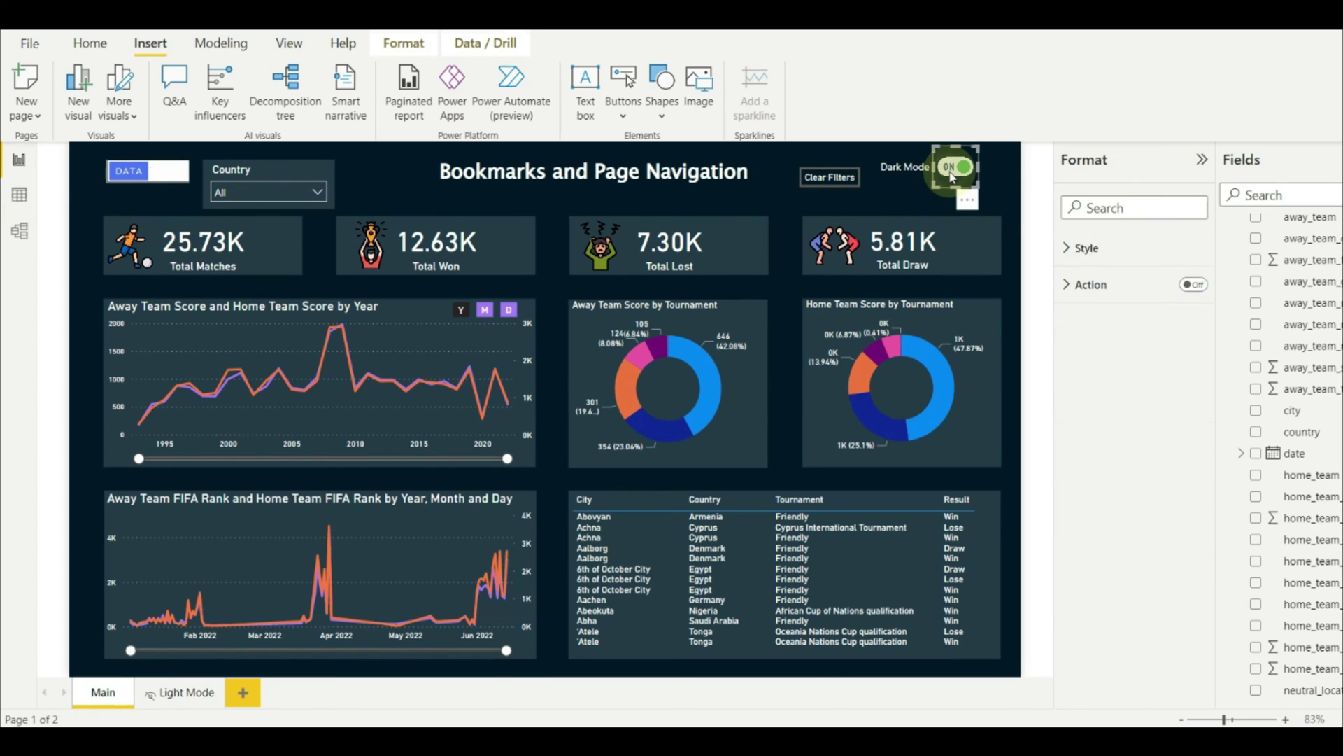
Turn on the ON switch image's action as Page navigation to Light Mode and test it
left_click(1193, 323)
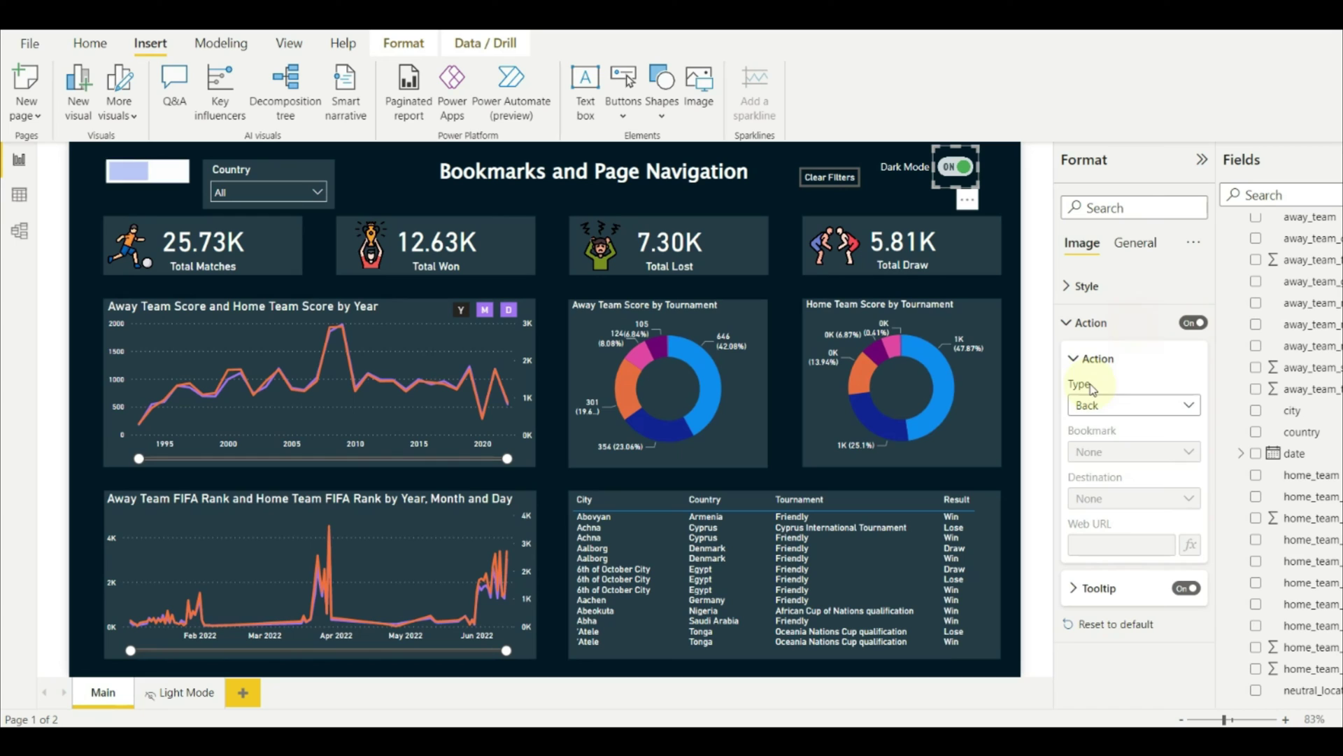
left_click(1102, 408)
left_click(1095, 472)
left_click(1104, 500)
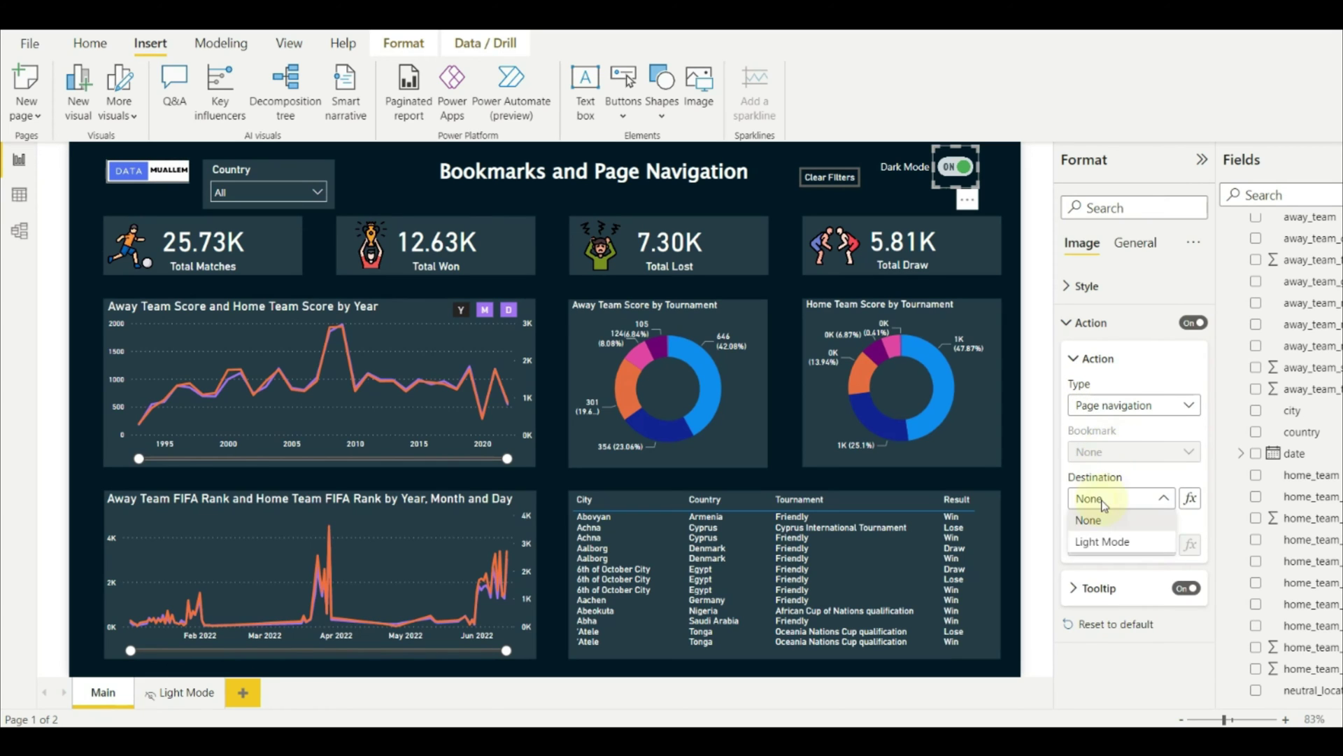
left_click(1108, 543)
left_click(1009, 204)
left_click(951, 170, "ctrl")
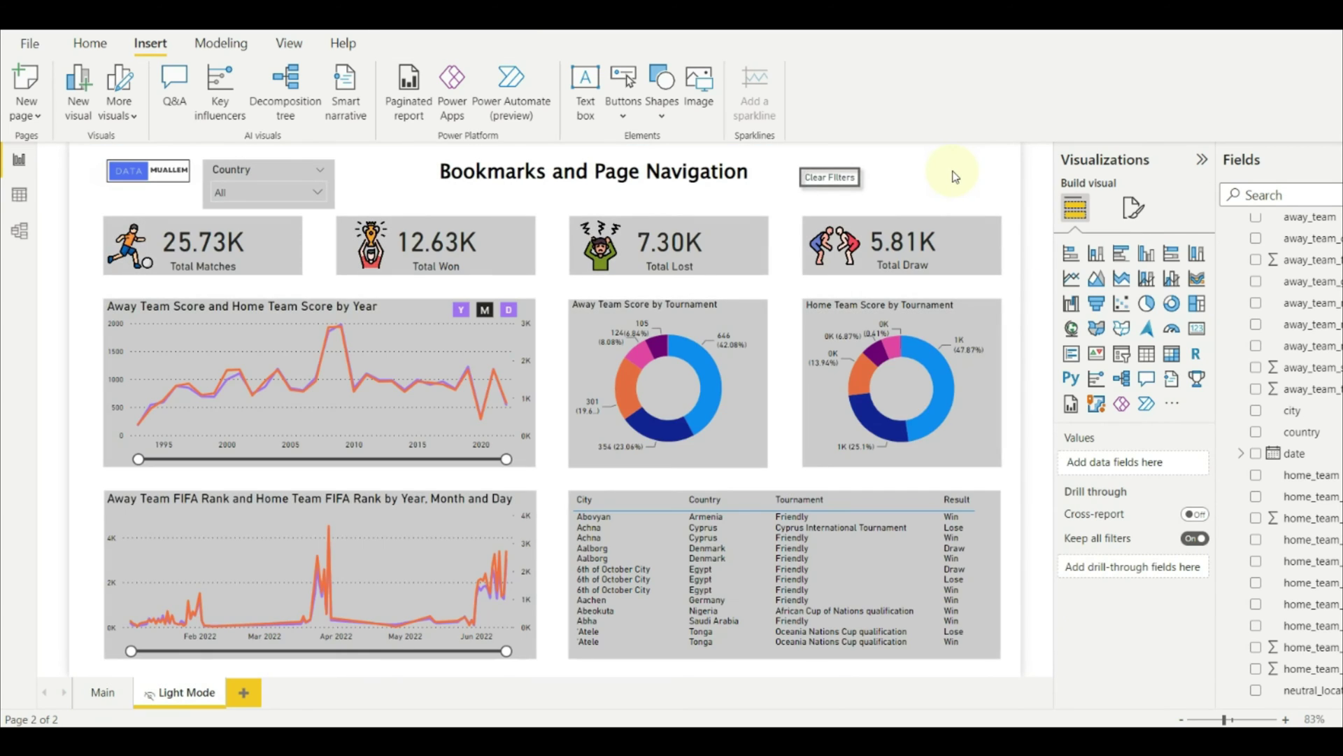
Copy the Dark Mode label from Main to the Light Mode page and set its font colour to black
left_click(901, 172, "ctrl")
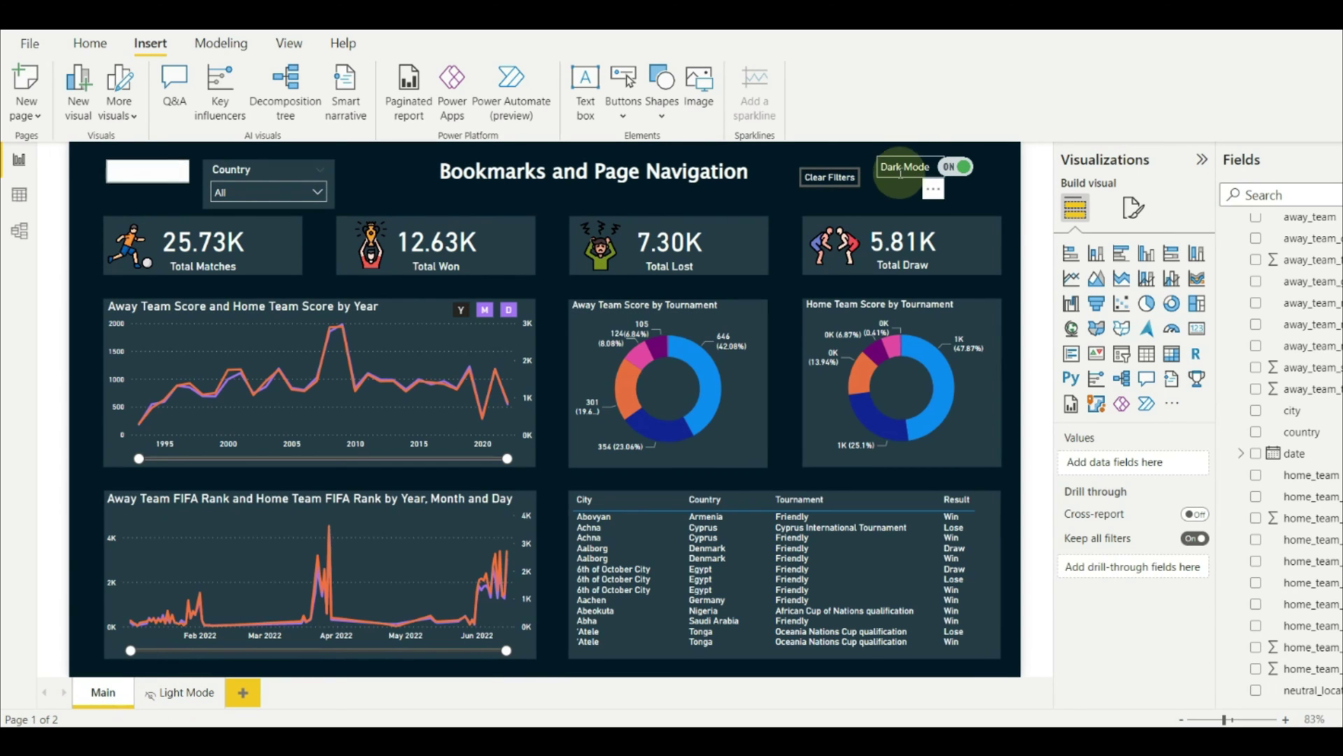
left_click(900, 179)
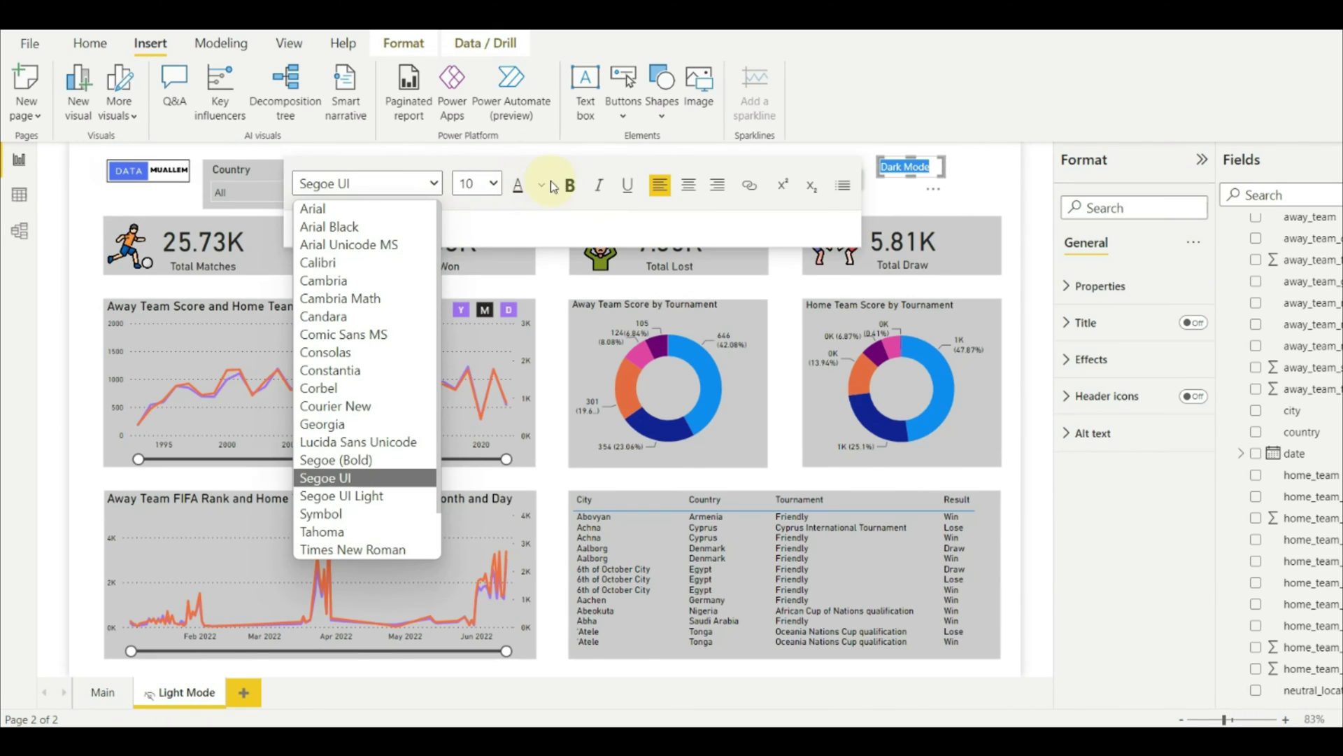
left_click(541, 185)
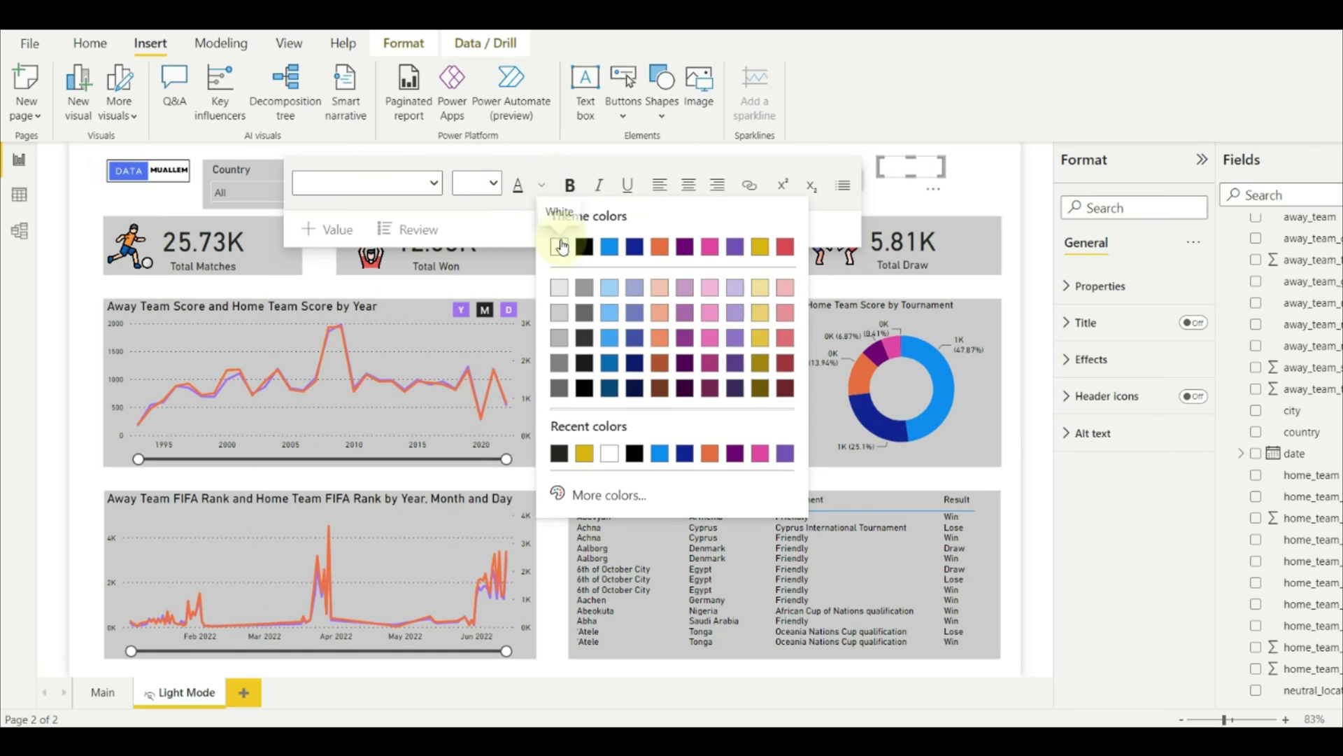
left_click(583, 248)
left_click(990, 189)
Insert the switch-off.png image on the Light Mode page, shrink it and place it beside the Dark Mode label
left_click(699, 83)
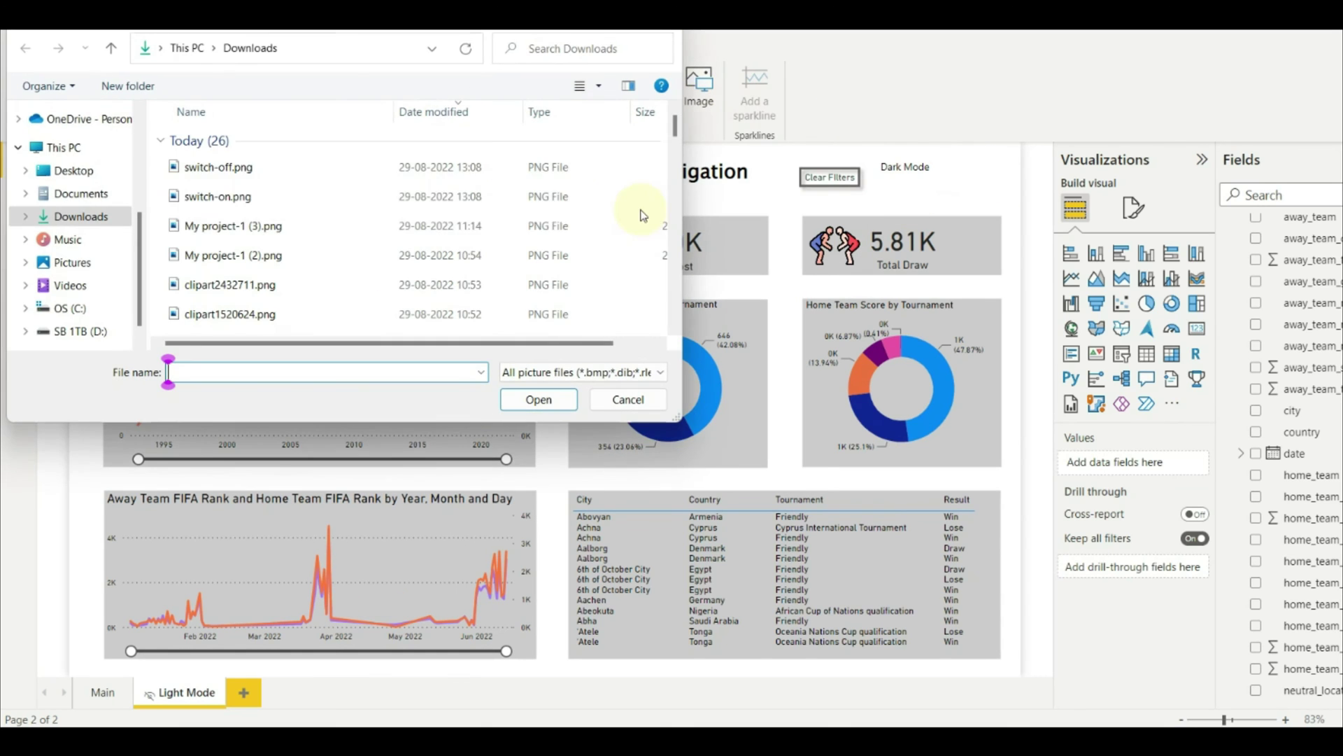
double_click(229, 175)
left_click_drag(324, 265, 954, 204)
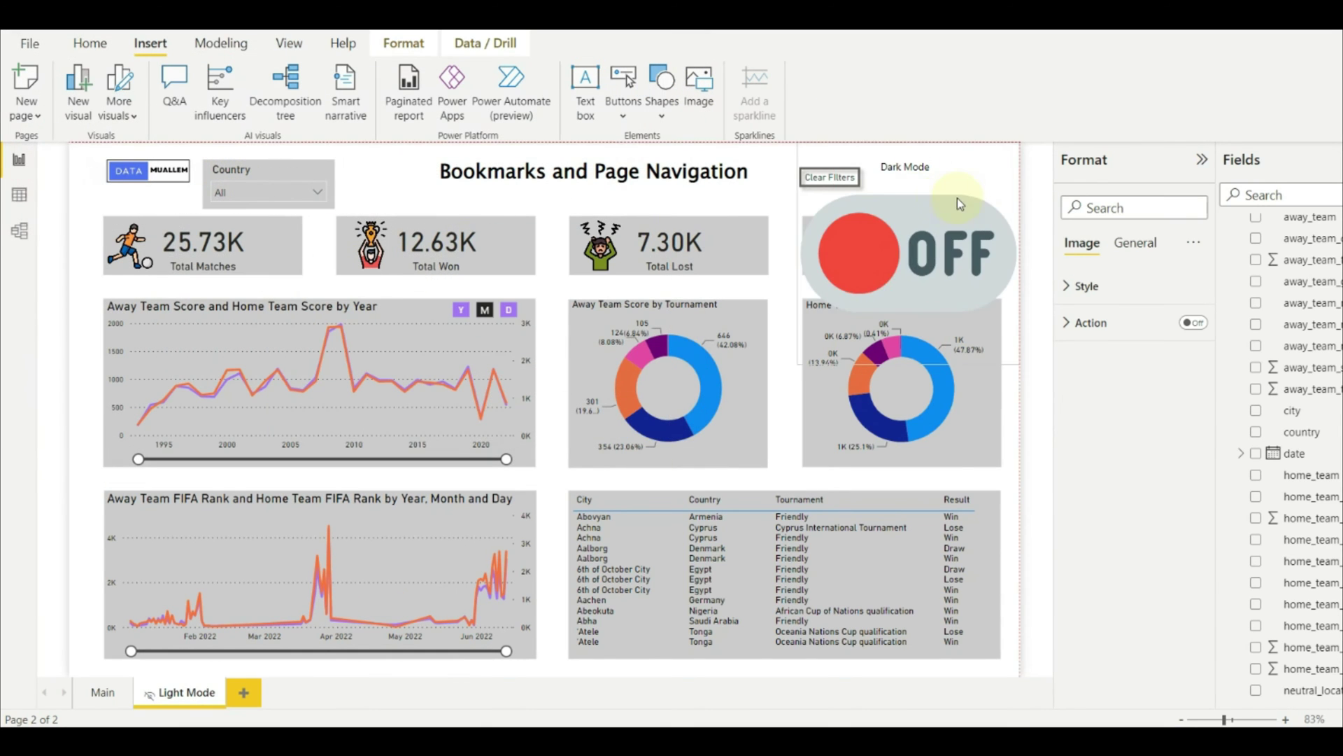
mouse_move(808, 150)
left_mouse_down()
mouse_move(965, 308)
mouse_move(956, 176)
left_mouse_up()
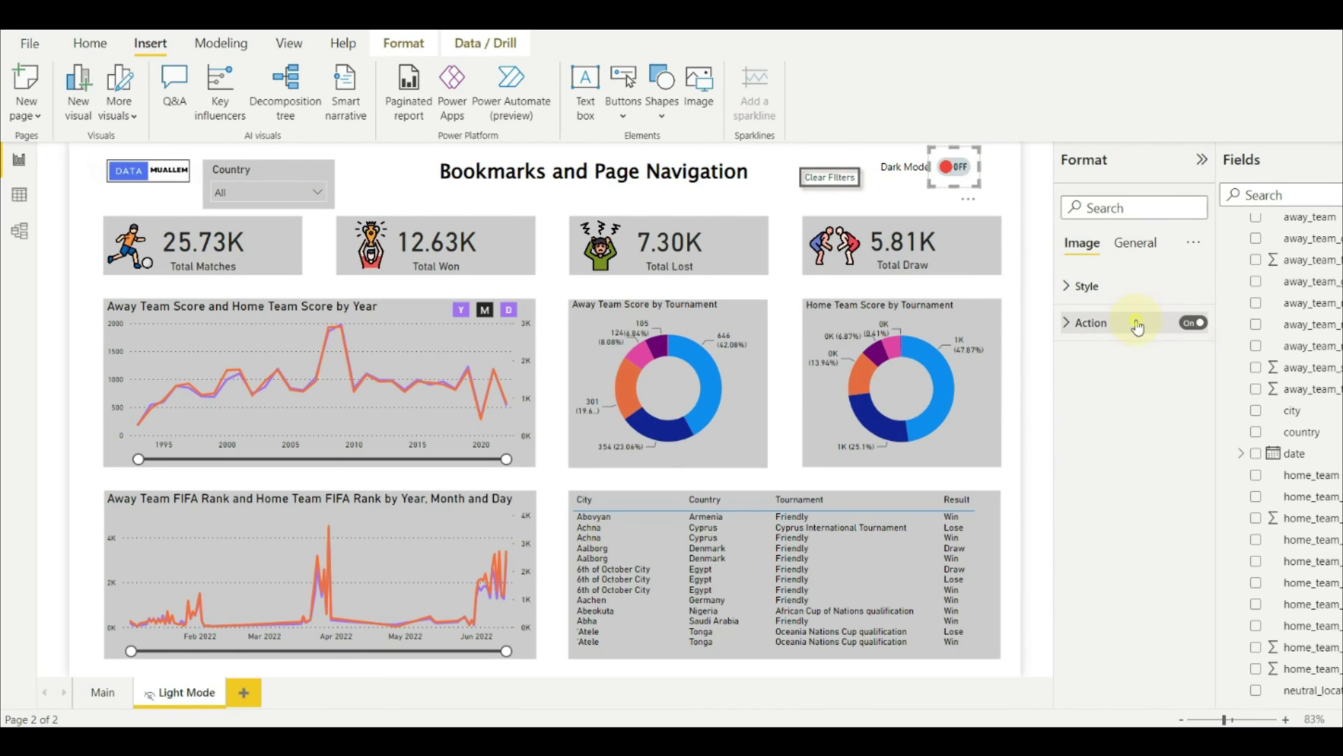
Set the OFF switch image's action to Page navigation leading to the Main page
left_click(1138, 322)
left_click(1119, 405)
left_click(1112, 459)
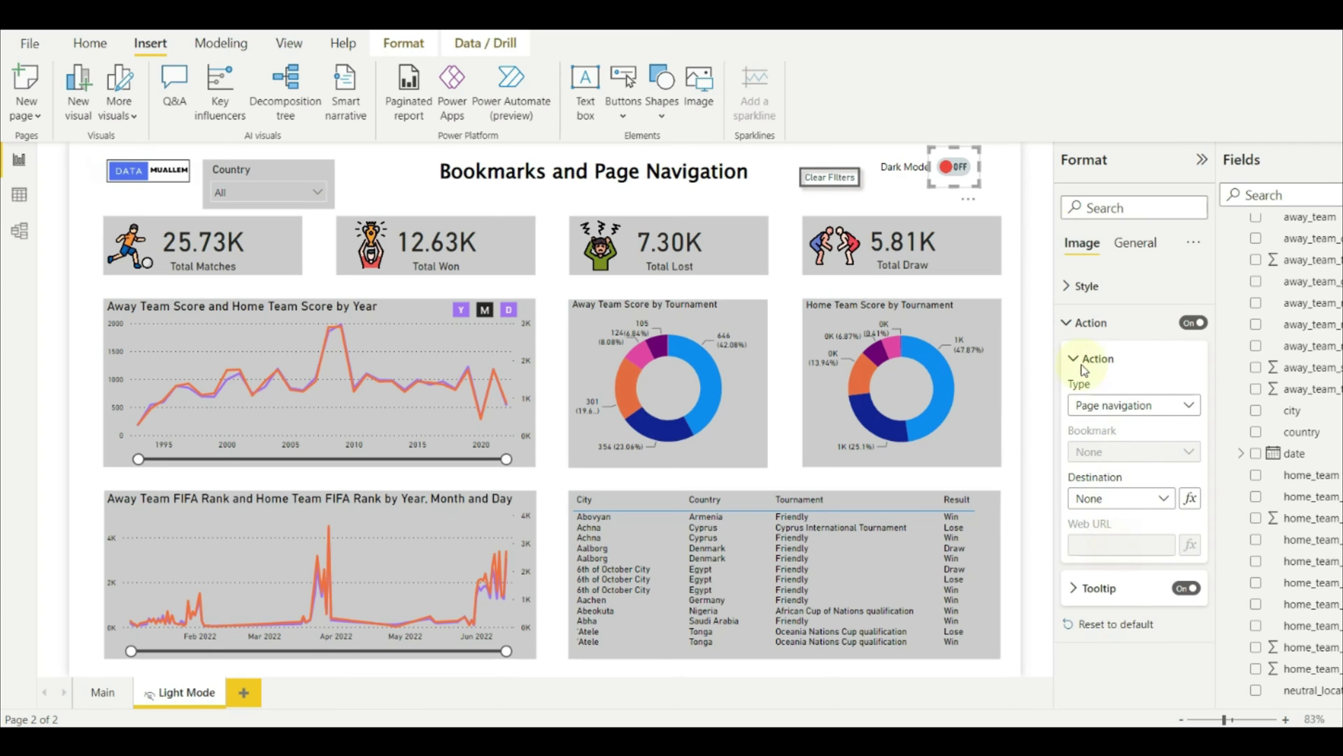
Test both switch images by toggling between the Light Mode and Main pages
left_click(967, 179)
left_click(955, 171, "ctrl")
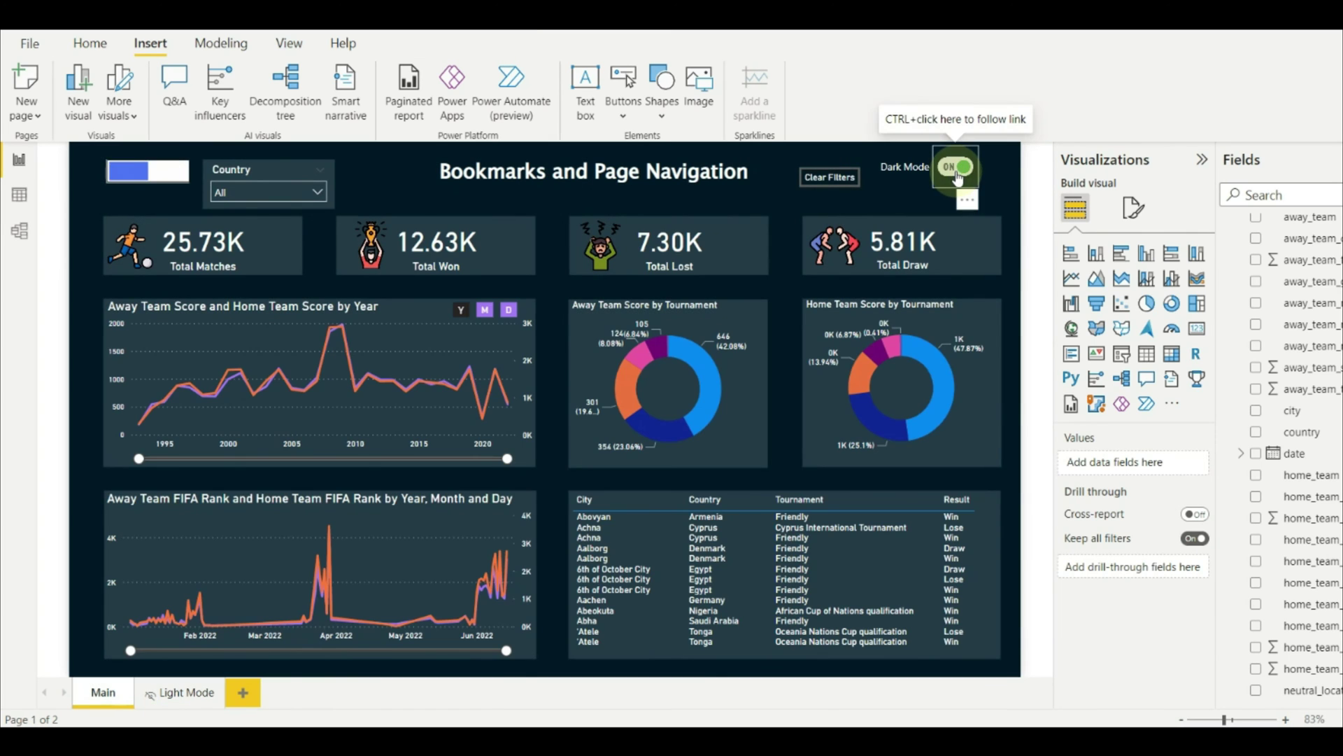
left_click(956, 174, "ctrl")
left_click(956, 175, "ctrl")
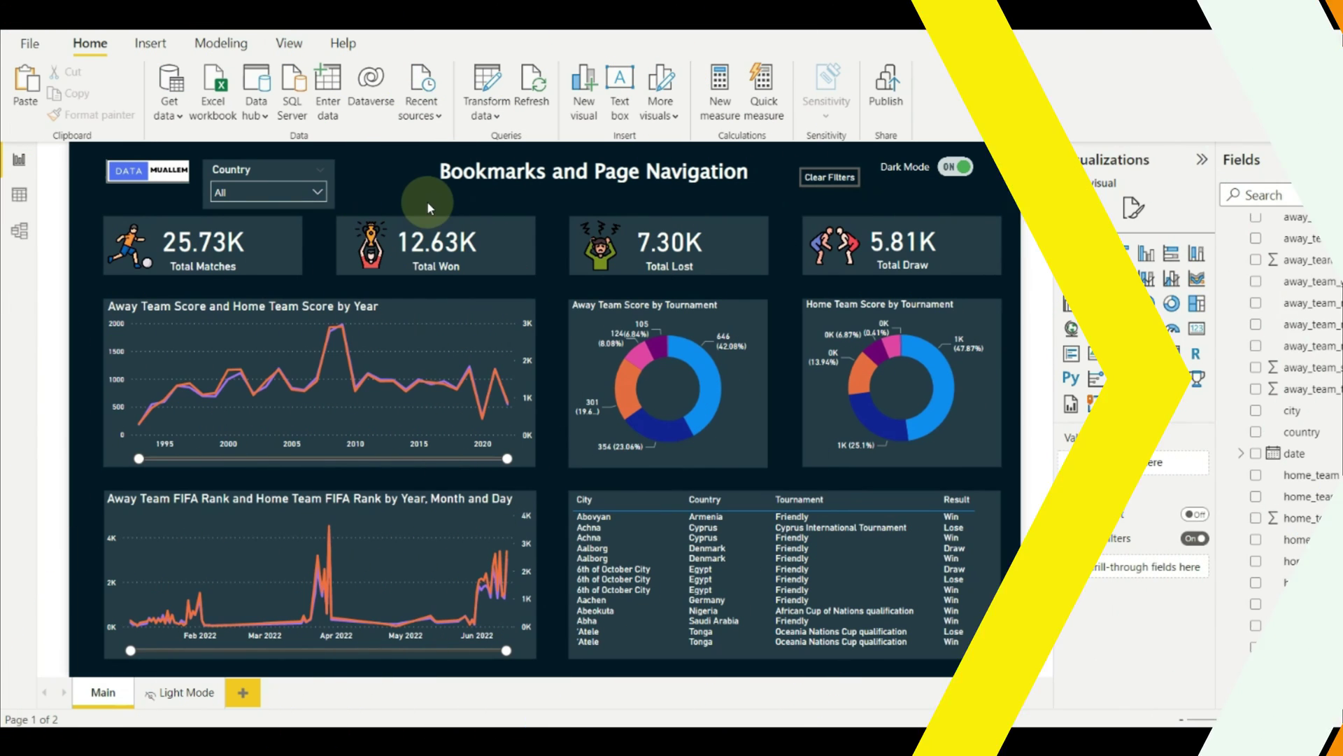
Expand the Away and Home Team Score chart to month level and drill back up to year
left_click(441, 291)
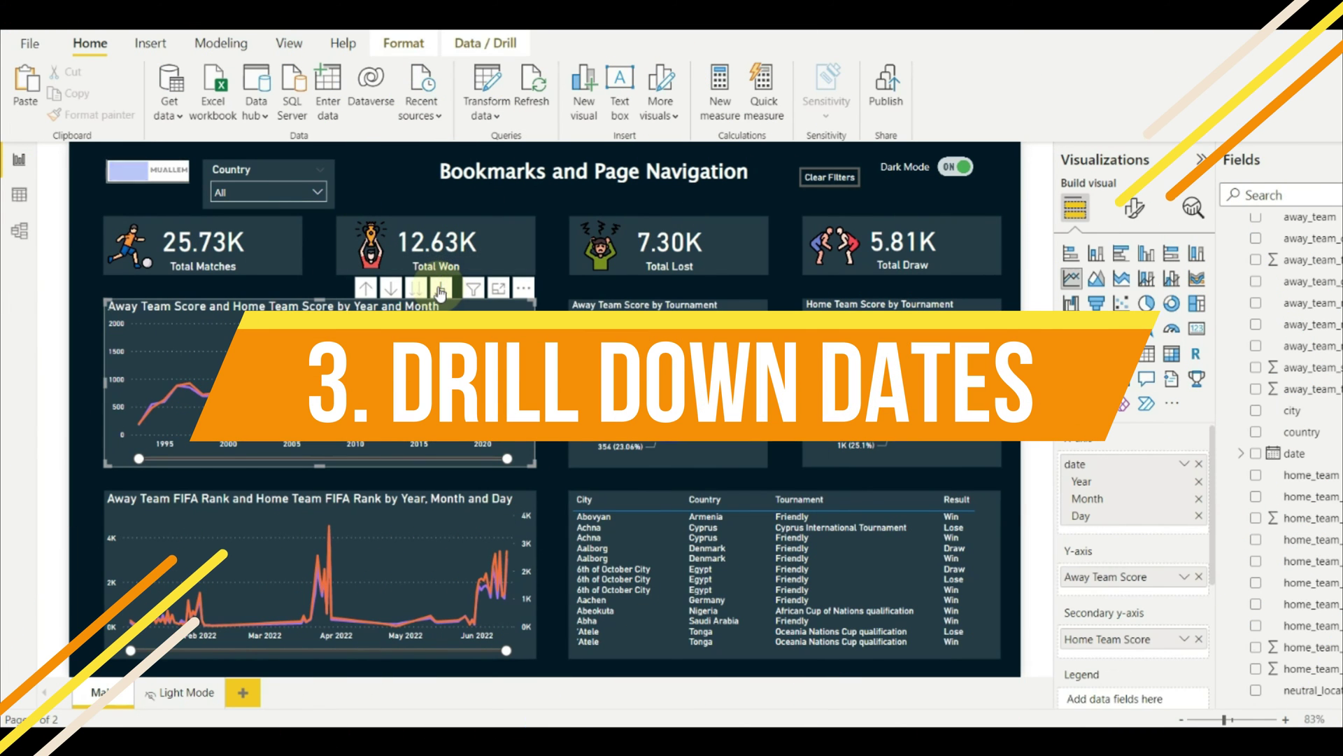
left_click(365, 287)
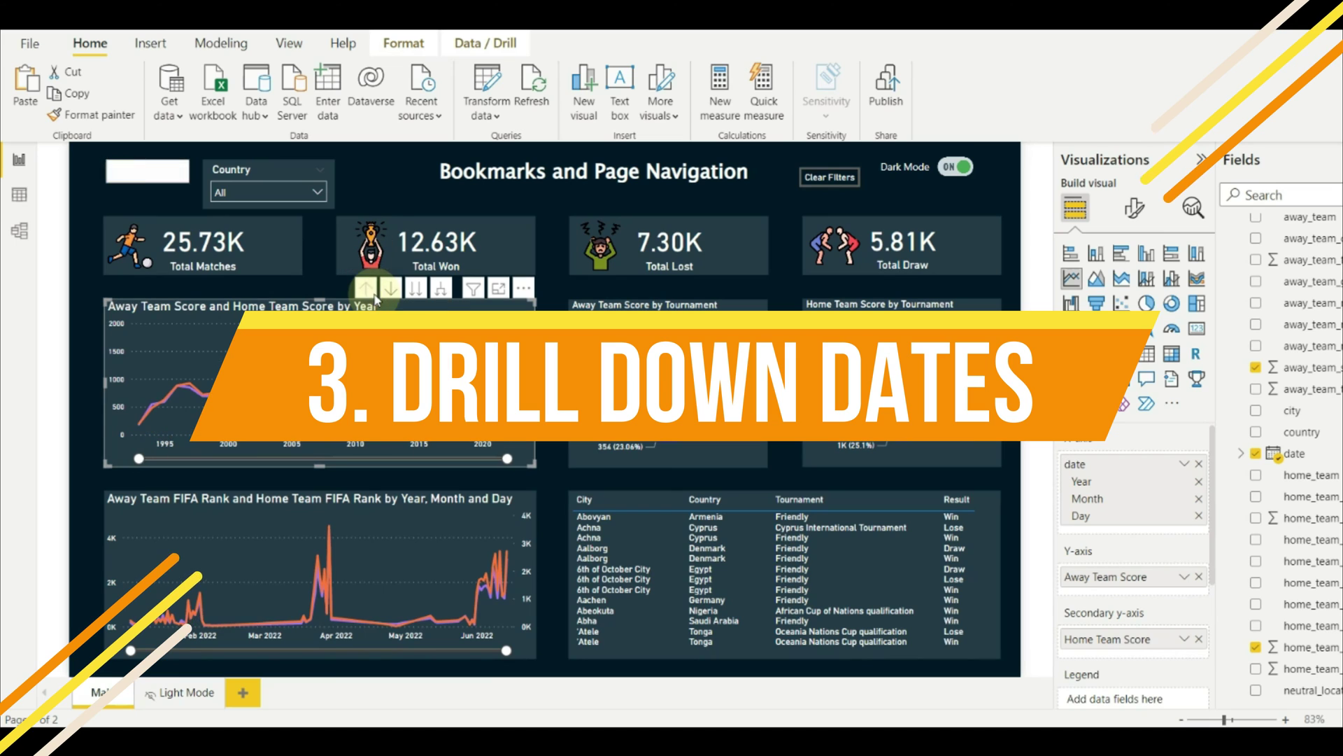
left_click(540, 213)
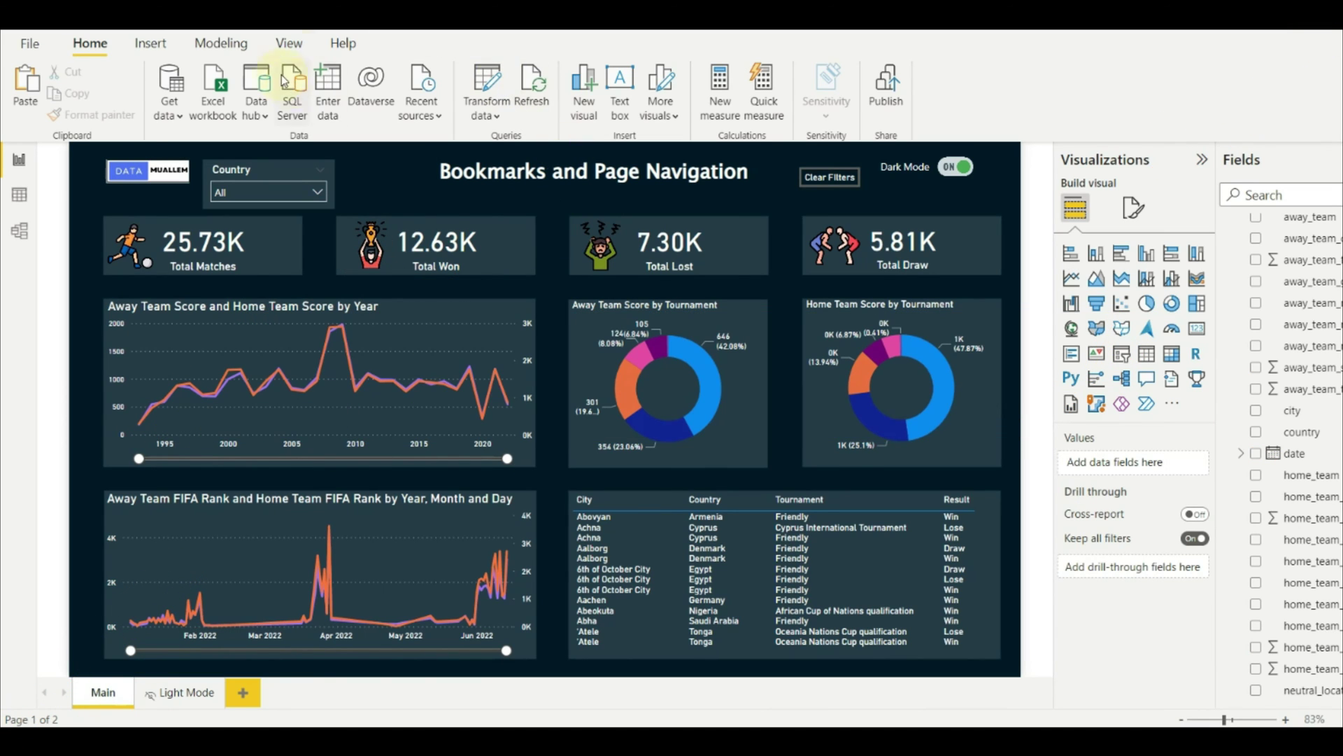
Show the bookmark list and add three new bookmarks of the Main page
left_click(289, 43)
left_click(729, 87)
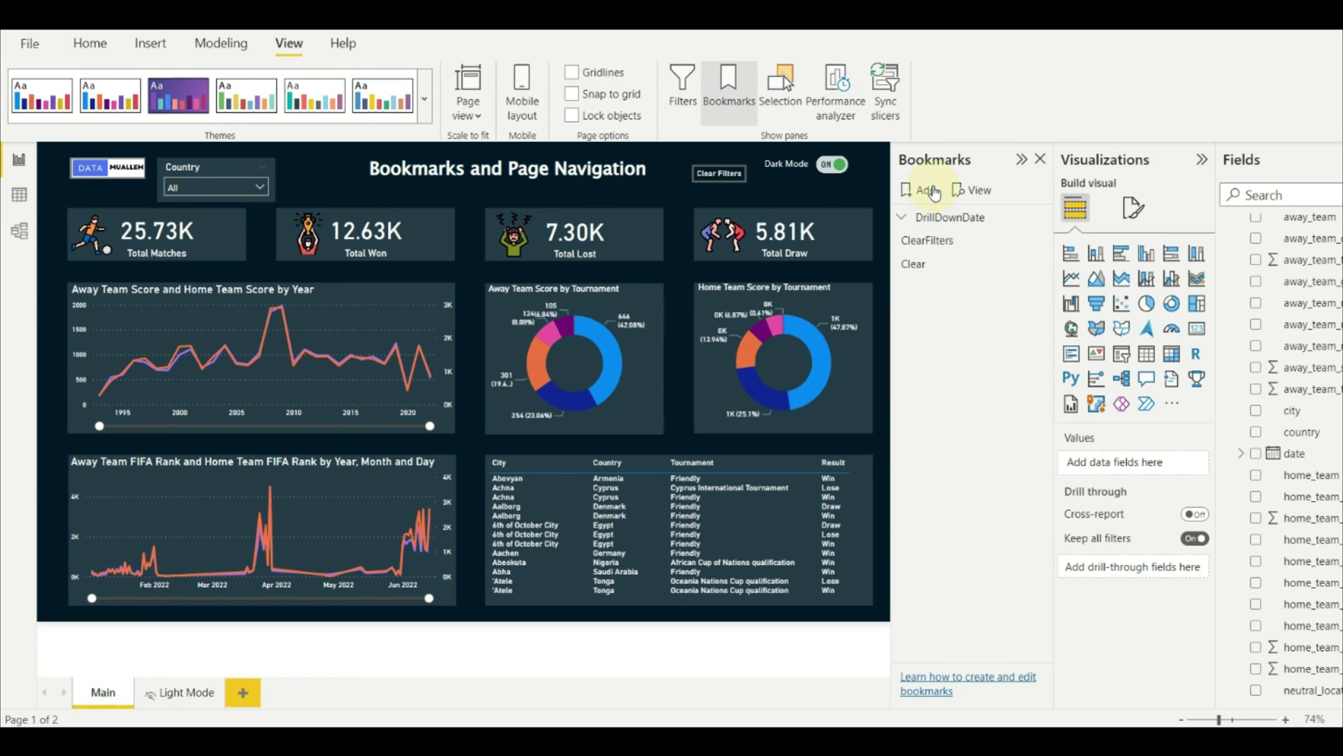
double_click(935, 194)
Rename the three new bookmarks Y, M and D
double_click(960, 287)
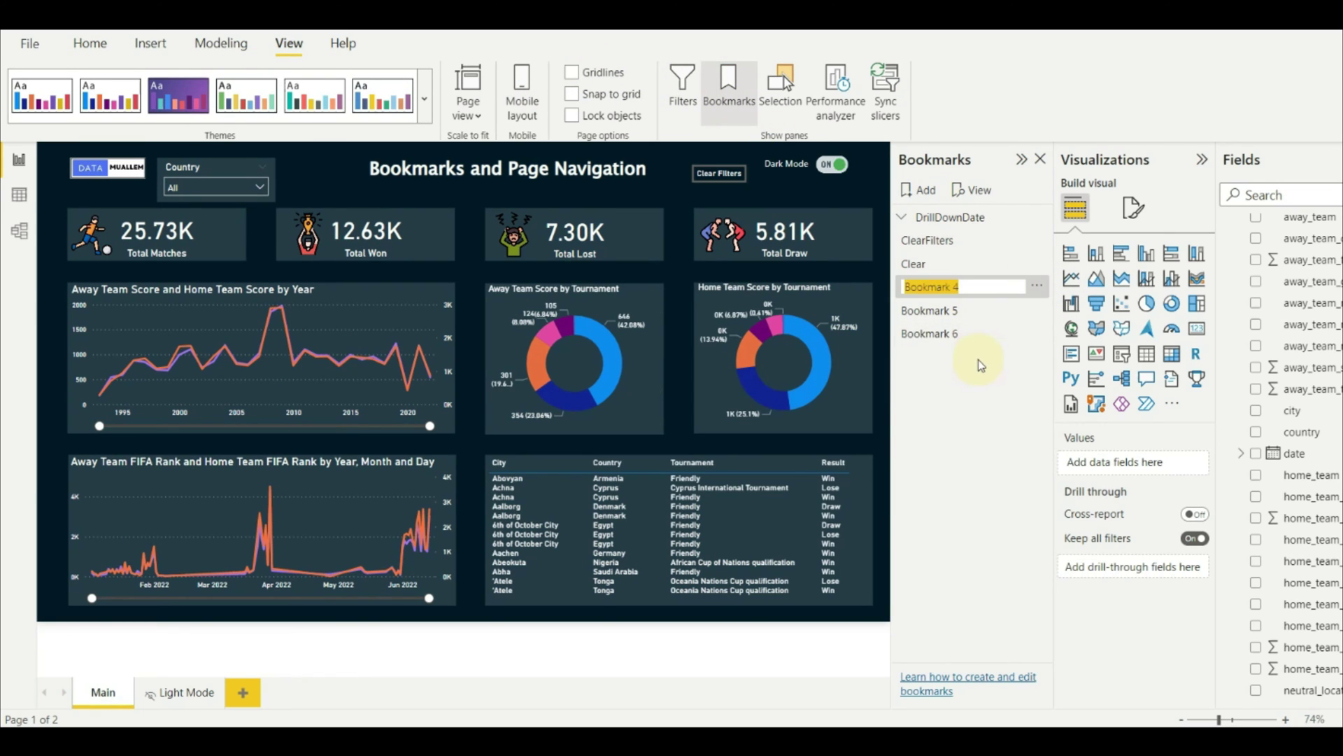
double_click(936, 310)
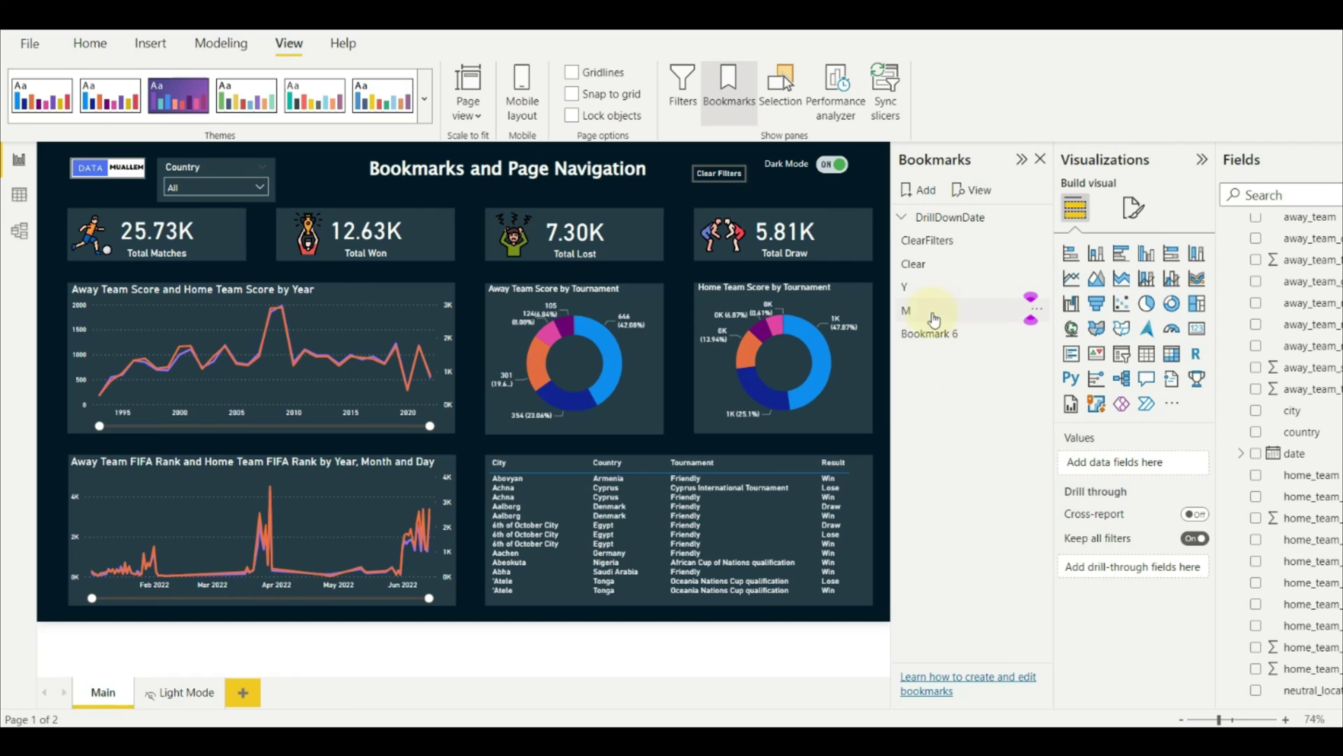
double_click(932, 333)
type("D")
key("Return")
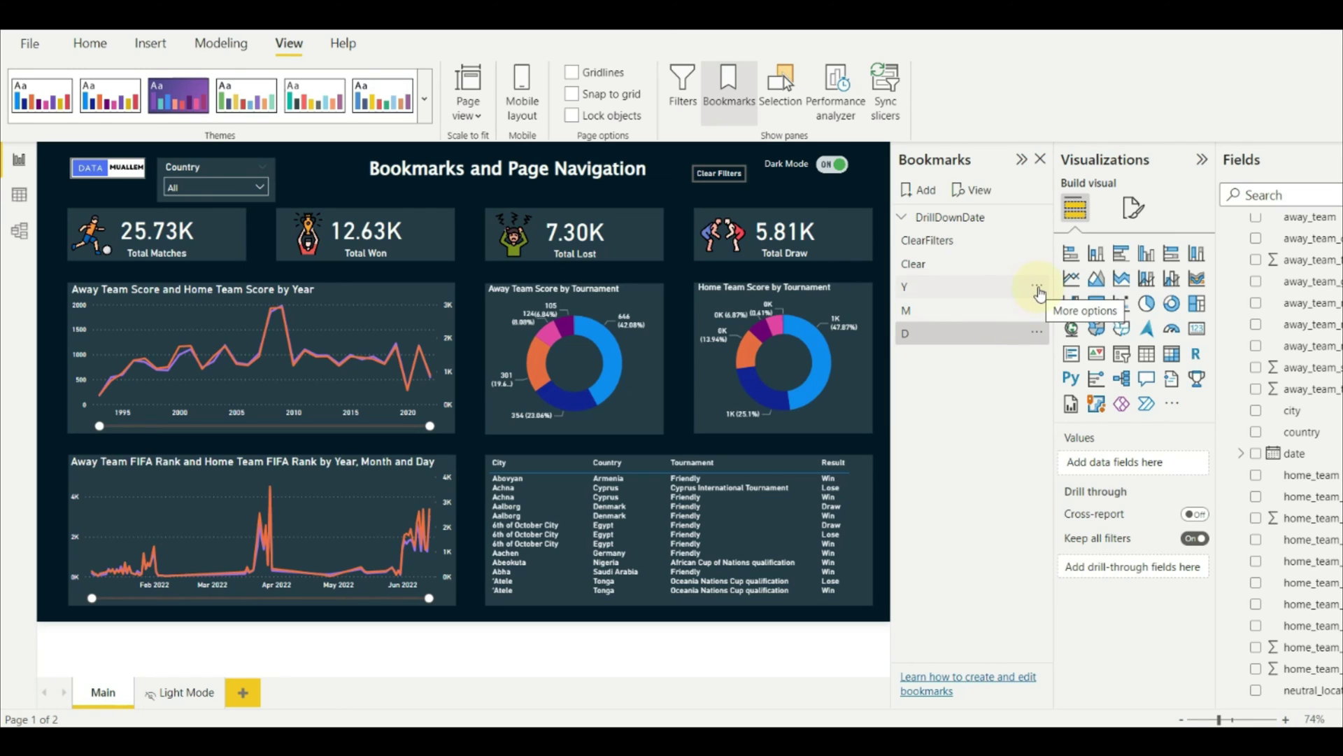
Group the Y, M and D bookmarks, name the group DrillDown and expand it
left_click(1003, 289, "ctrl")
left_click(978, 309, "ctrl")
left_click(994, 331, "ctrl")
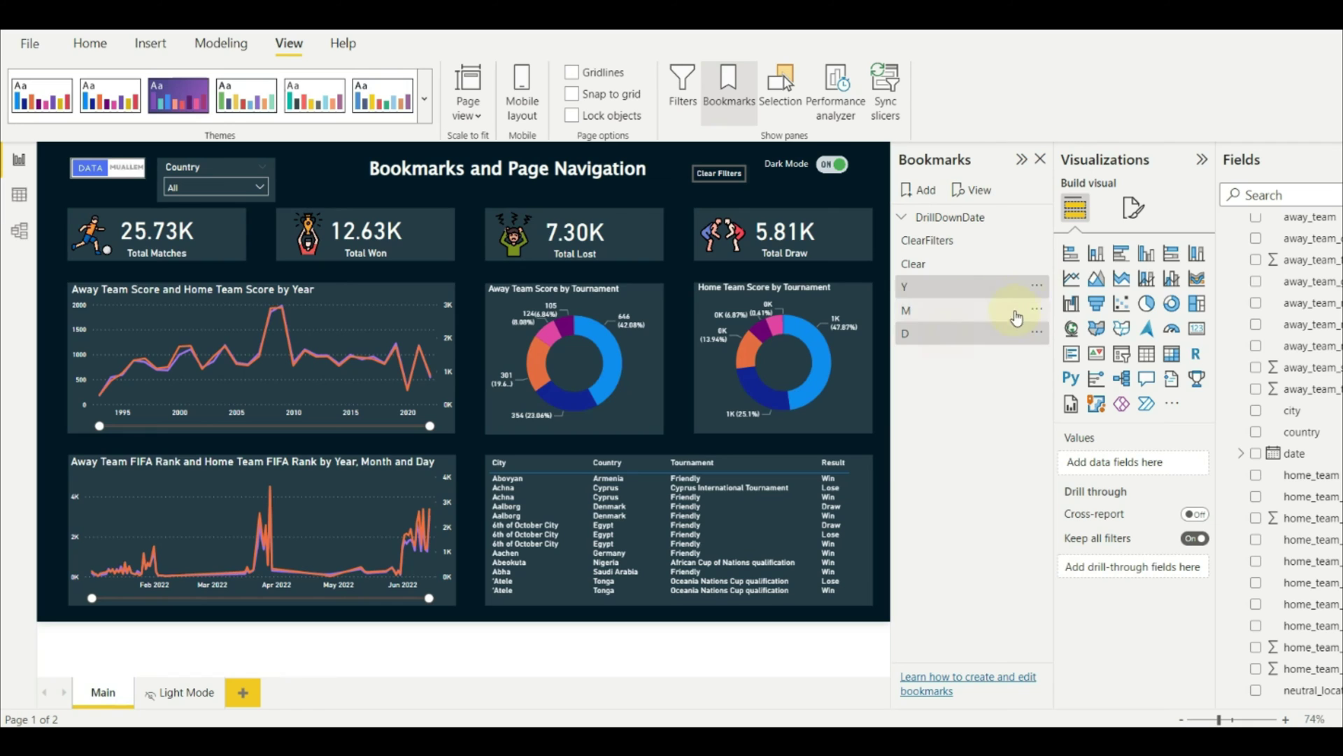
left_click(1037, 286)
left_click(1075, 358)
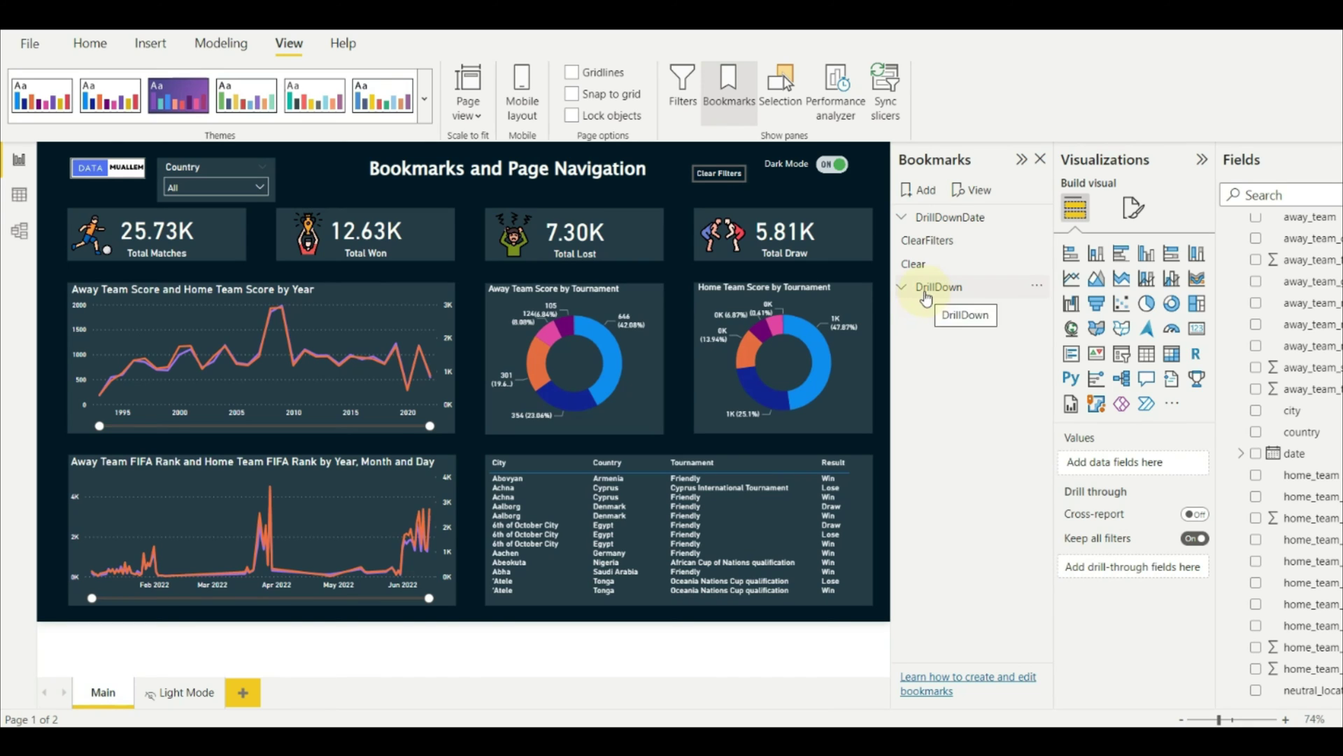
left_click(901, 291)
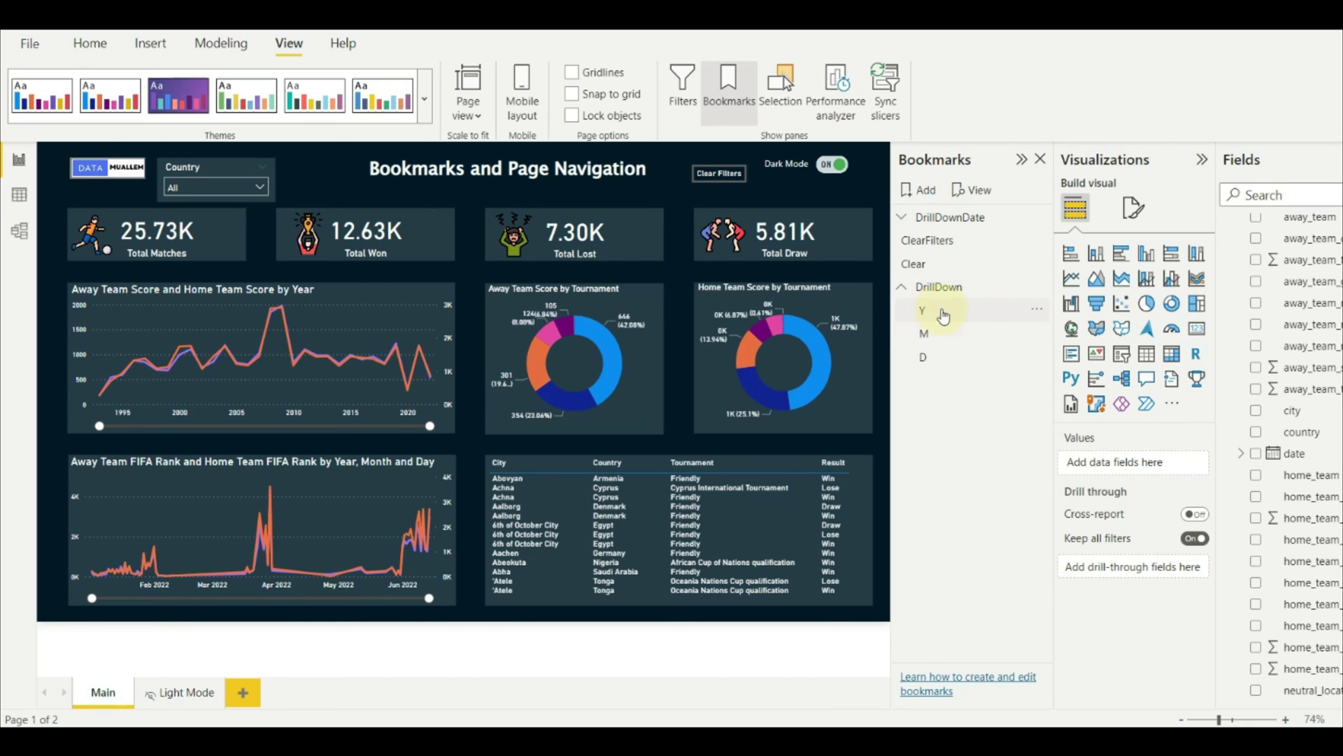
Update bookmarks Y, M and D to capture the Away and Home Team Score chart at year, month and day level respectively
left_click(944, 316)
left_click(362, 273)
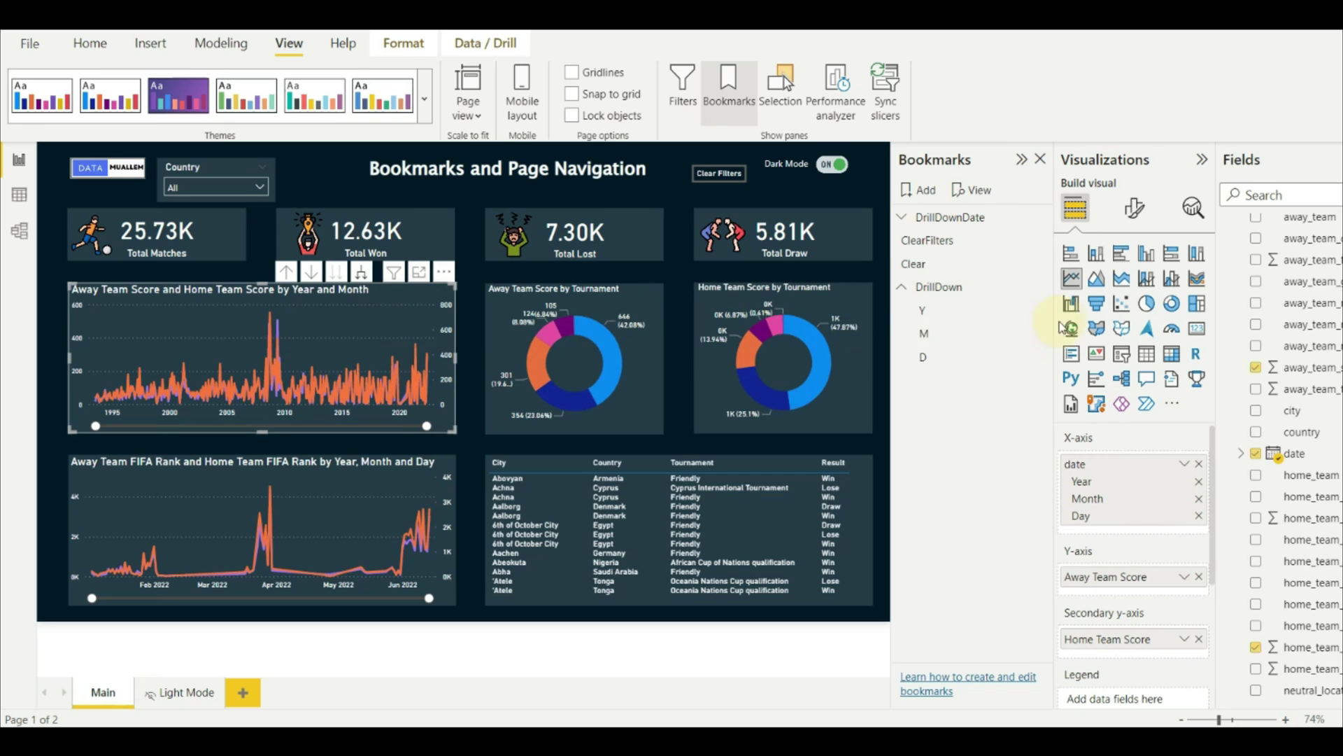
left_click(1036, 358)
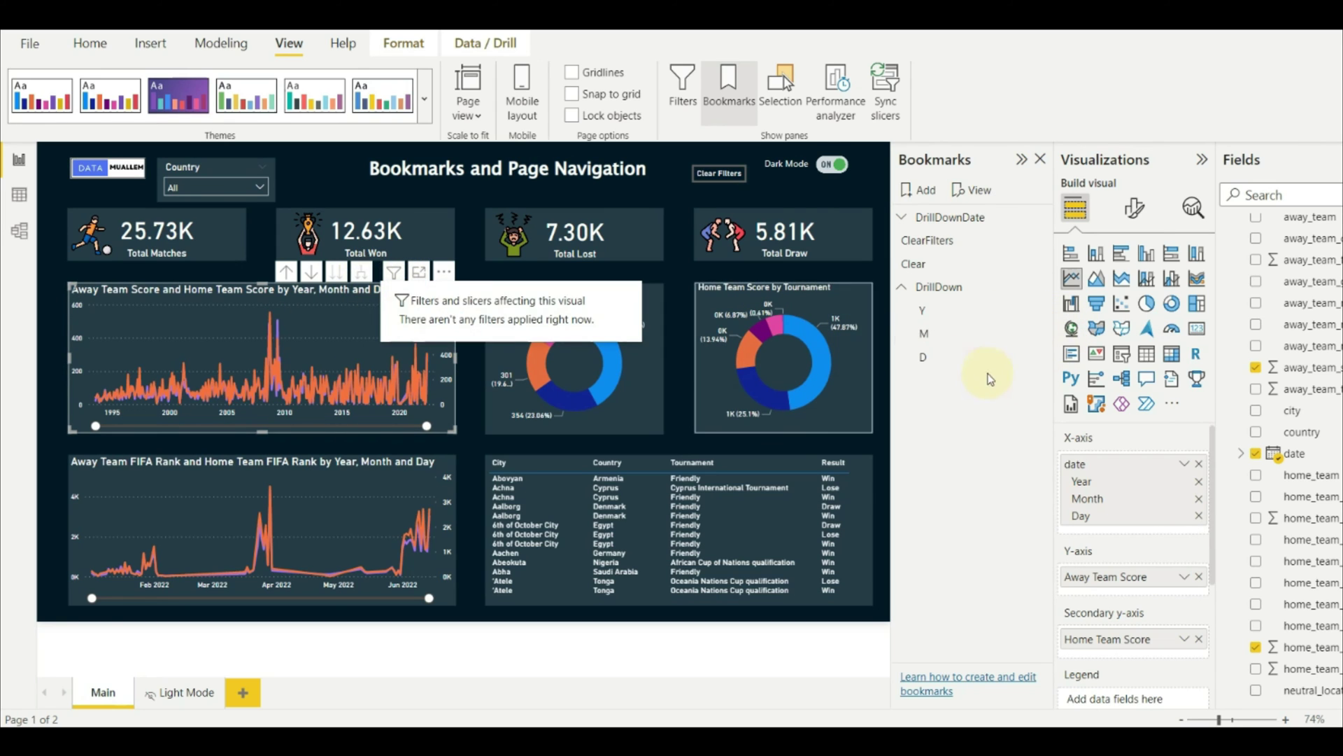
left_click(1037, 358)
left_click(952, 385)
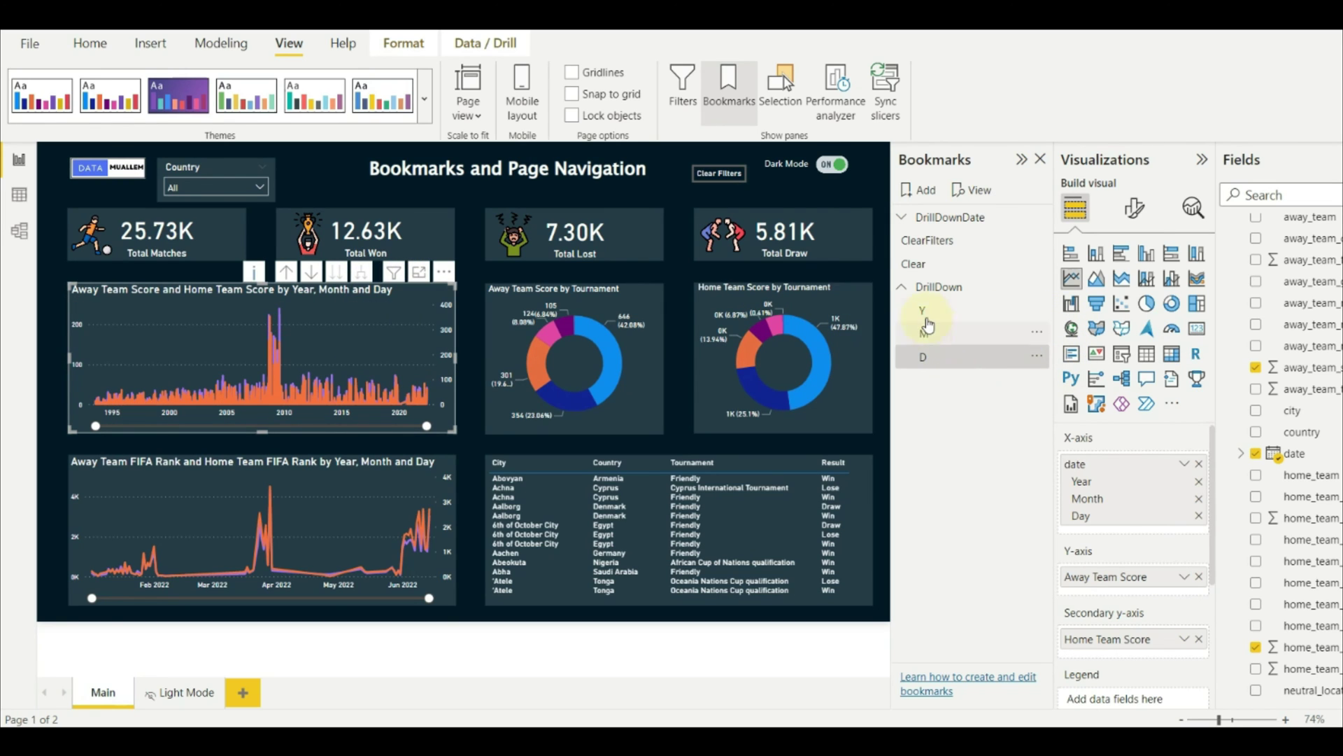
Test the Y, M and D bookmarks from the bookmark list, ending on Y
left_click(925, 315)
left_click(924, 334)
left_click(925, 357)
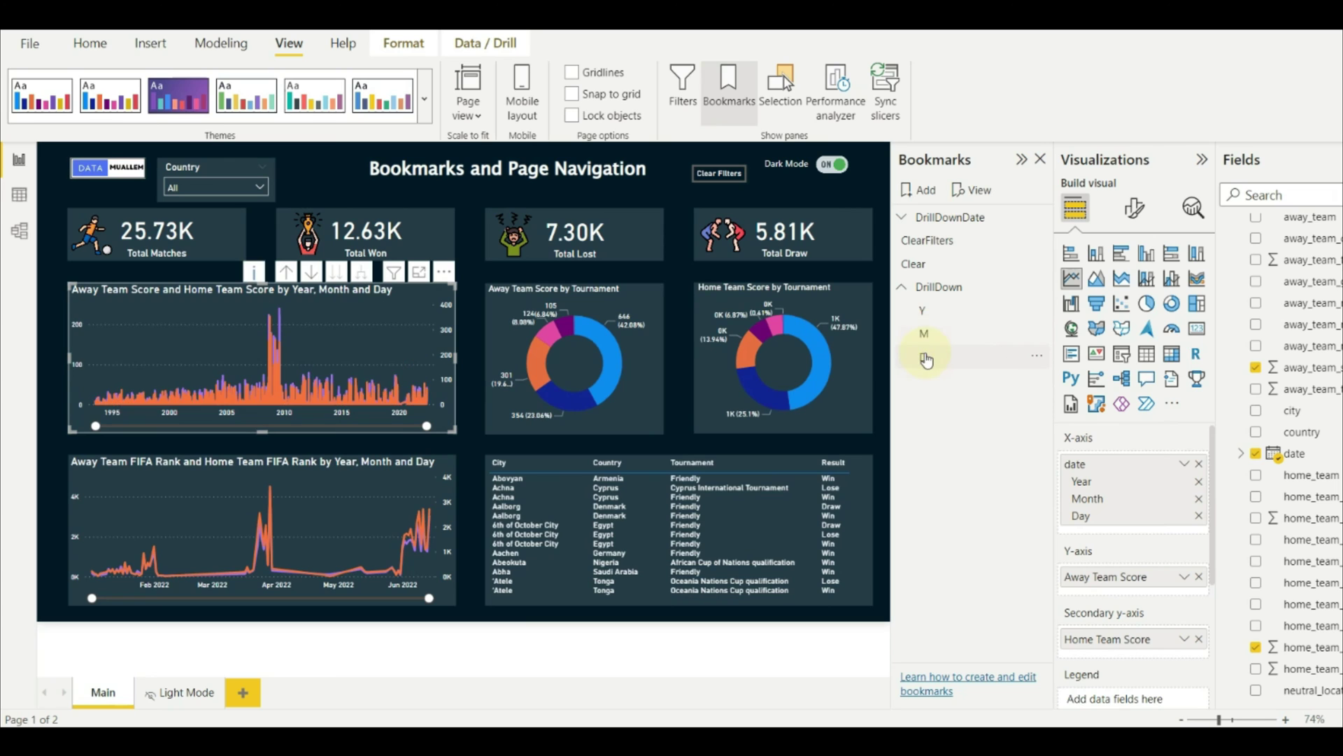
left_click(923, 311)
left_click(334, 170)
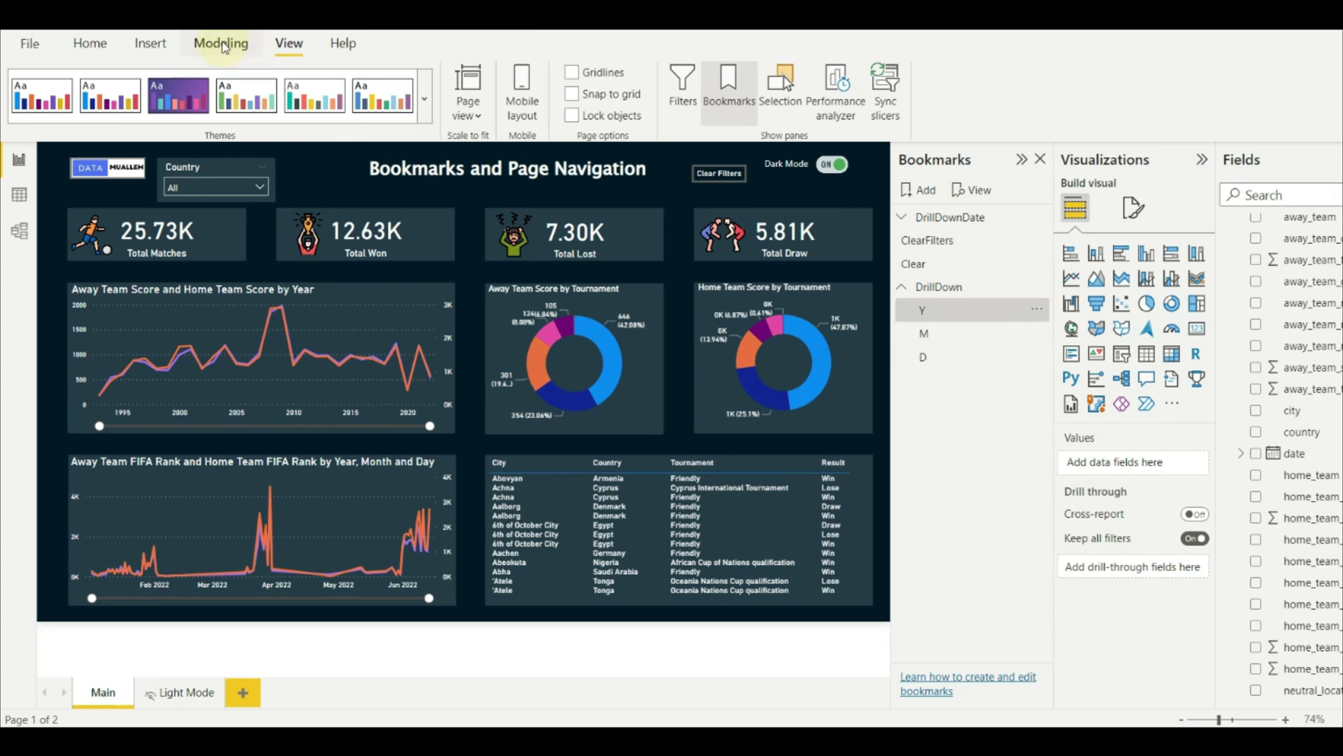
Insert a bookmark navigator, limit it to the DrillDown group and collapse that group in the bookmark list
left_click(161, 45)
left_click(622, 98)
mouse_move(666, 410)
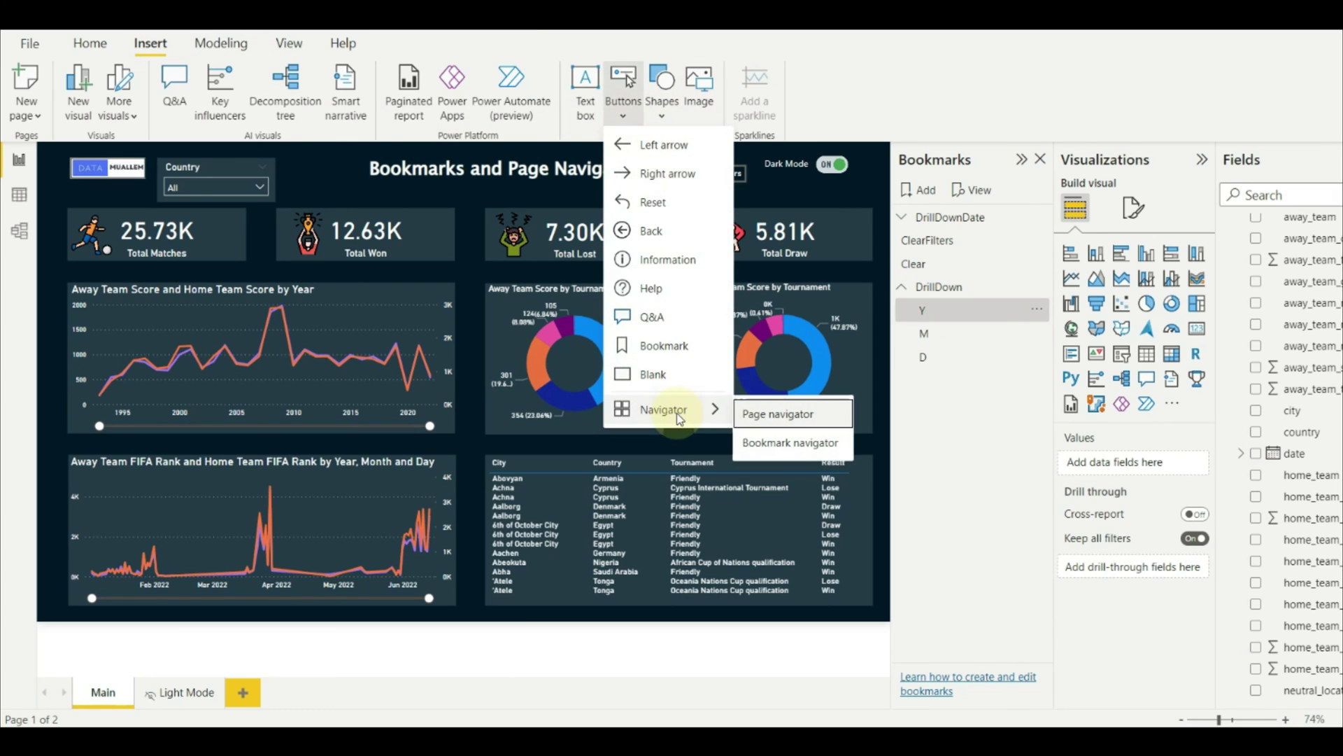
left_click(789, 444)
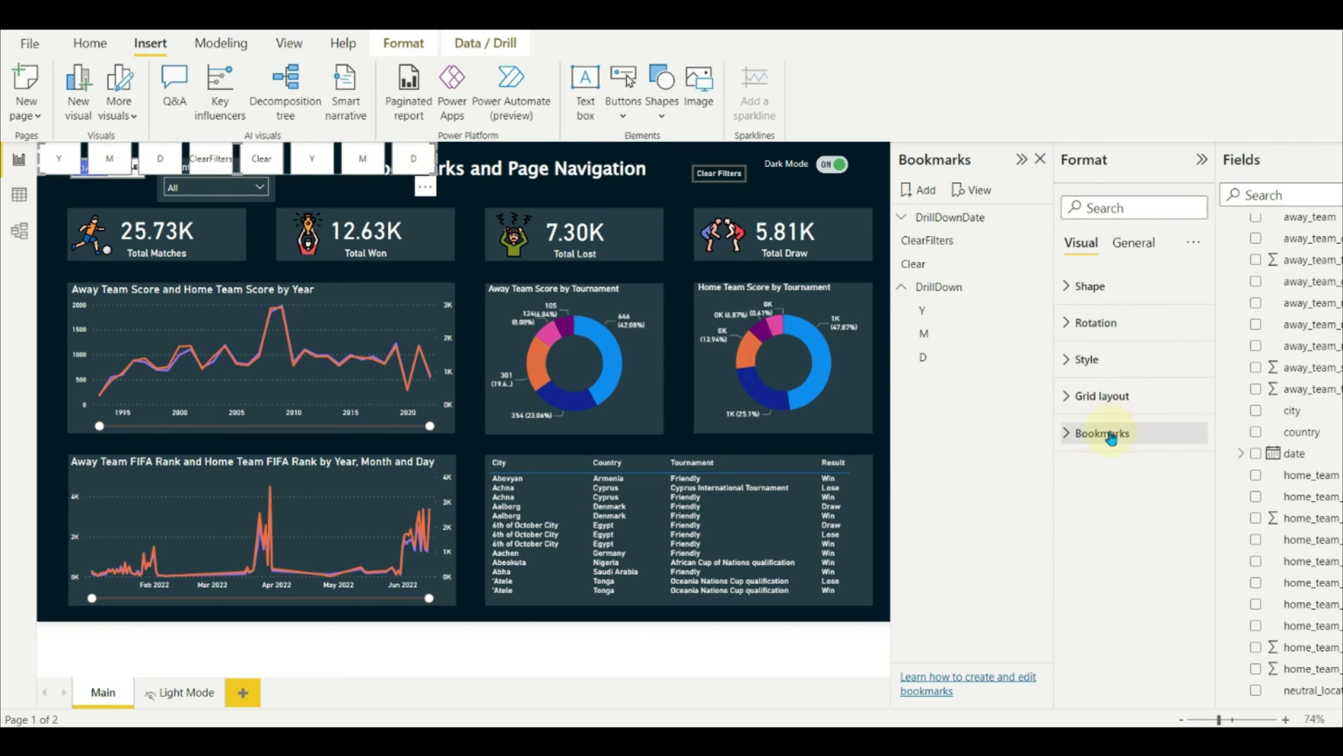
left_click(1111, 436)
left_click(1131, 488)
left_click(1109, 548)
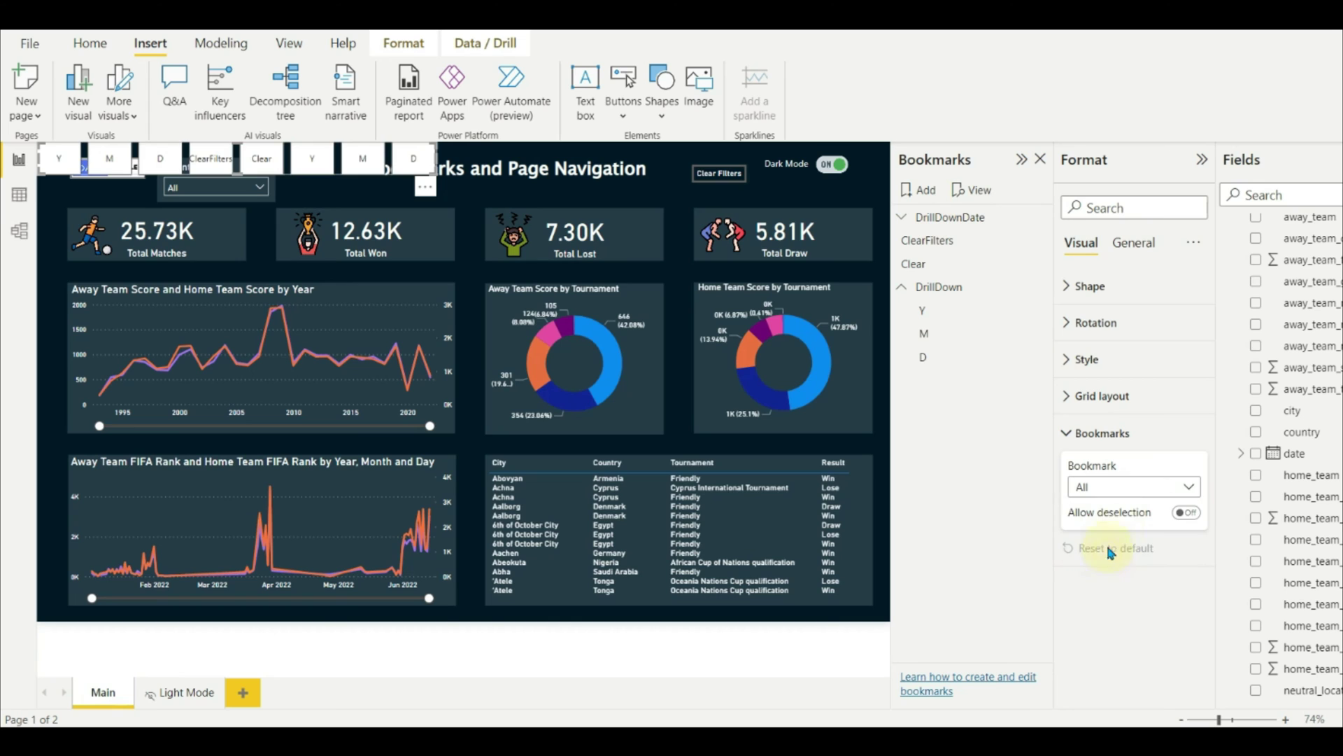
left_click(904, 287)
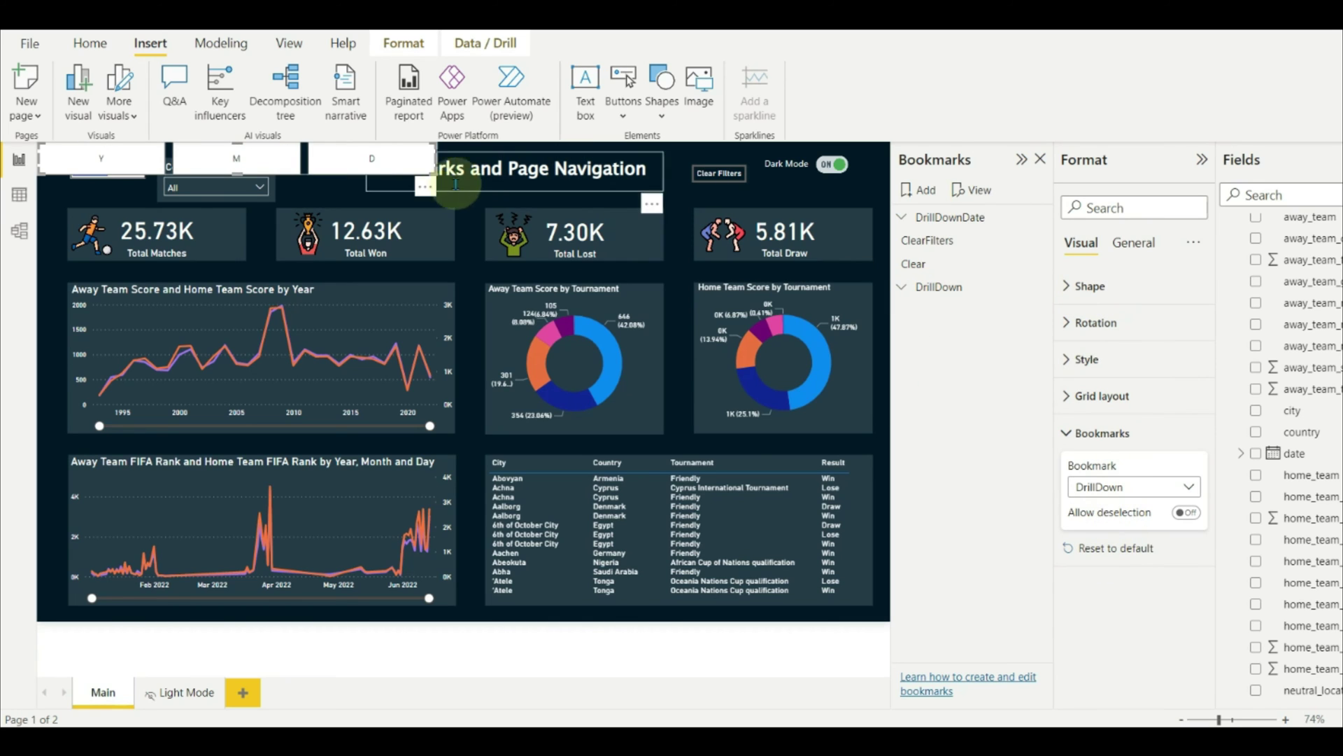
Shrink the bookmark navigator, place it beside the Away and Home Team Score chart's title and collapse the bookmark list
left_click_drag(425, 186, 518, 328)
left_click_drag(132, 300, 433, 278)
left_click(1041, 163)
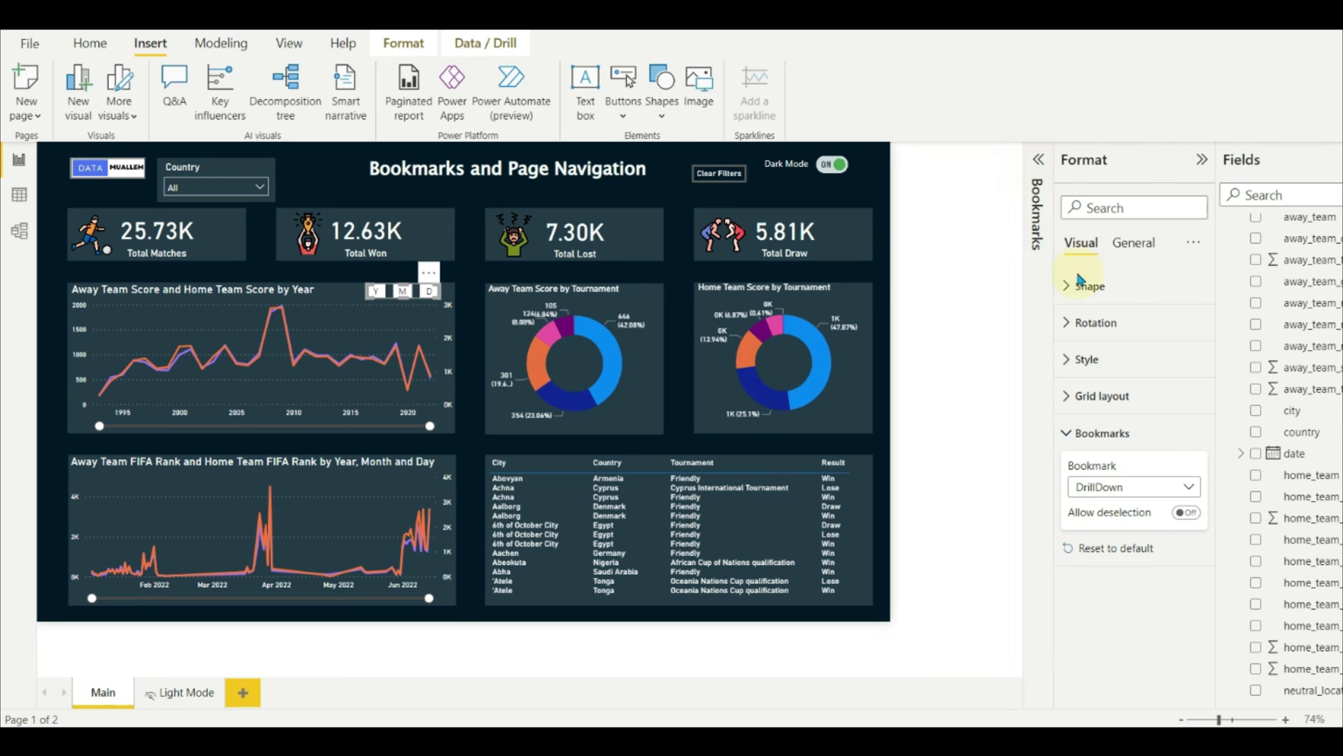
Set the fill colour of the bookmark navigator's buttons to light blue for the Default state
left_click(1121, 396)
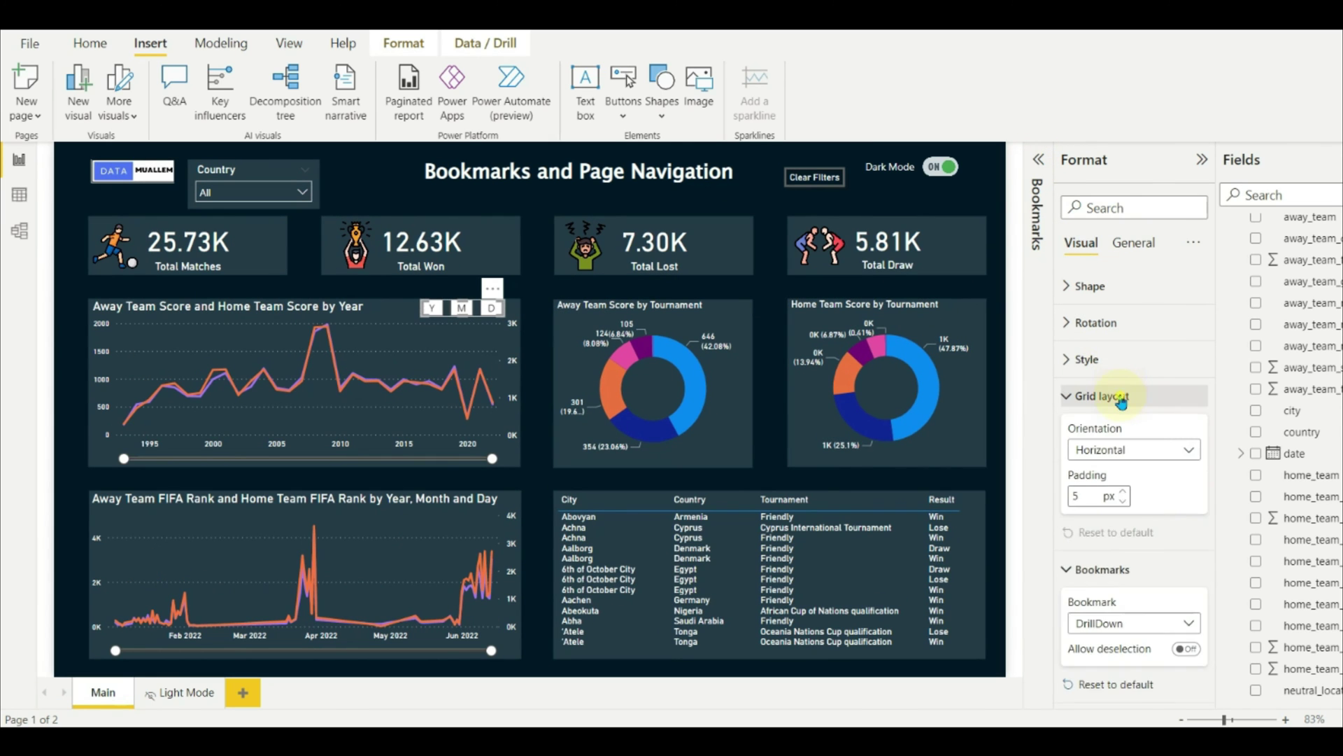
left_click(1121, 396)
left_click(1112, 360)
scroll(1134, 469, "down", 10)
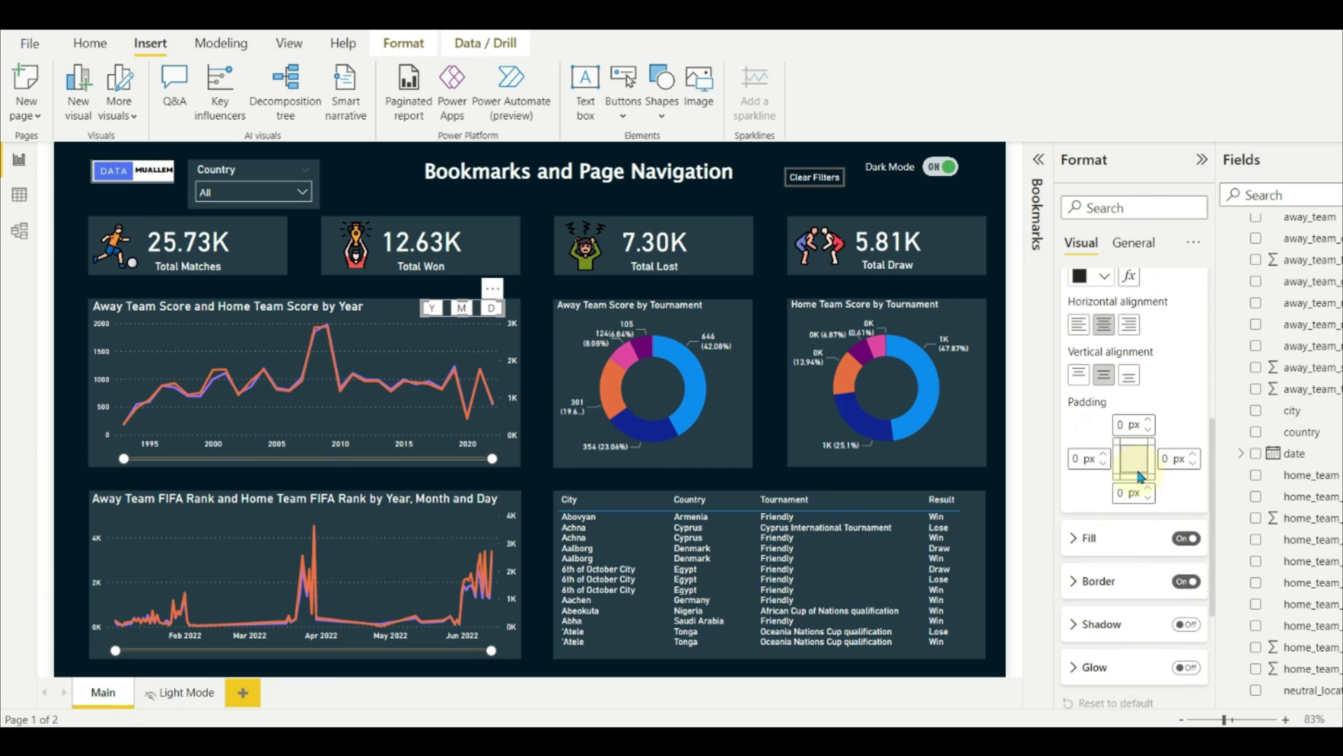
left_click(1115, 411)
left_click(1104, 455)
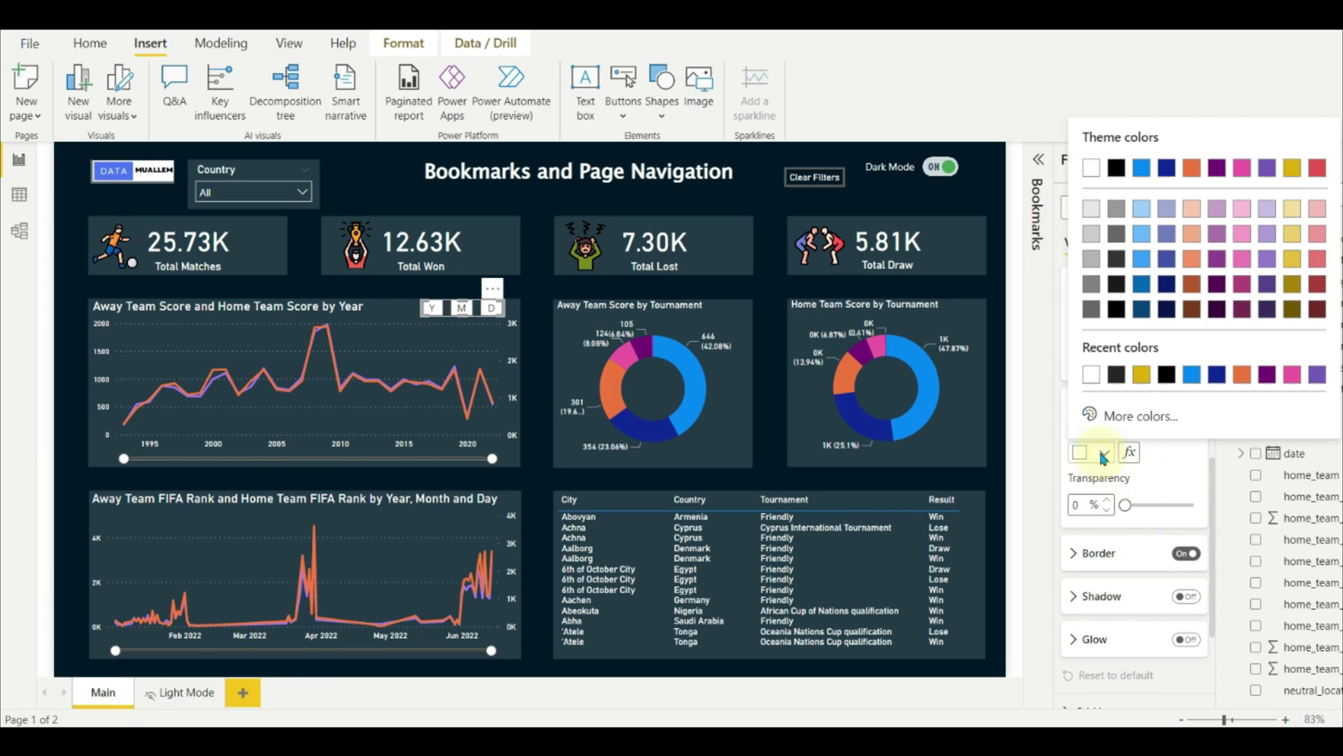
left_click(1194, 376)
scroll(1123, 442, "up", 6)
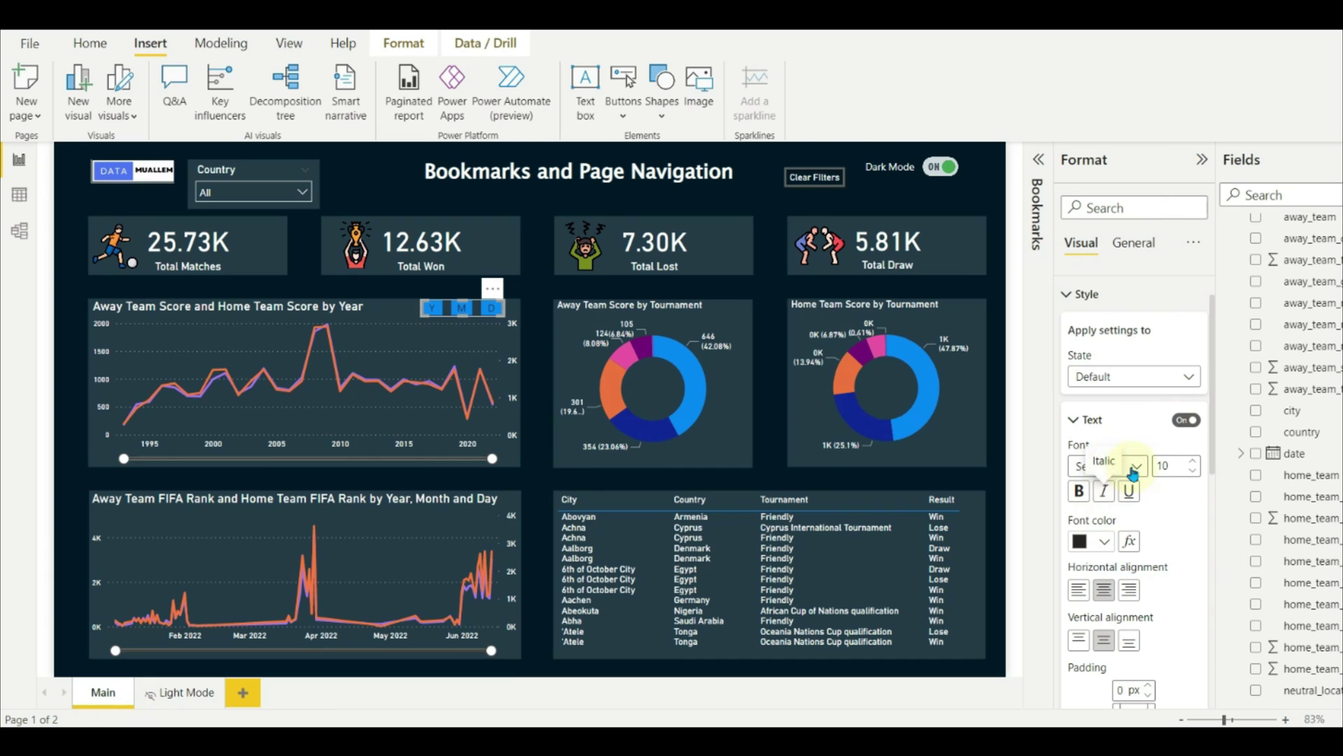
Change the font of the navigator's button text and set its colour to white
left_click(1134, 466)
left_click(1078, 272)
left_click(1104, 544)
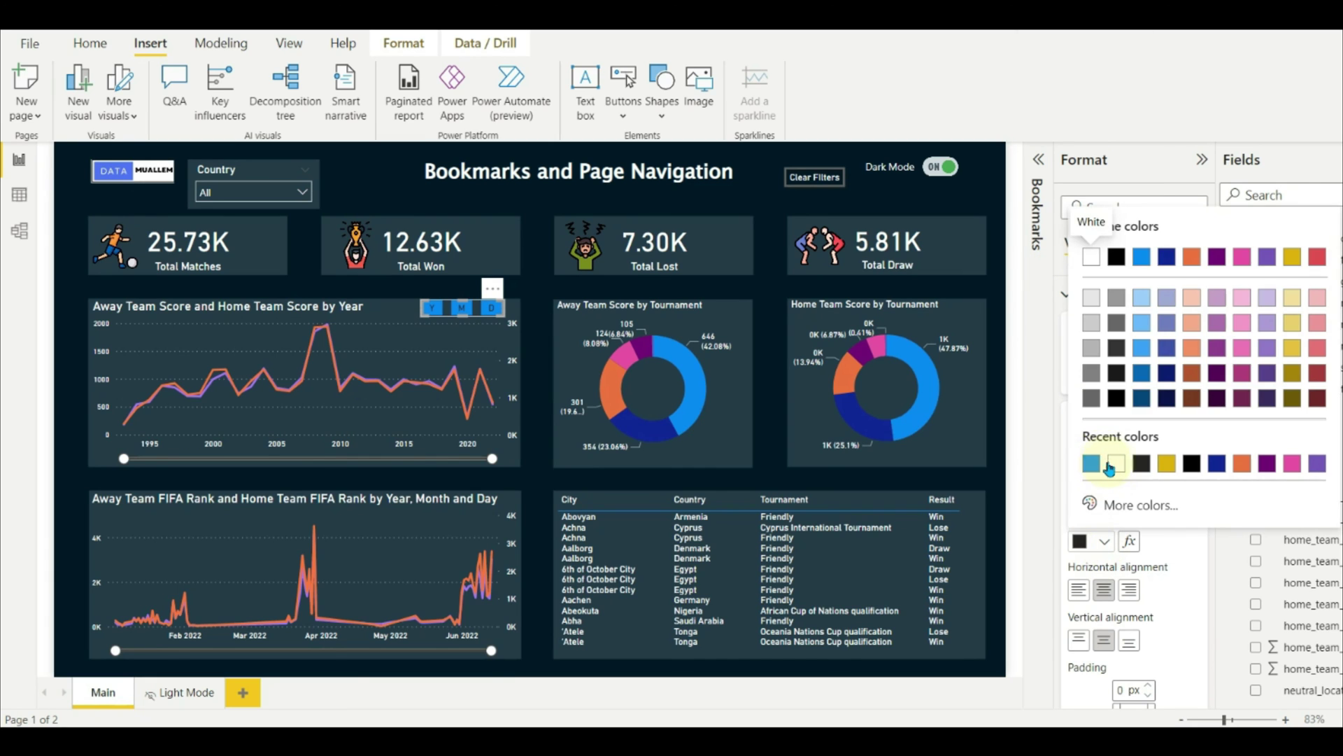
left_click(1107, 464)
left_click(995, 237)
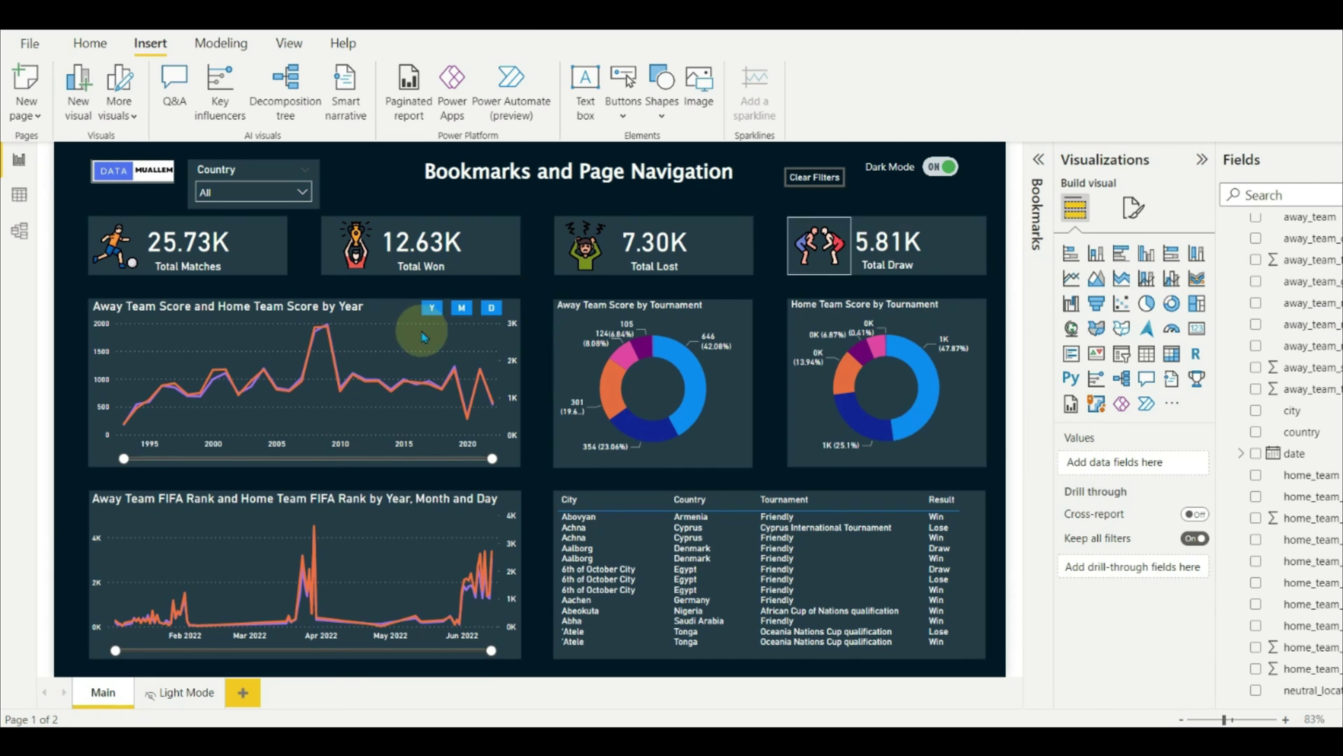
Test the D and Y buttons, and fit the navigator into the score chart's upper-right corner
left_click(492, 311)
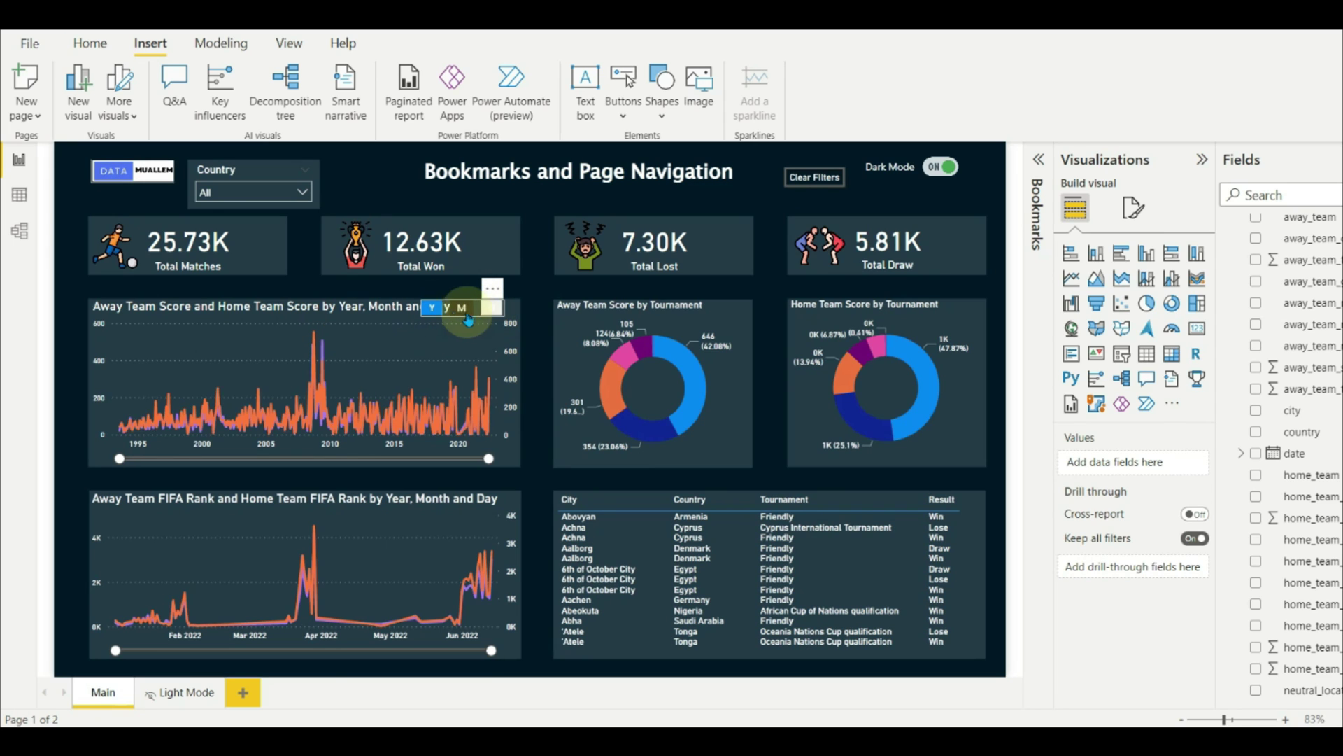
left_click(432, 312)
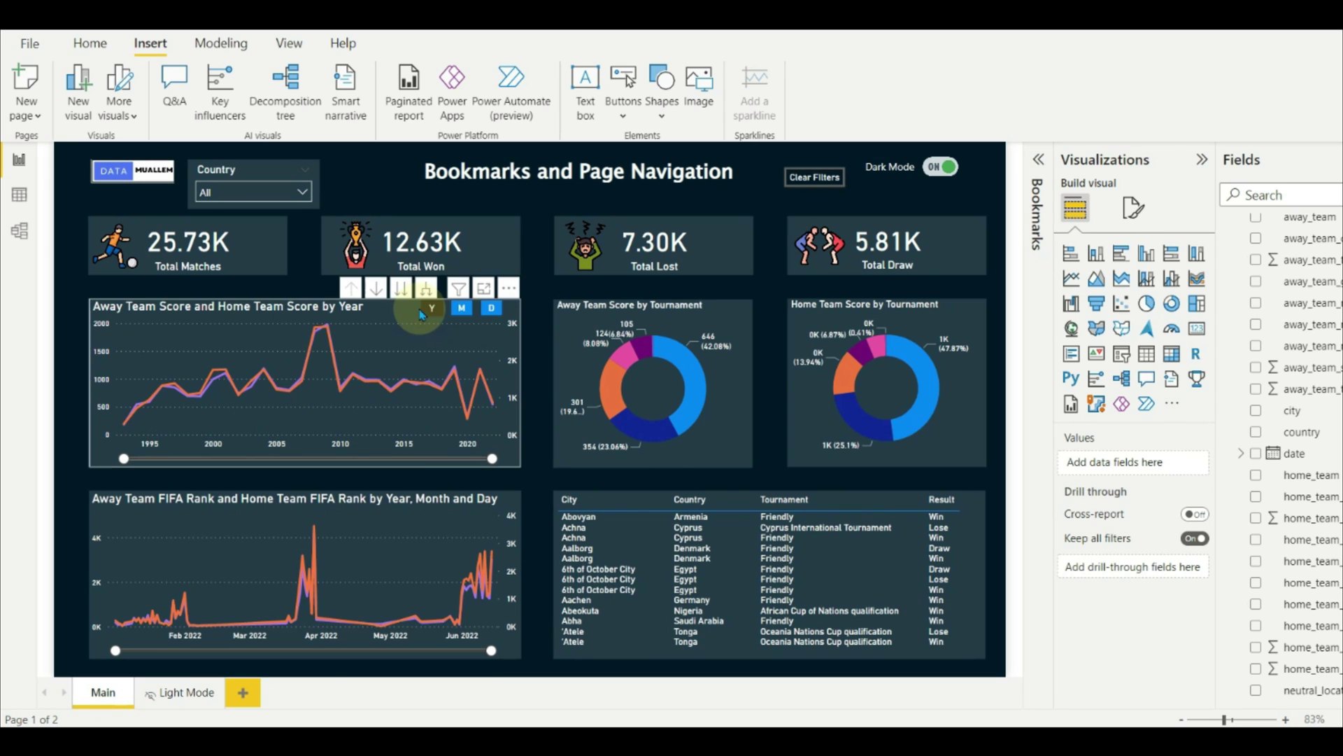
left_click(455, 312)
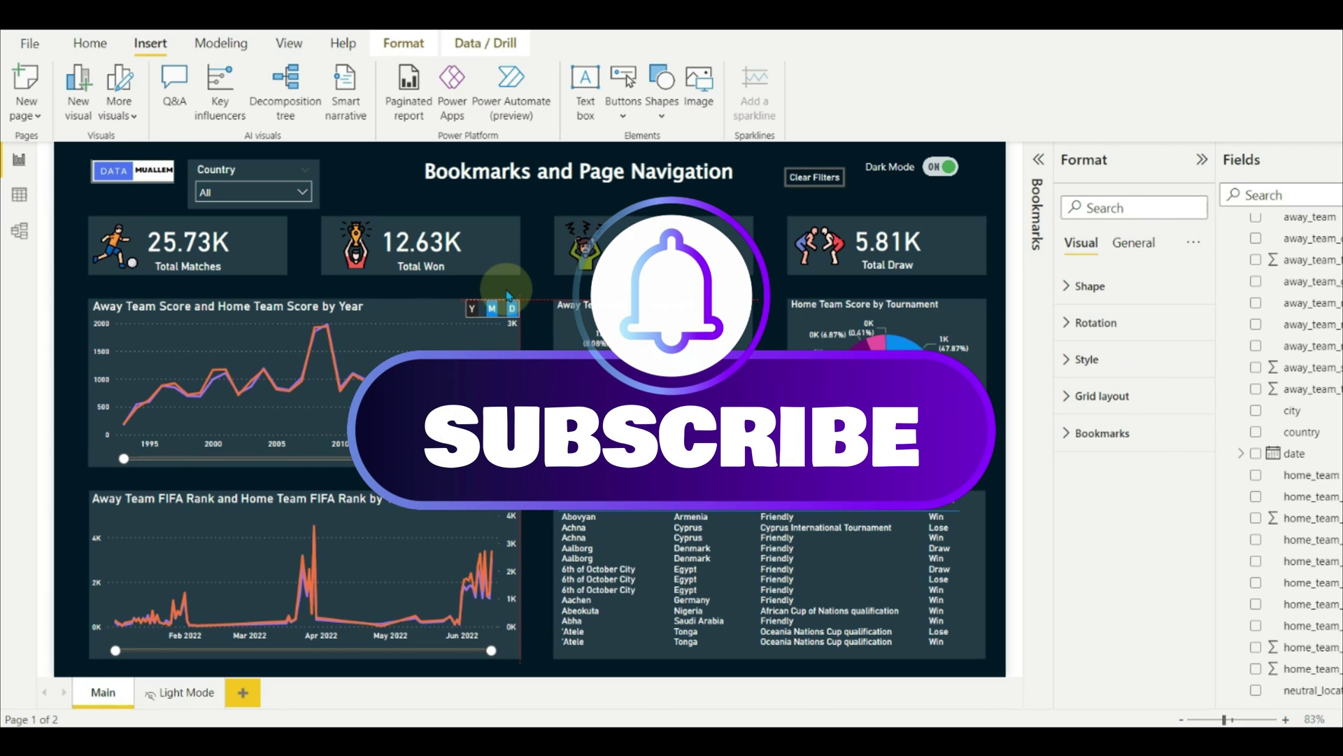
left_click(543, 286)
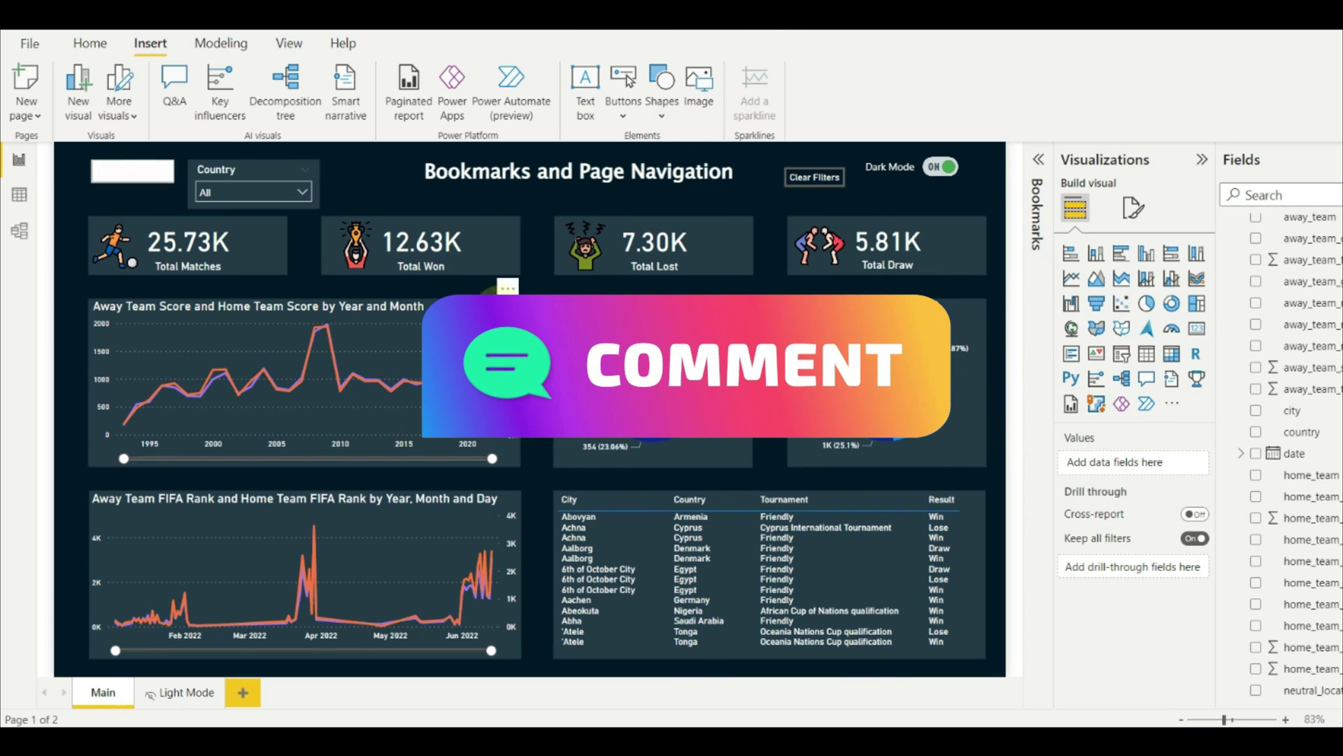
Switch the score chart to day level and back to year level with the repositioned navigator
left_click(513, 311)
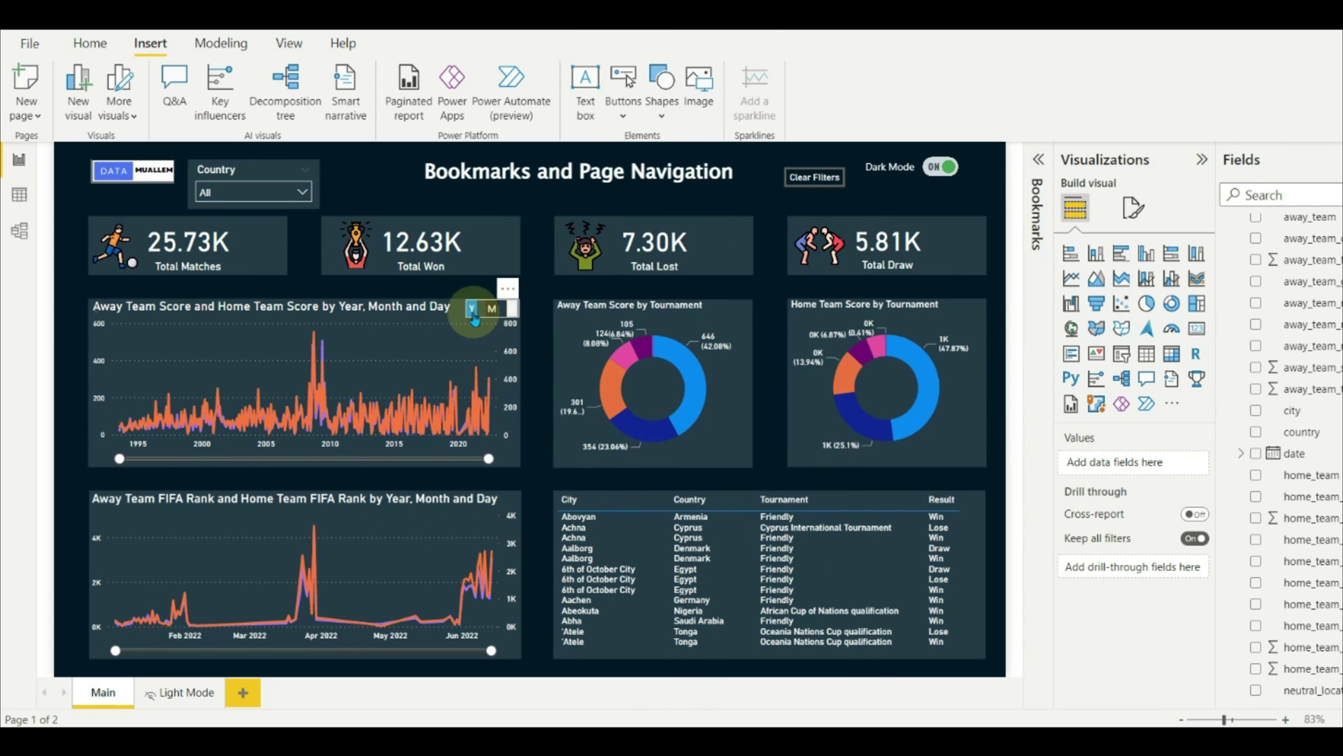
left_click(473, 317)
left_click(537, 323)
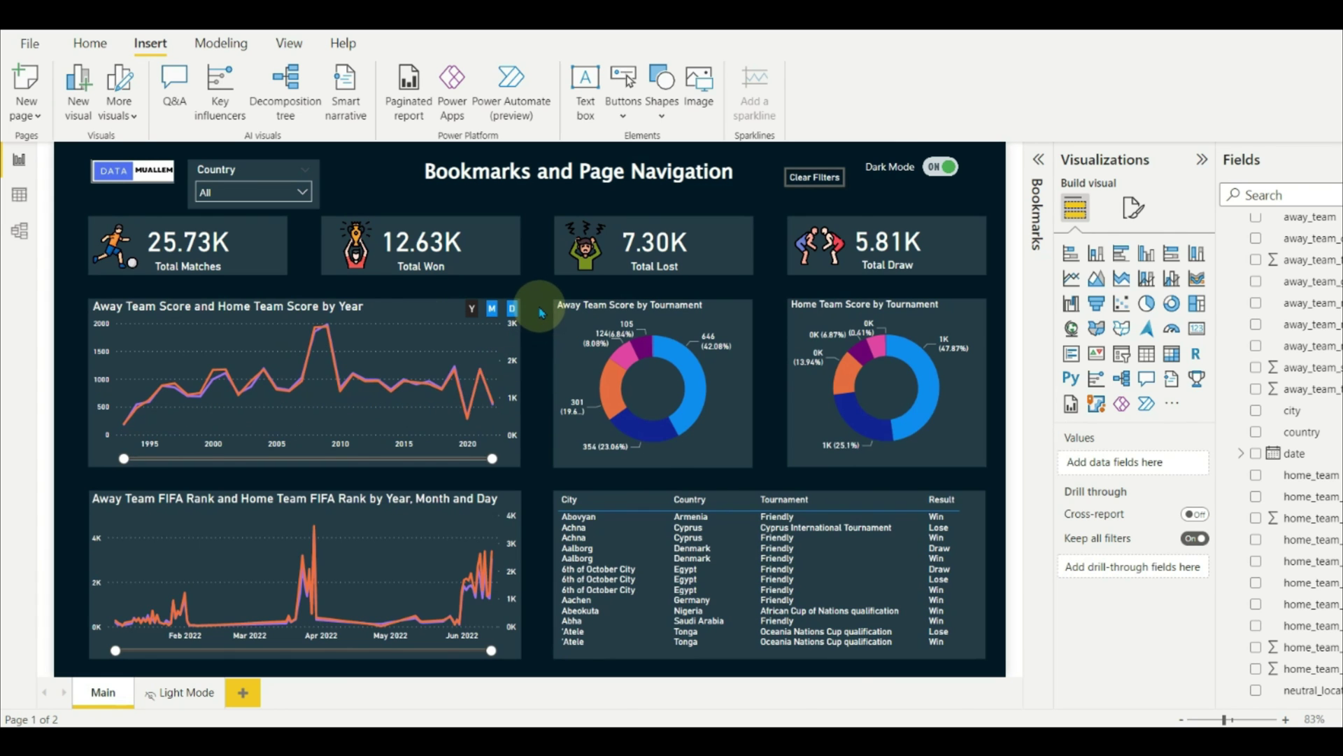